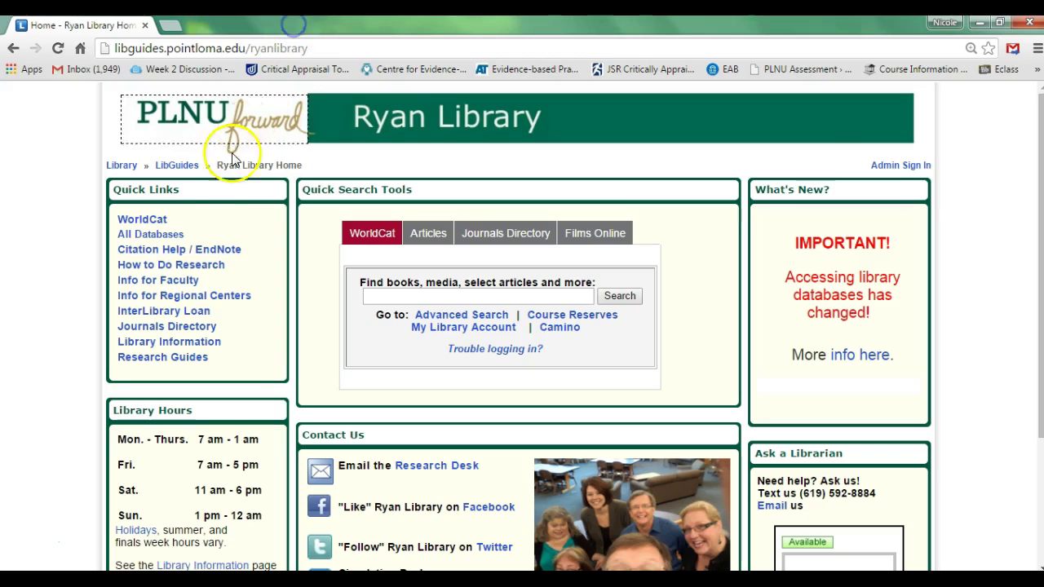
Open the Citation Help / EndNote guide and follow its EndNote link from the EndNote Web box
{"action": "left_click", "coordinate": [205, 258]}
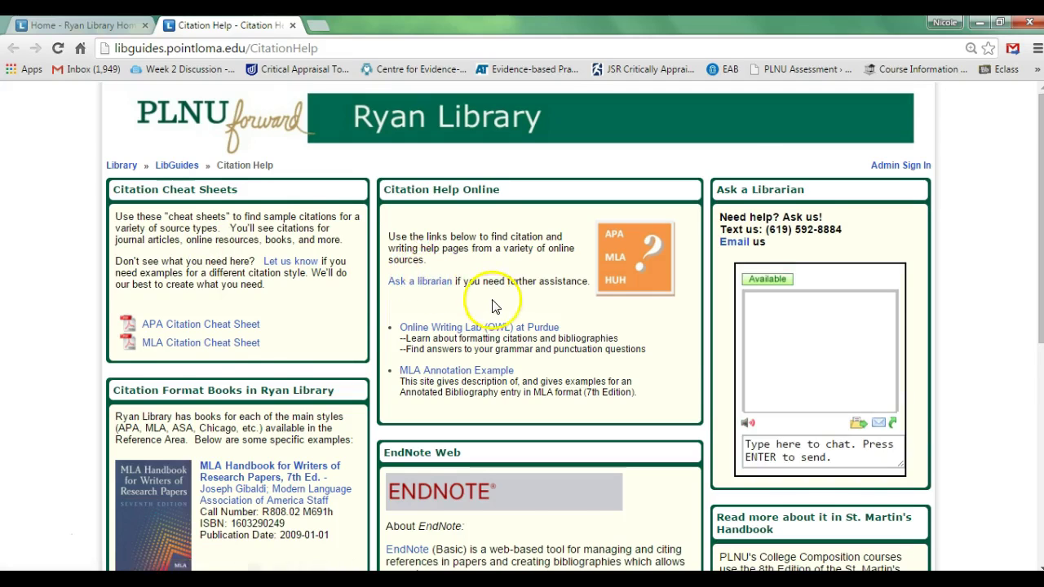
{"action": "scroll", "coordinate": [491, 300], "scroll_direction": "down", "scroll_amount": 1}
{"action": "scroll", "coordinate": [493, 299], "scroll_direction": "down", "scroll_amount": 3}
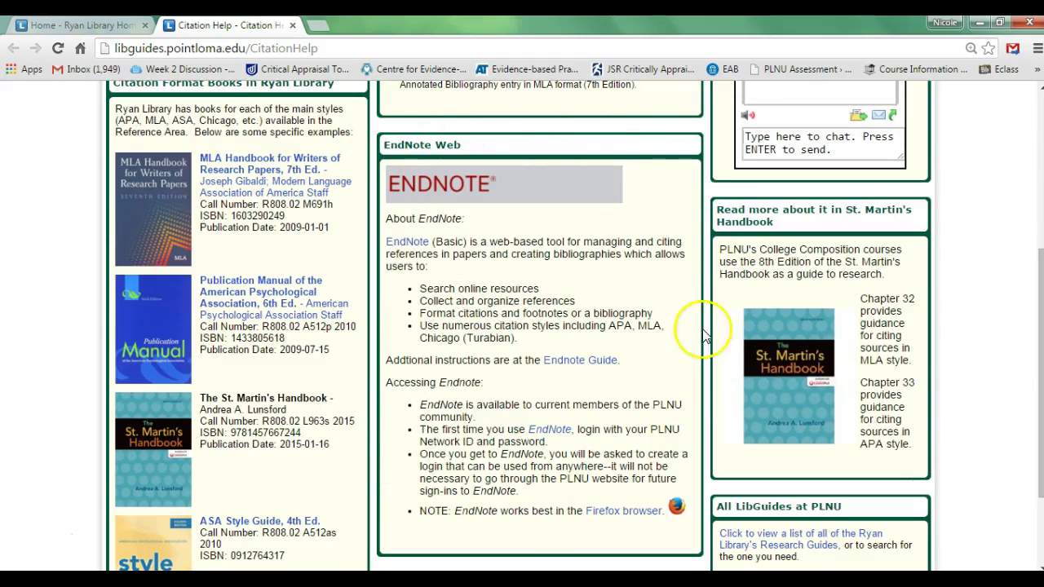
{"action": "left_click", "coordinate": [405, 250]}
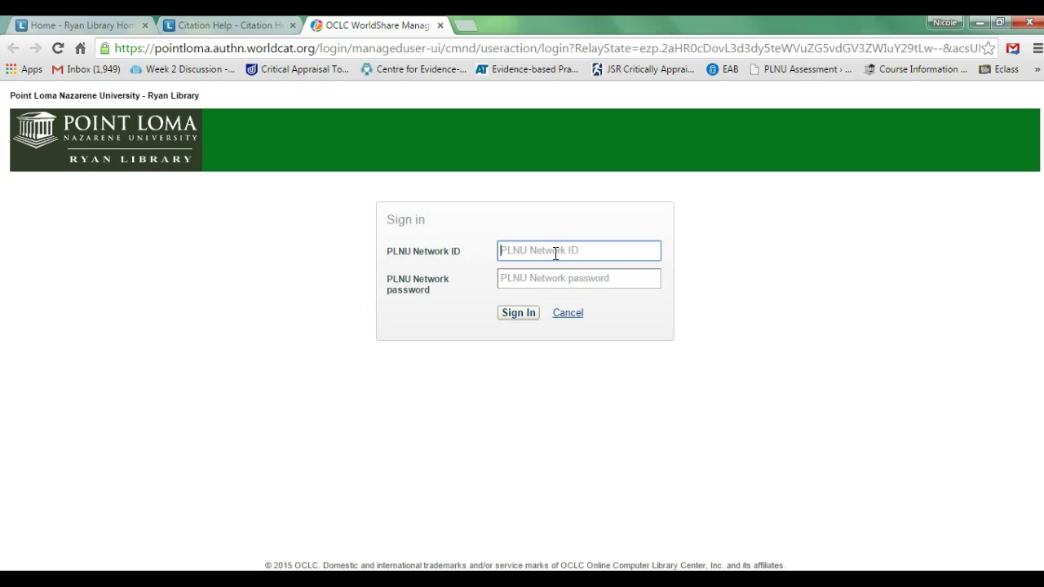
Submit the PLNU network ID and password in the WorldShare Sign in form
{"action": "left_click", "coordinate": [388, 287]}
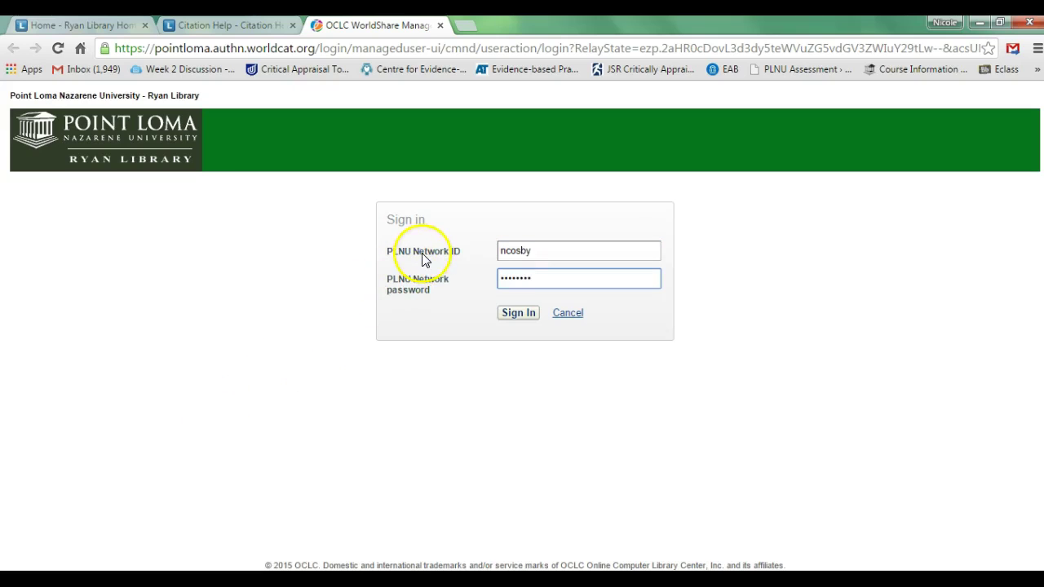
{"action": "left_click", "coordinate": [524, 317]}
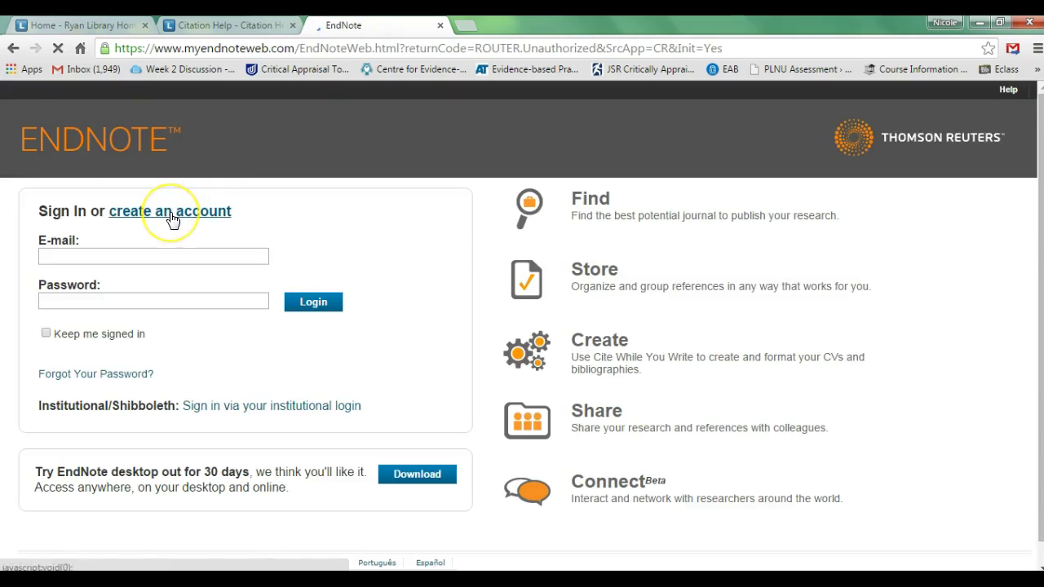
Log in with the saved account e-mail and password, ticking Keep me signed in
{"action": "left_click", "coordinate": [151, 261]}
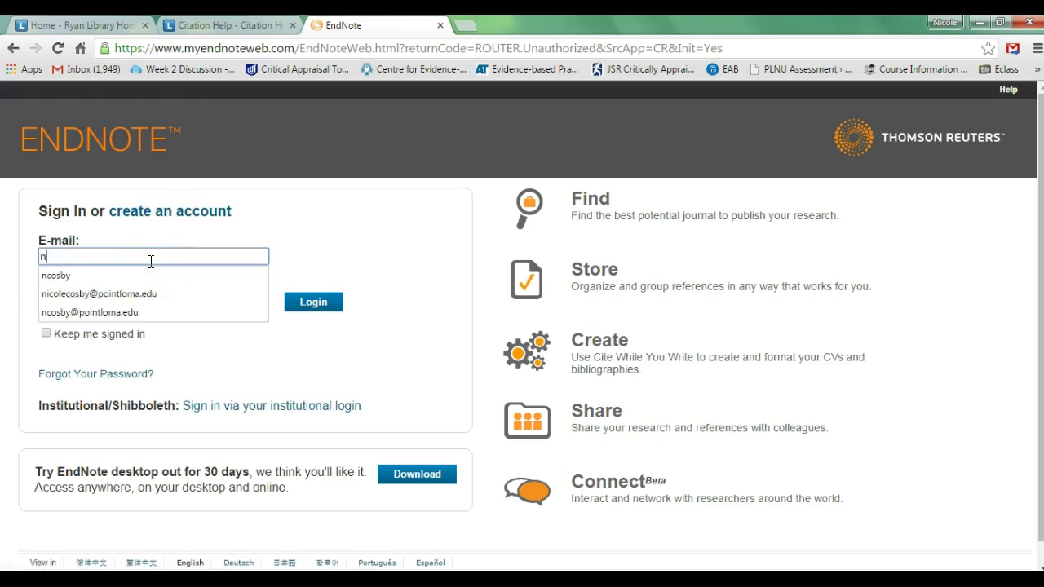
{"action": "key", "text": "Down"}
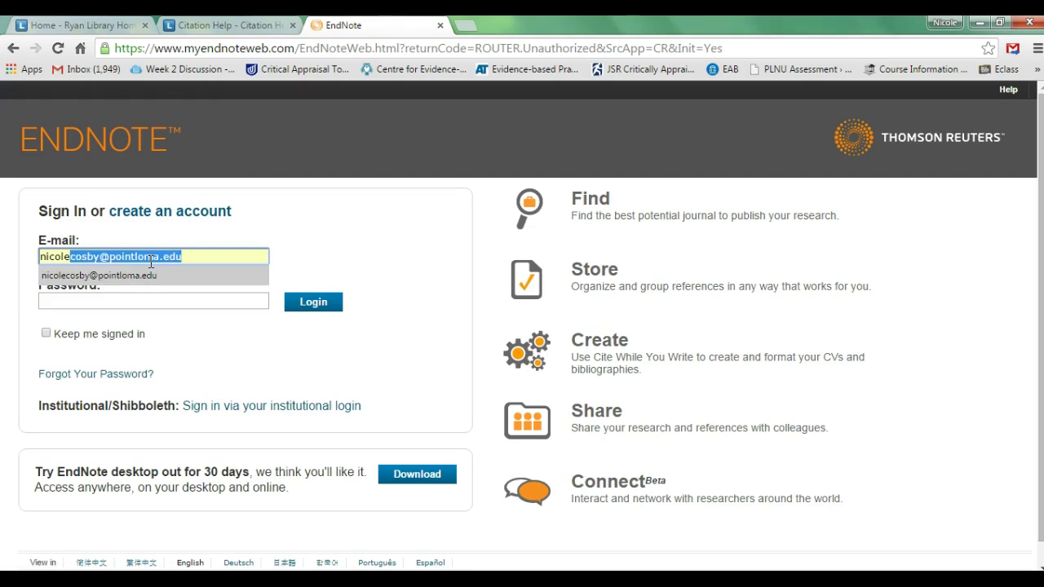
{"action": "key", "text": "Tab"}
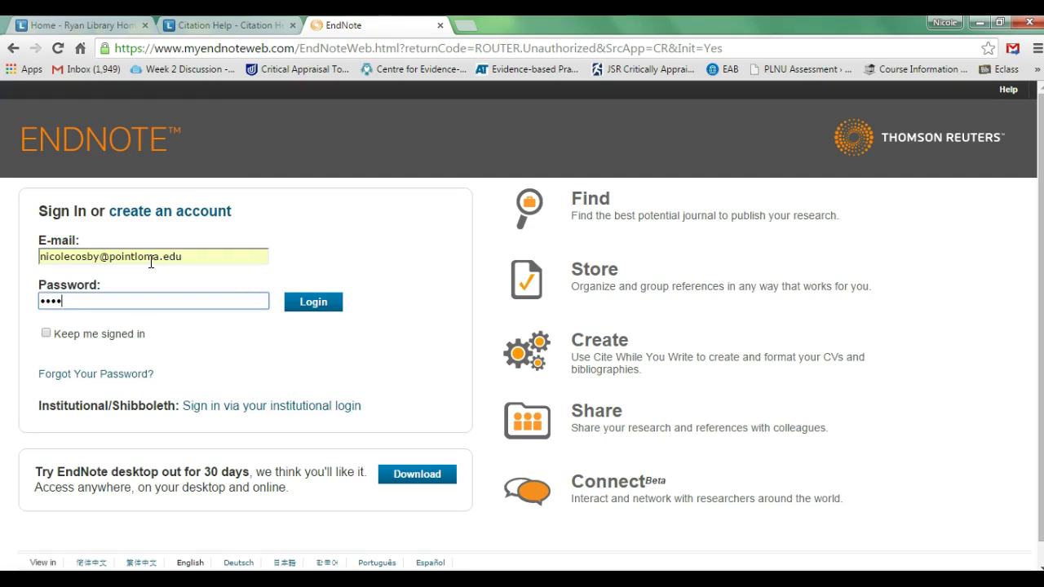
{"action": "left_click", "coordinate": [134, 333]}
{"action": "left_click", "coordinate": [320, 308]}
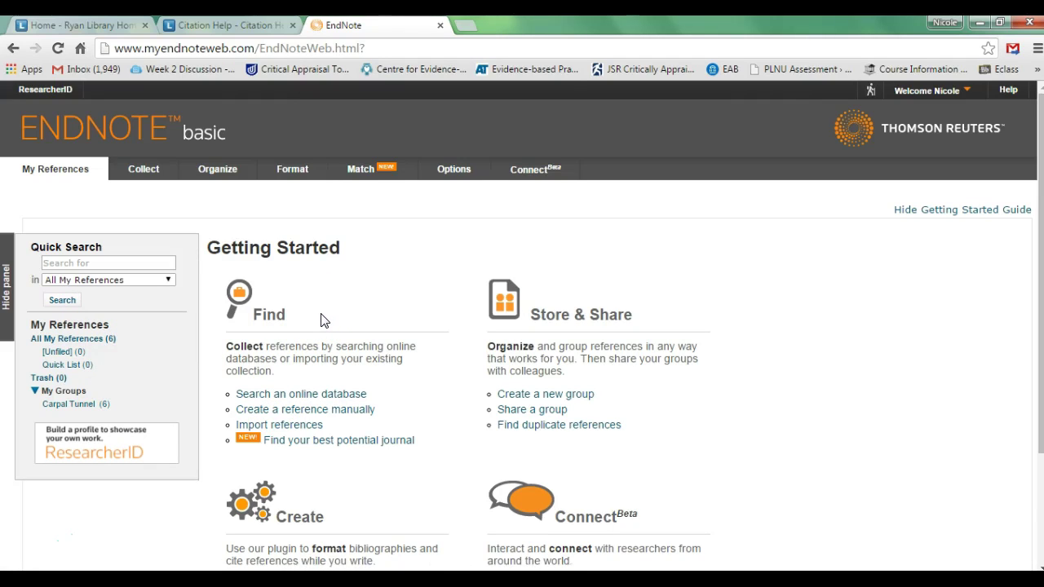
Switch to My References to display the empty All My References list
{"action": "left_click", "coordinate": [286, 441]}
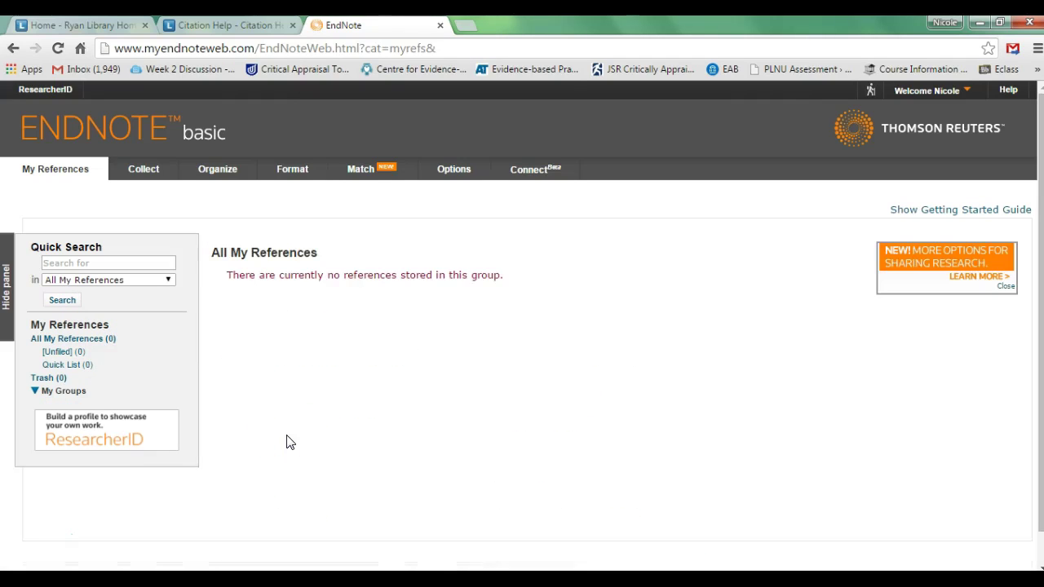
{"action": "left_click", "coordinate": [291, 430]}
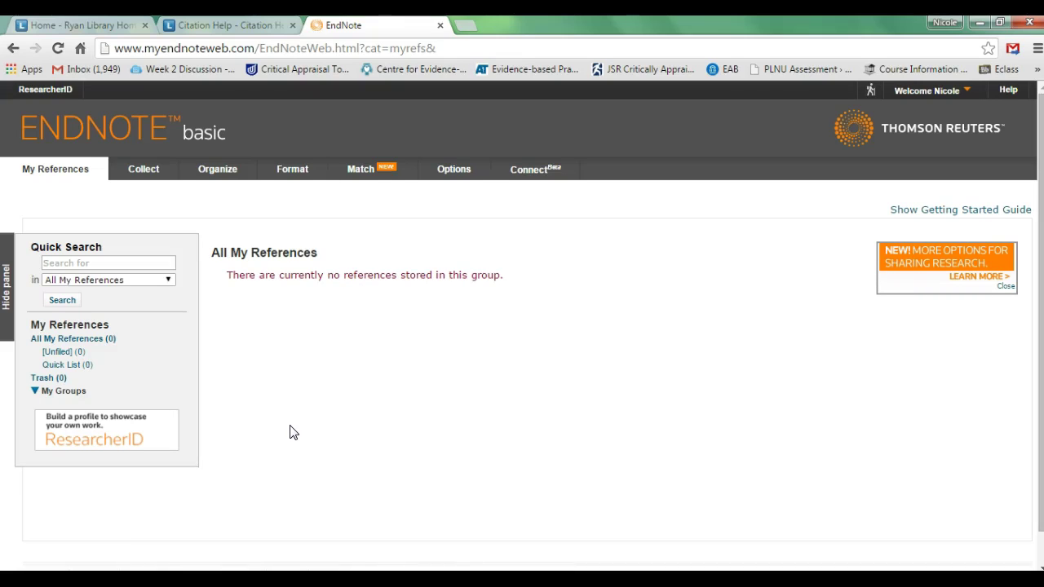
{"action": "mouse_move", "coordinate": [287, 408]}
{"action": "left_mouse_down"}
{"action": "mouse_move", "coordinate": [286, 394]}
{"action": "mouse_move", "coordinate": [93, 205]}
{"action": "left_mouse_up"}
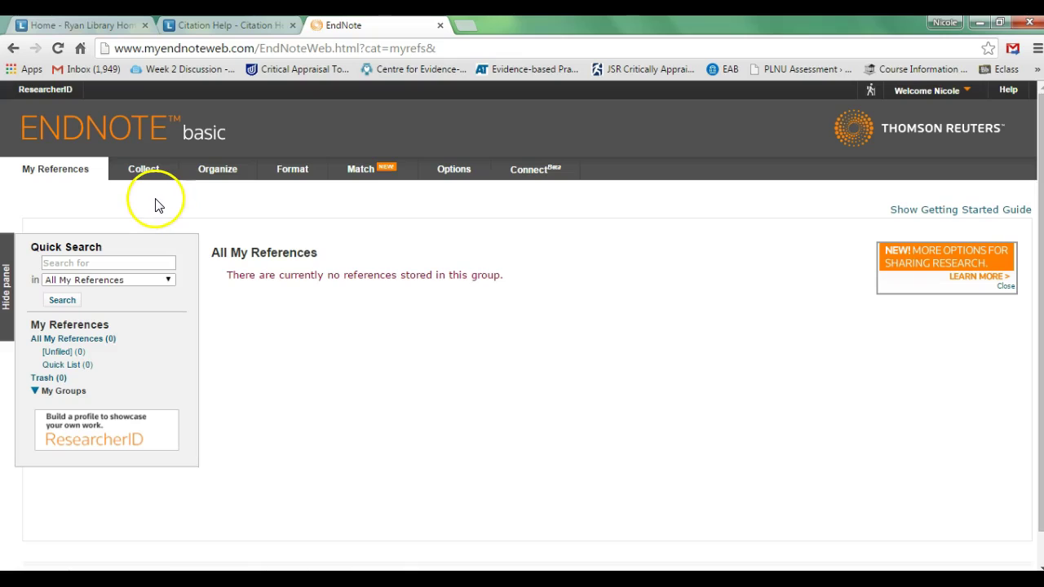
Open Collect > Online Search and expand the Select... database dropdown
{"action": "mouse_move", "coordinate": [150, 175]}
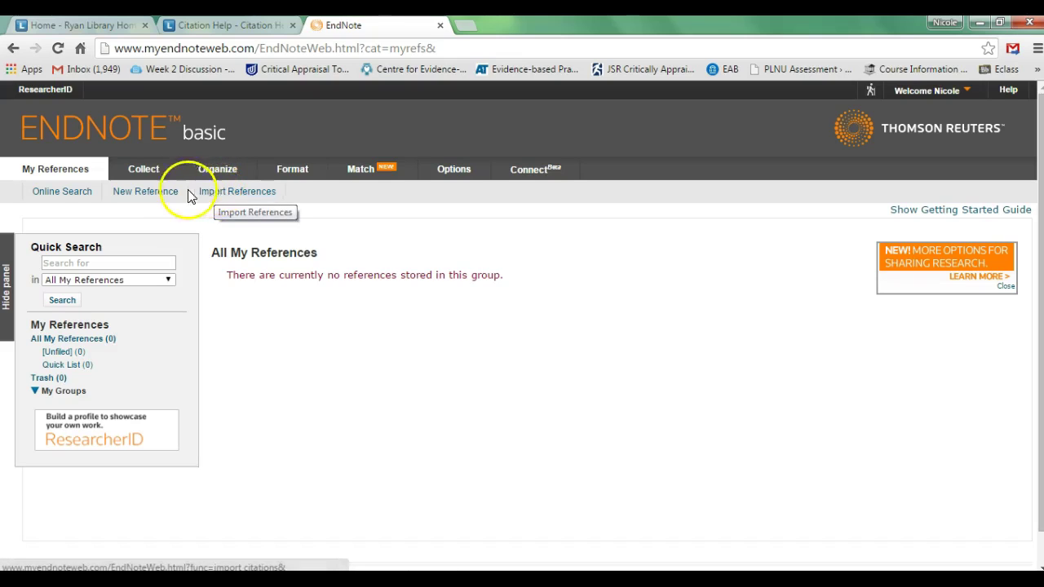
{"action": "left_click", "coordinate": [88, 196]}
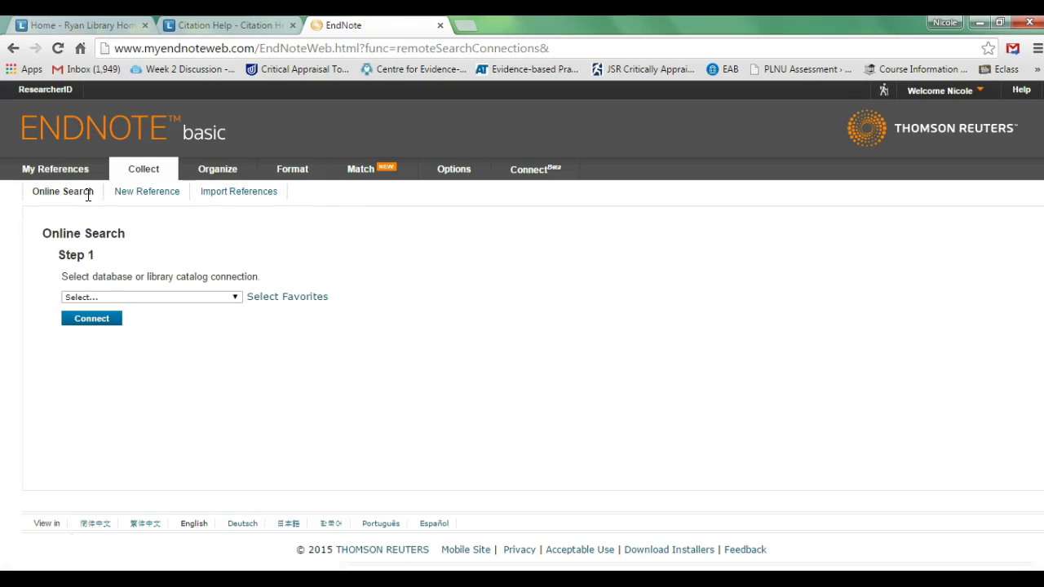
{"action": "left_click", "coordinate": [211, 297]}
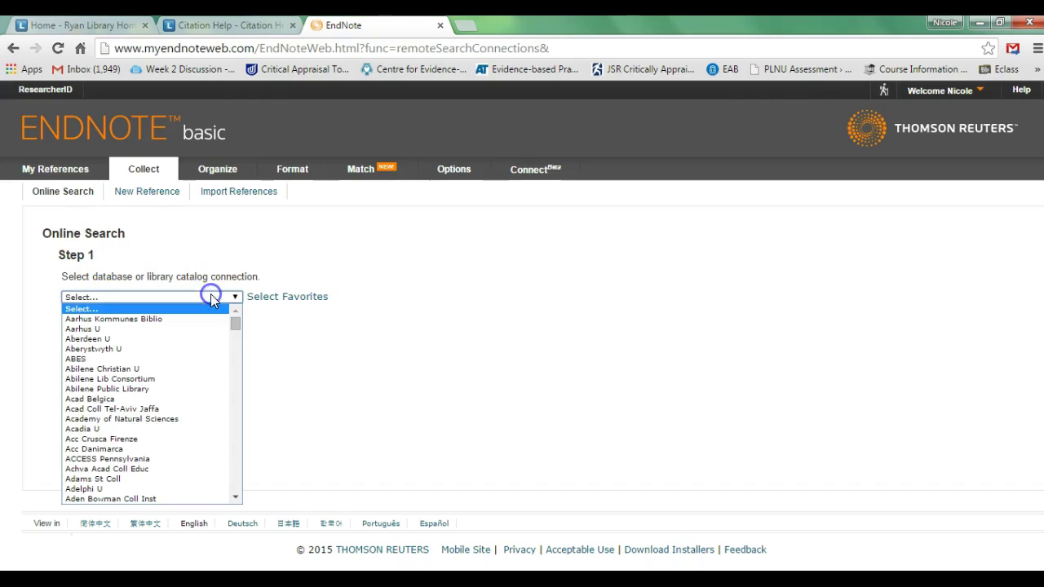
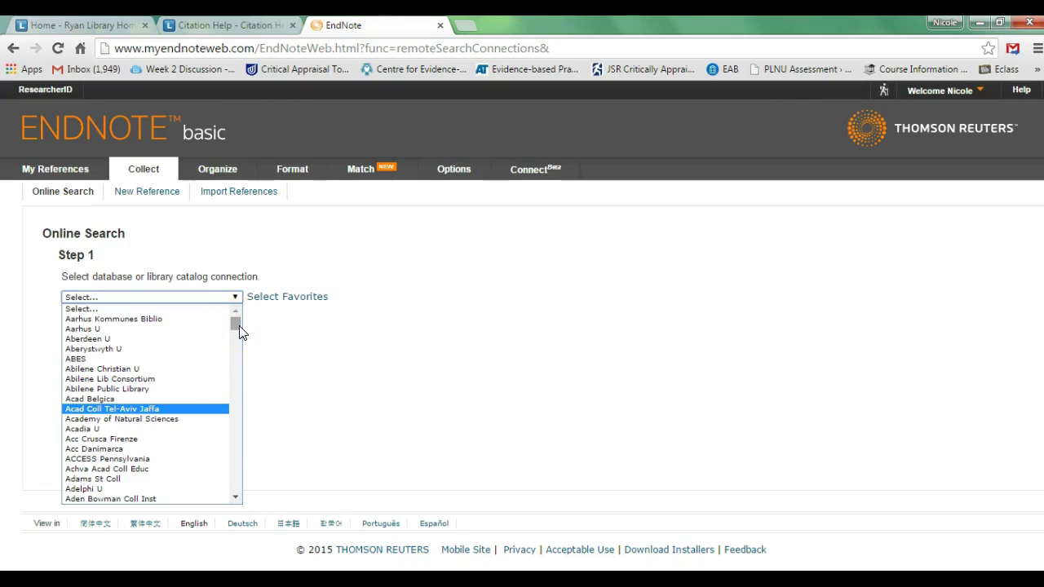
Select PubMed (NLM) as the online search connection and connect to it
{"action": "left_click_drag", "start_coordinate": [241, 333], "coordinate": [237, 367]}
{"action": "key", "text": "p"}
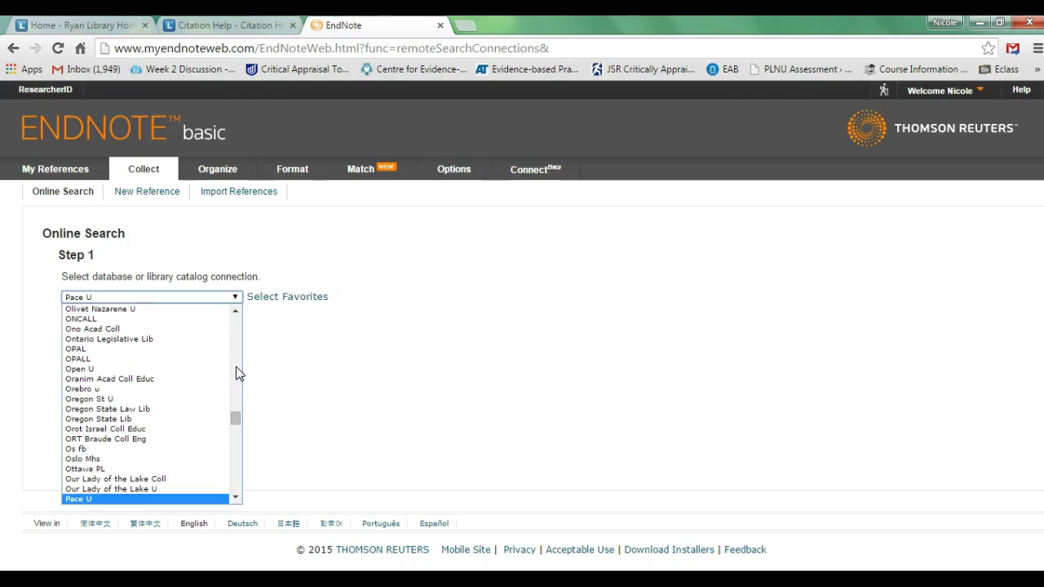
{"action": "left_click_drag", "start_coordinate": [238, 414], "coordinate": [240, 418]}
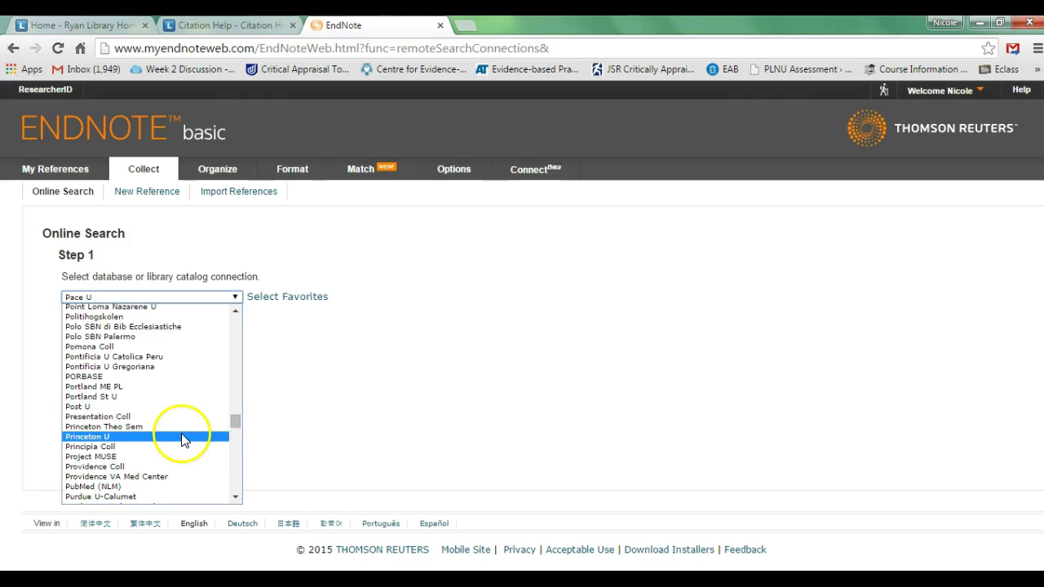
{"action": "left_click", "coordinate": [195, 308]}
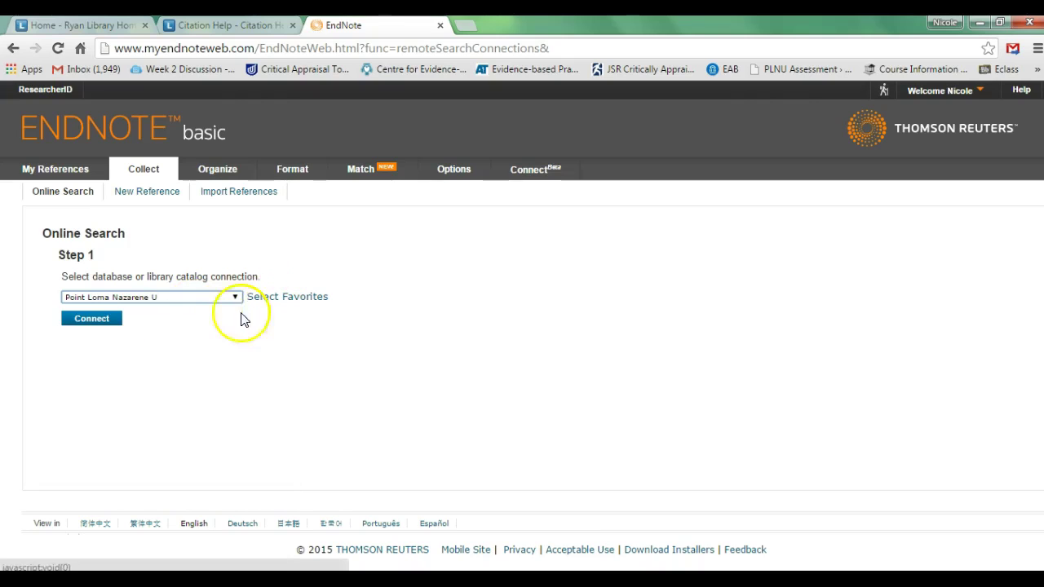
{"action": "left_click", "coordinate": [163, 302]}
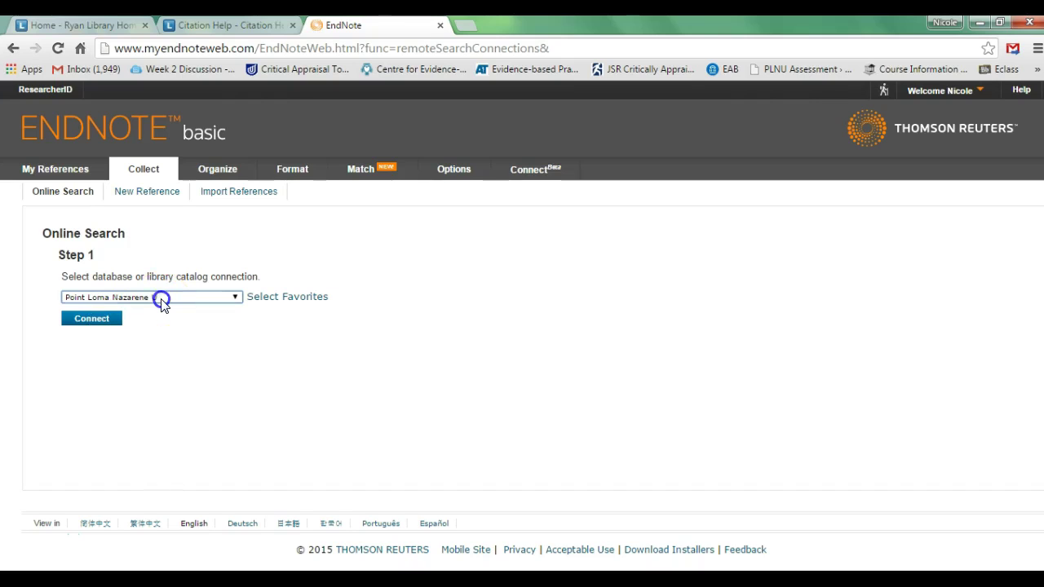
{"action": "left_click_drag", "start_coordinate": [233, 421], "coordinate": [234, 425]}
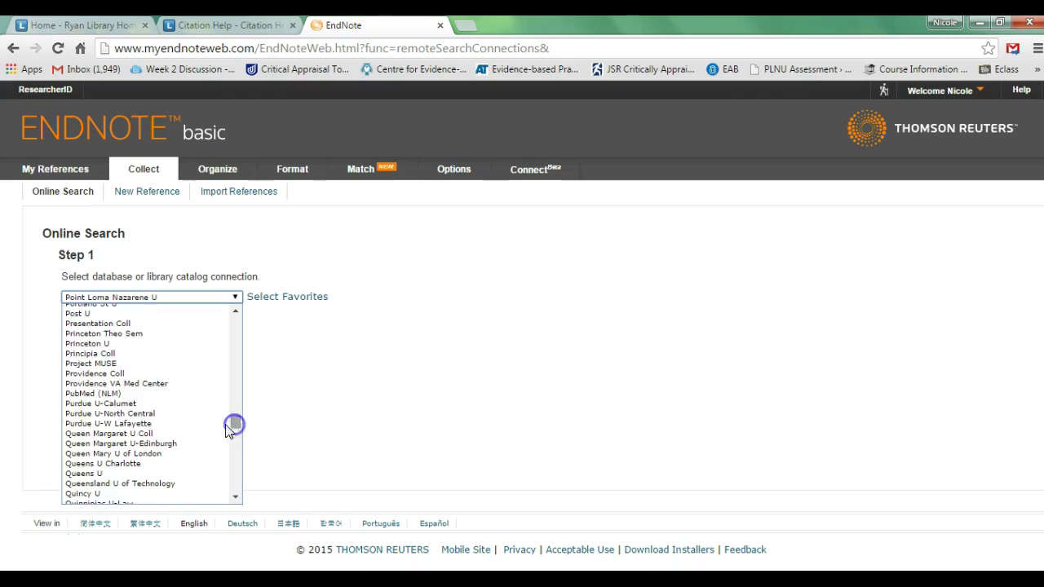
{"action": "left_click", "coordinate": [147, 394]}
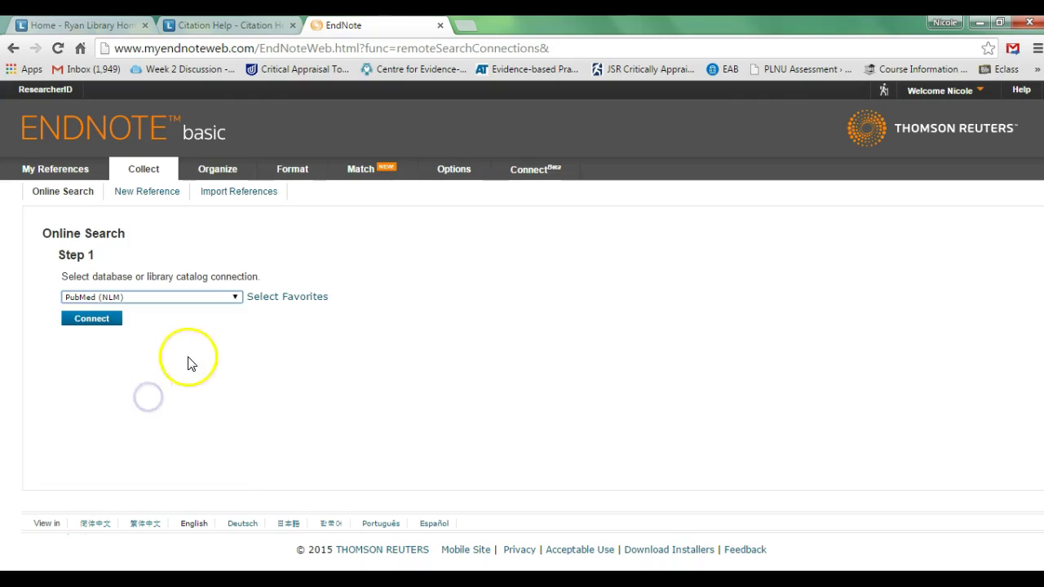
{"action": "left_click", "coordinate": [125, 343]}
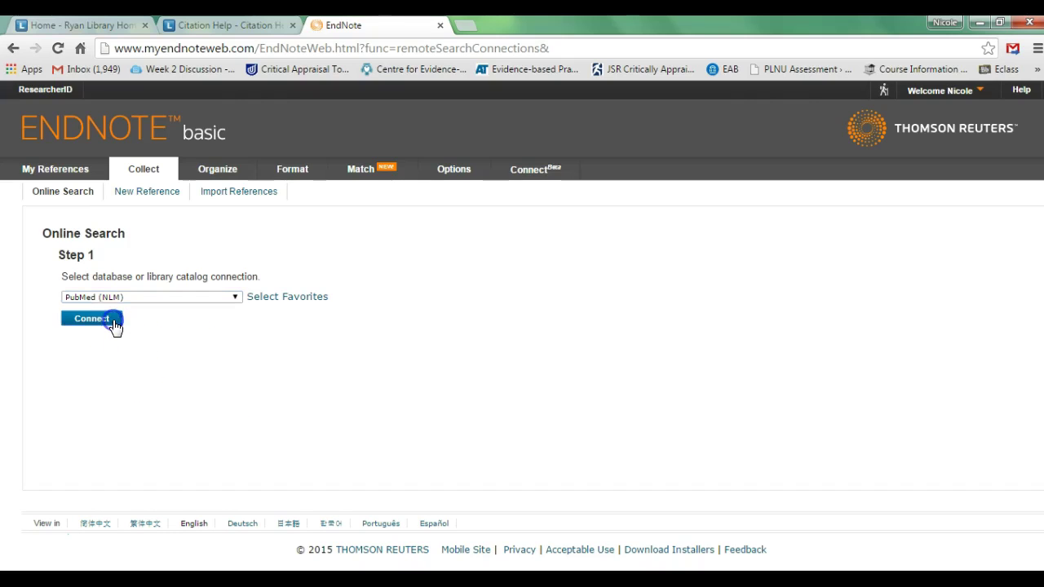
{"action": "left_click", "coordinate": [113, 319]}
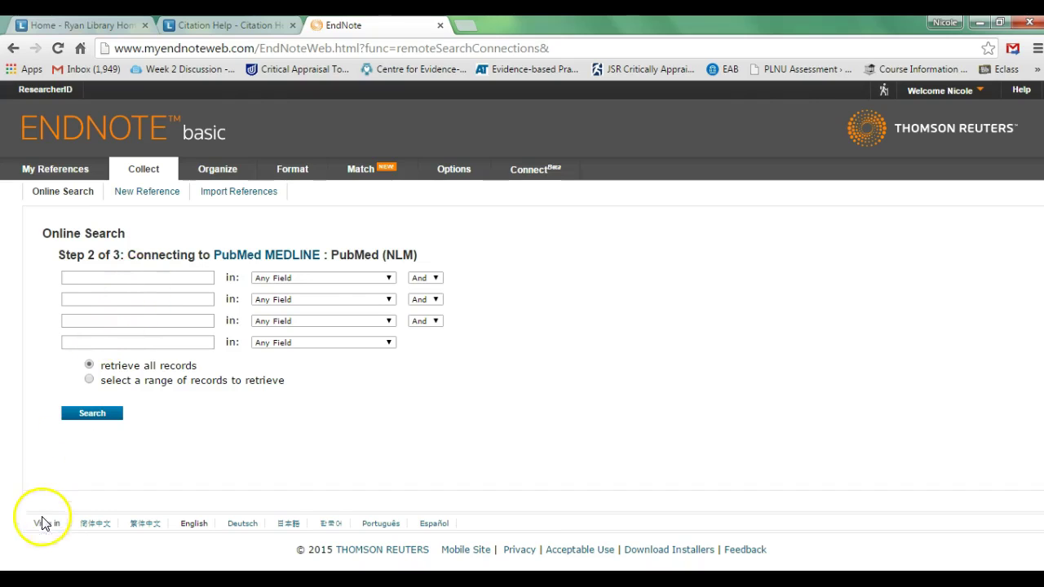
Enter Carpal Tunnel, Surgery and Pain in the first three PubMed search fields
{"action": "key", "text": "Return"}
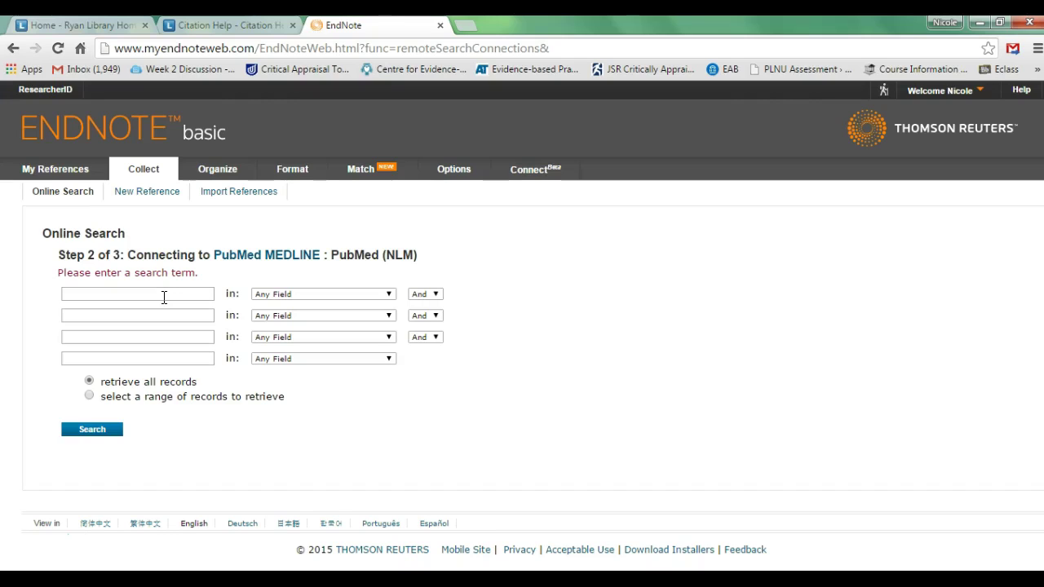
{"action": "left_click", "coordinate": [166, 298]}
{"action": "type", "text": "Car"}
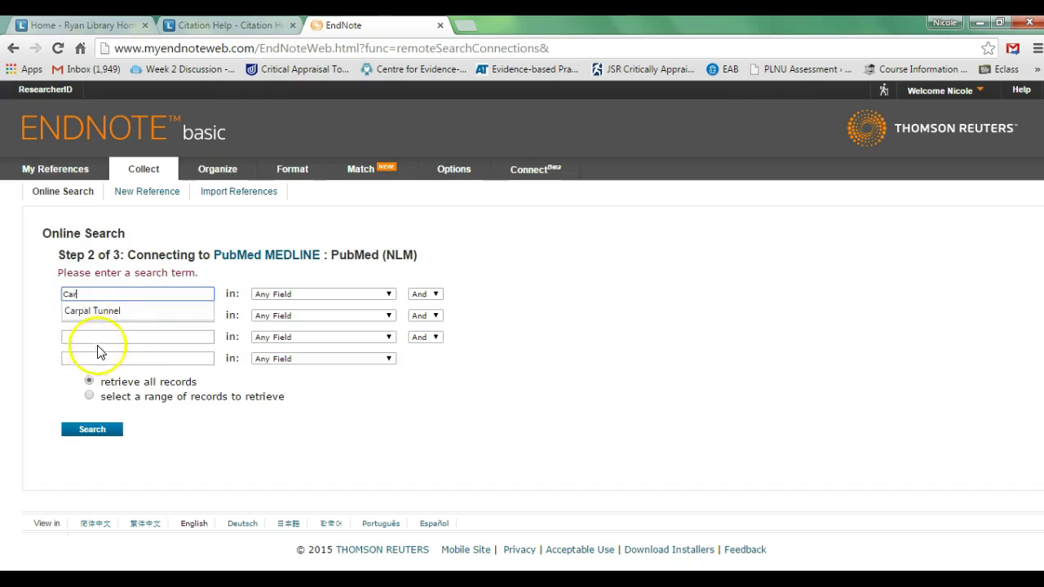
{"action": "left_click", "coordinate": [114, 312]}
{"action": "left_click", "coordinate": [175, 315]}
{"action": "type", "text": "Surgery"}
{"action": "left_click", "coordinate": [154, 336]}
{"action": "left_click", "coordinate": [154, 341]}
{"action": "type", "text": "Pain"}
{"action": "left_click", "coordinate": [221, 418]}
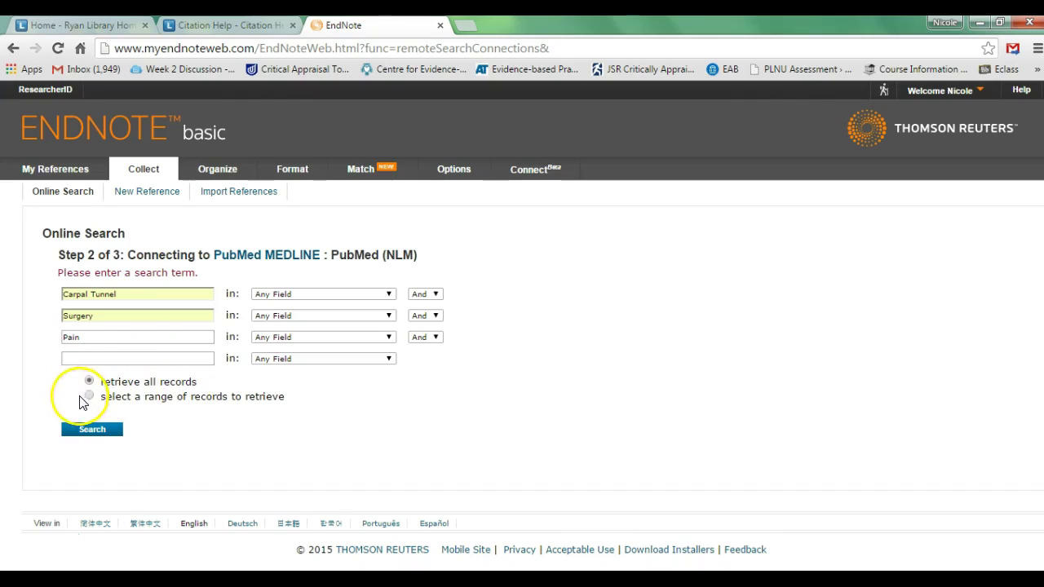
Keep retrieving all records and run the PubMed search
{"action": "left_click", "coordinate": [90, 397]}
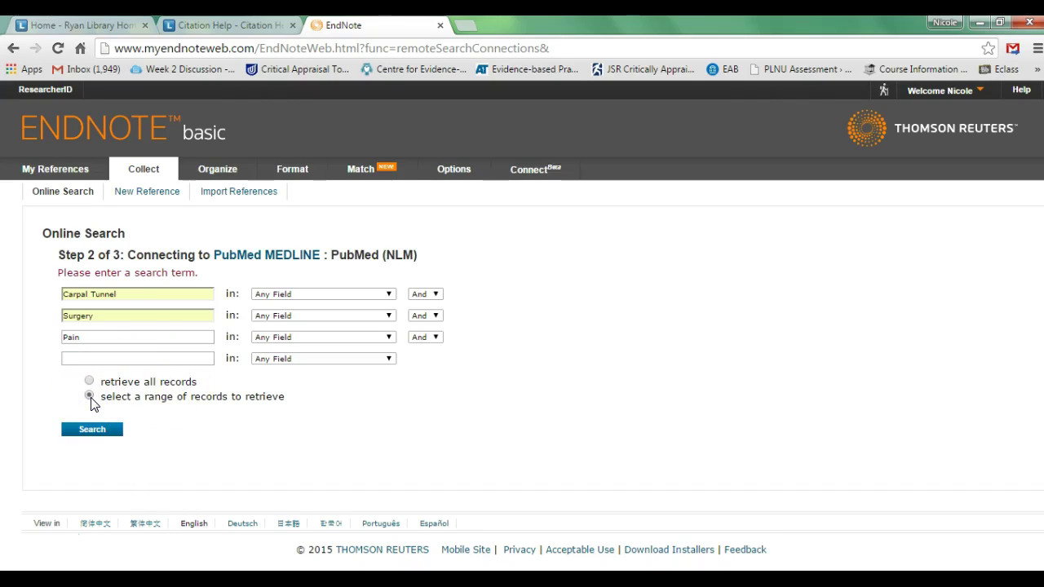
{"action": "left_click", "coordinate": [95, 428]}
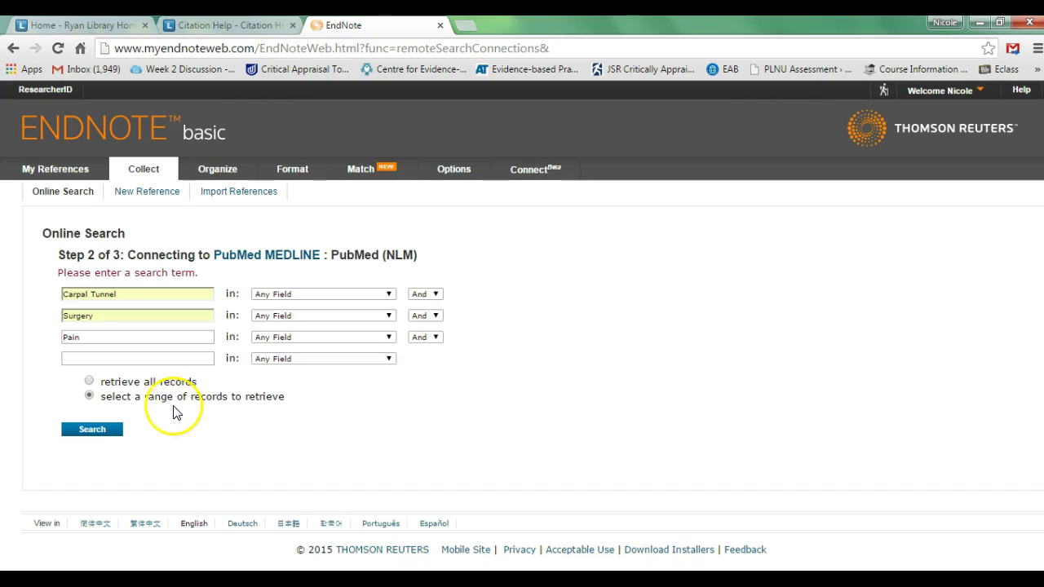
{"action": "left_click", "coordinate": [140, 381]}
{"action": "left_click", "coordinate": [116, 429]}
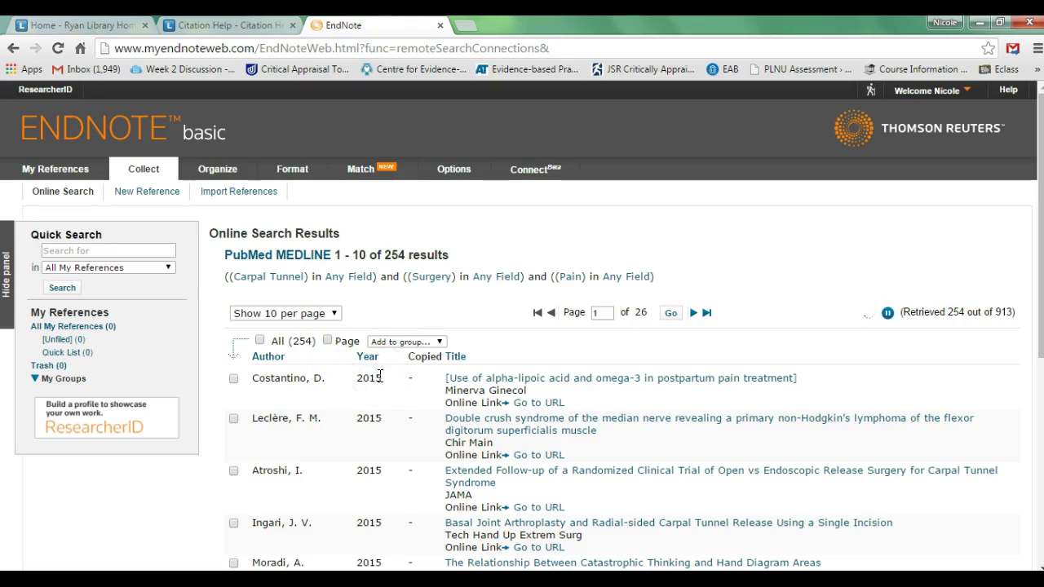
Open the 'Double crush syndrome of the median nerve' record from the results list
{"action": "scroll", "coordinate": [380, 376], "scroll_direction": "down", "scroll_amount": 1}
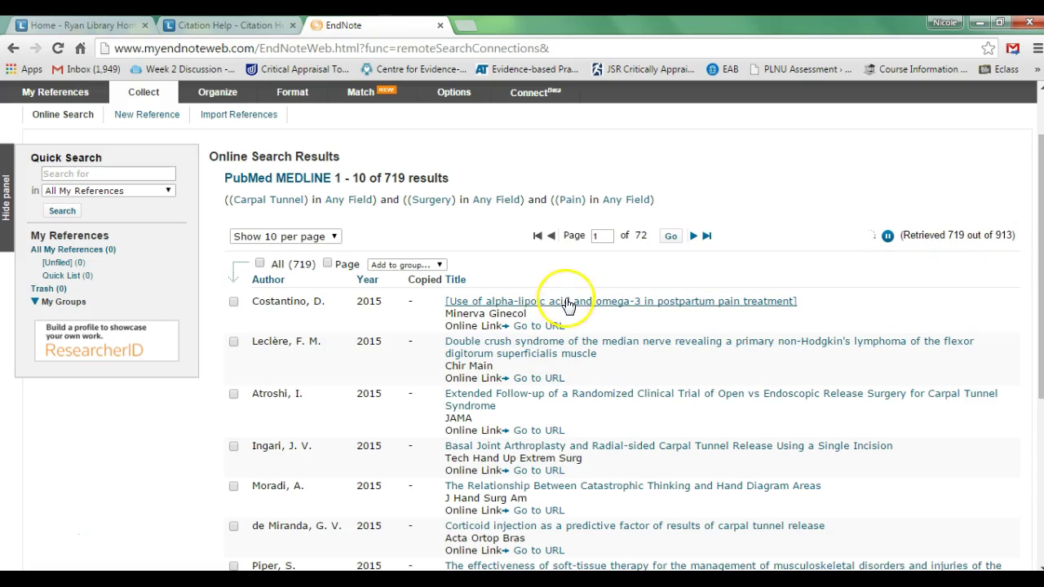
{"action": "left_click", "coordinate": [567, 352]}
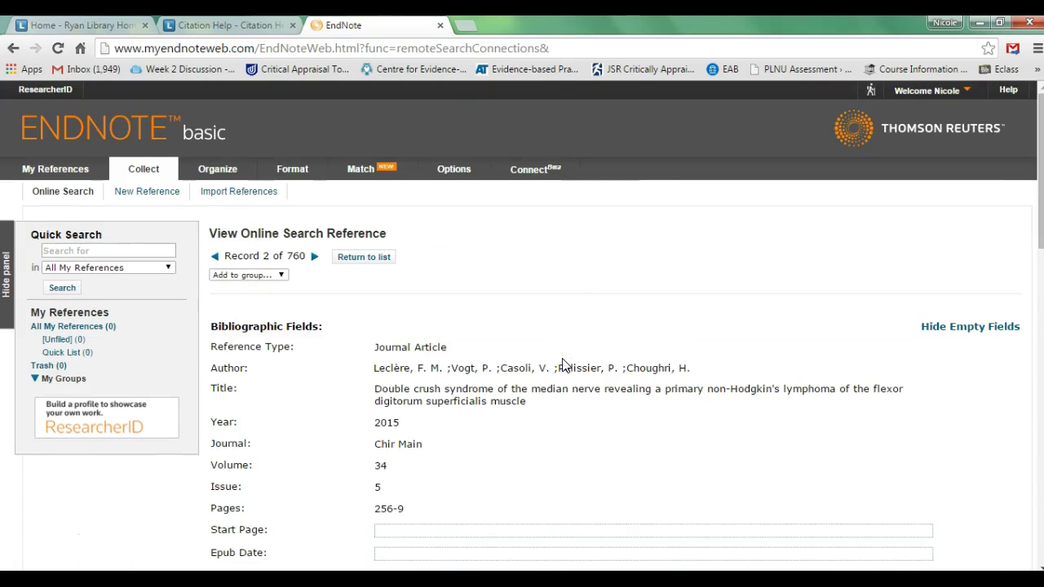
{"action": "scroll", "coordinate": [563, 365], "scroll_direction": "down", "scroll_amount": 1}
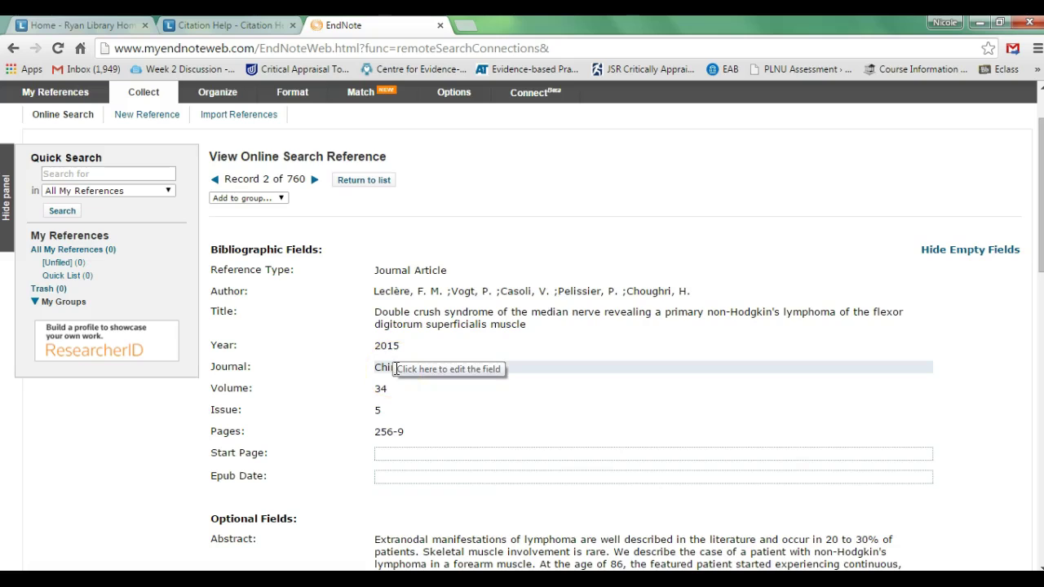
{"action": "scroll", "coordinate": [398, 369], "scroll_direction": "down", "scroll_amount": 1}
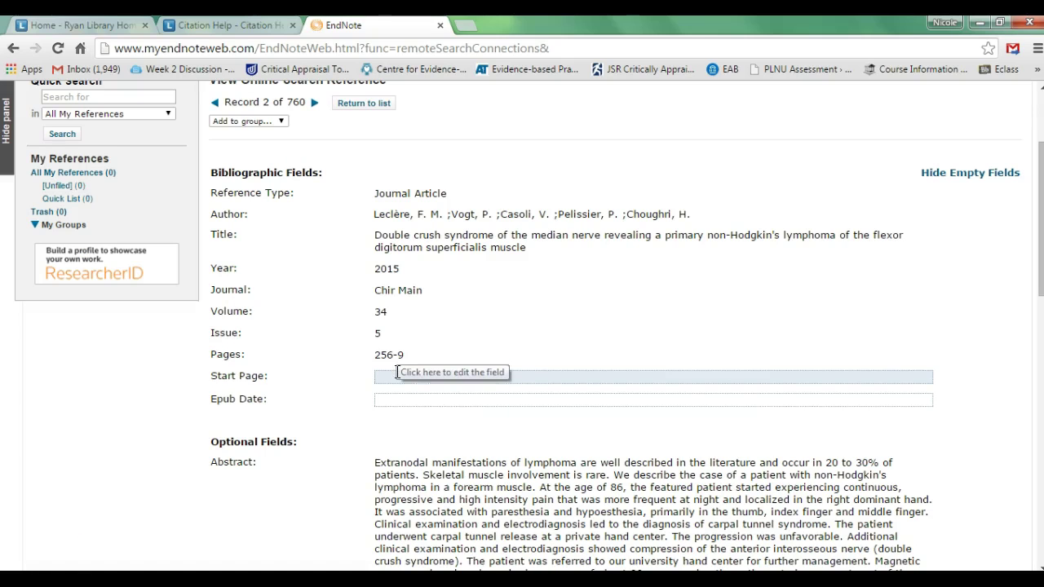
{"action": "scroll", "coordinate": [397, 372], "scroll_direction": "down", "scroll_amount": 2}
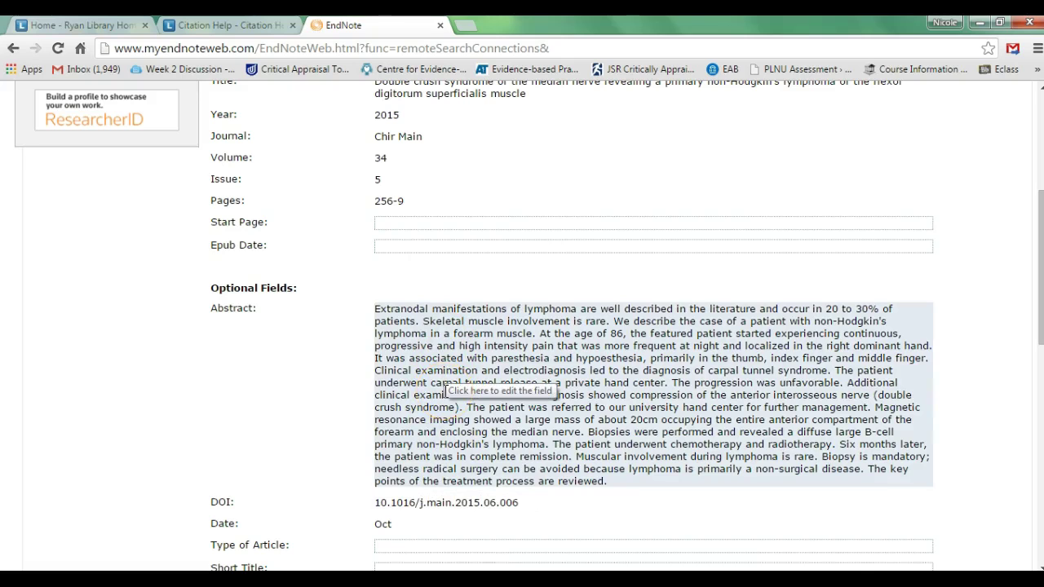
{"action": "scroll", "coordinate": [49, 539], "scroll_direction": "down", "scroll_amount": 2}
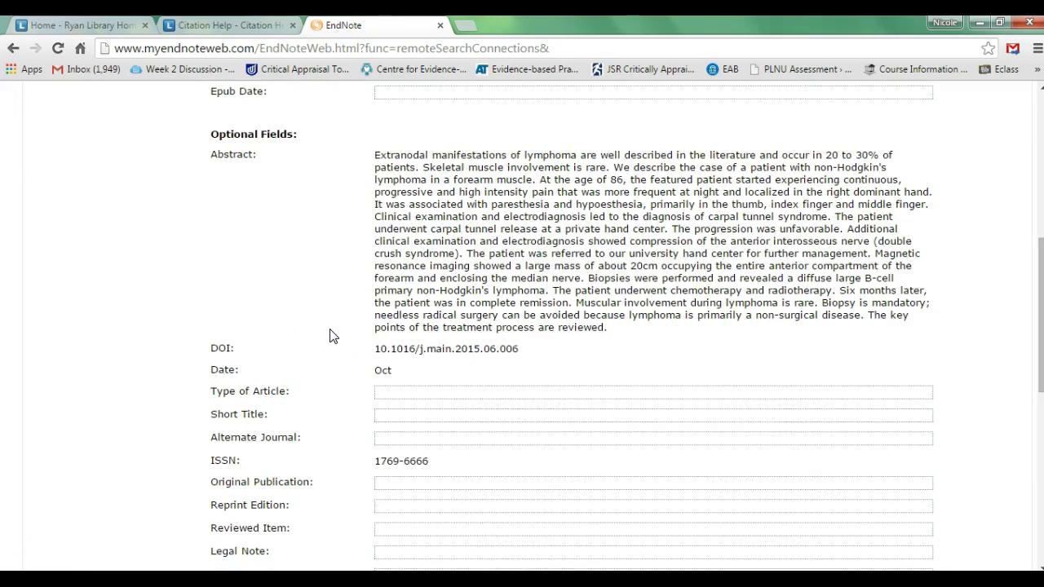
{"action": "scroll", "coordinate": [330, 336], "scroll_direction": "down", "scroll_amount": 5}
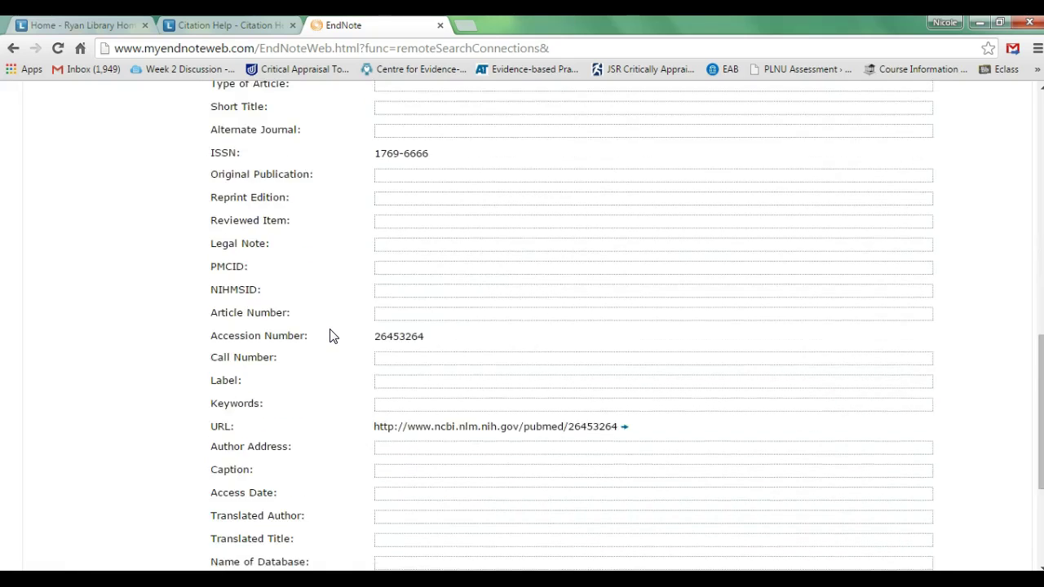
{"action": "scroll", "coordinate": [331, 335], "scroll_direction": "down", "scroll_amount": 3}
{"action": "left_click", "coordinate": [351, 406]}
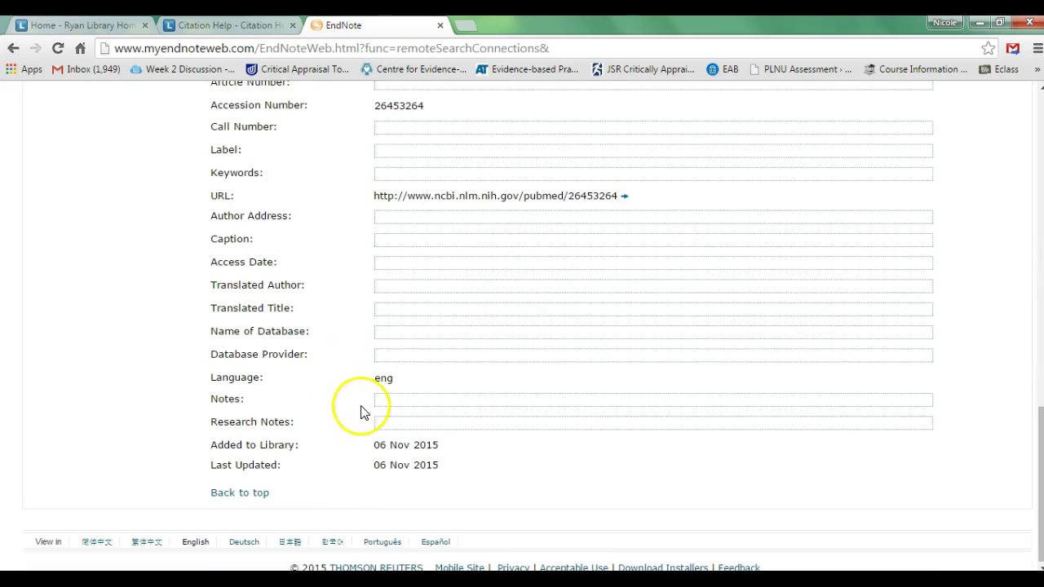
Write the research note 'This article was interesting really into treatments for carpal tunnel'
{"action": "left_click", "coordinate": [390, 424]}
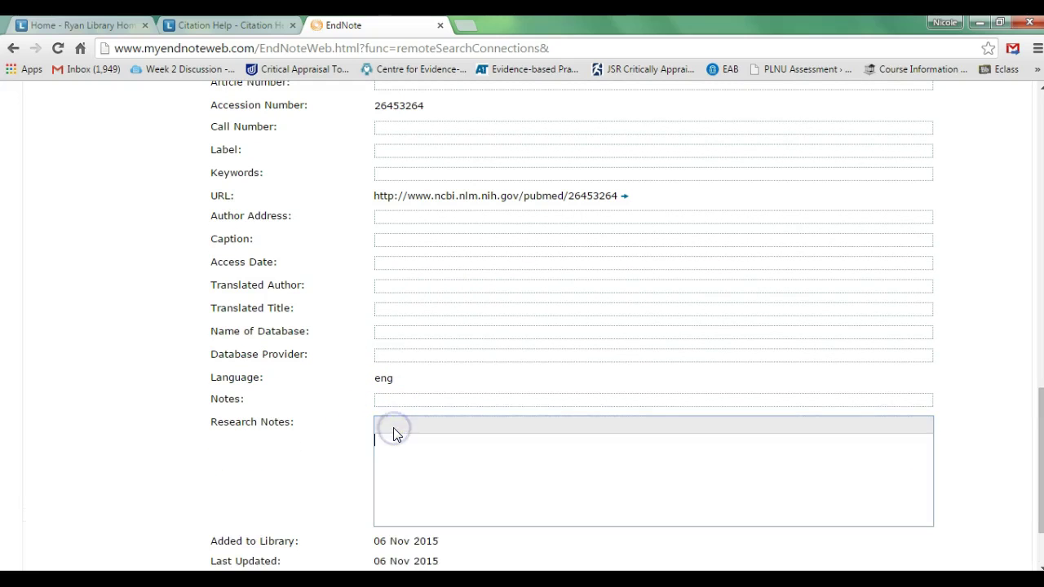
{"action": "type", "text": "This artile"}
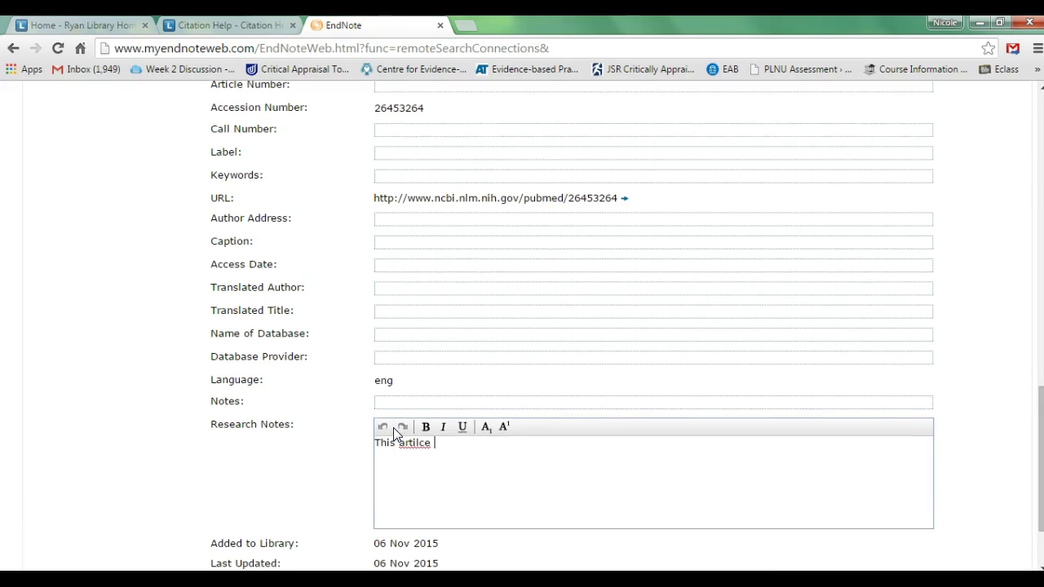
{"action": "key", "text": "BackSpace"}
{"action": "type", "text": "icle was inter"}
{"action": "type", "text": "sting and"}
{"action": "key", "text": "BackSpace"}
{"action": "key", "text": "BackSpace"}
{"action": "key", "text": "BackSpace"}
{"action": "key", "text": "BackSpace"}
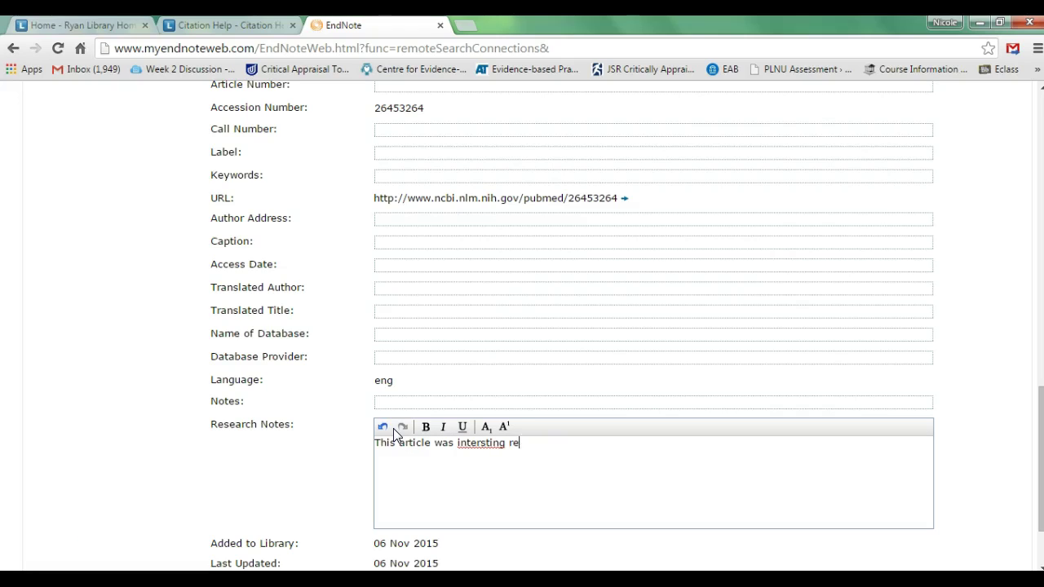
{"action": "key", "text": "BackSpace"}
{"action": "key", "text": "BackSpace"}
{"action": "key", "text": "BackSpace"}
{"action": "key", "text": "BackSpace"}
{"action": "key", "text": "BackSpace"}
{"action": "key", "text": "BackSpace"}
{"action": "type", "text": "resting really into t"}
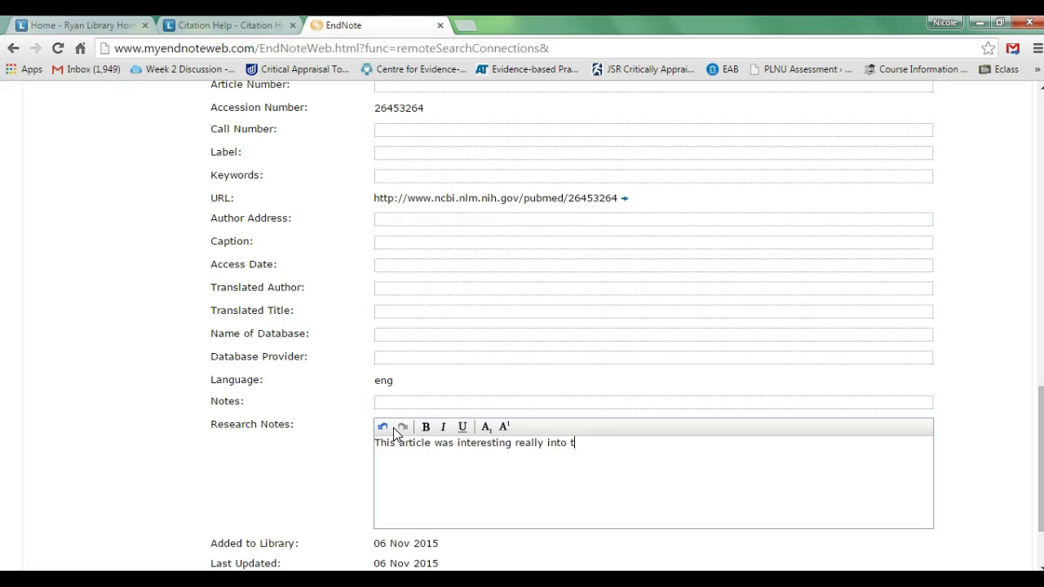
{"action": "type", "text": "reatments for carpal tunnel"}
Save the Double crush syndrome reference with its new research note
{"action": "left_click", "coordinate": [400, 446]}
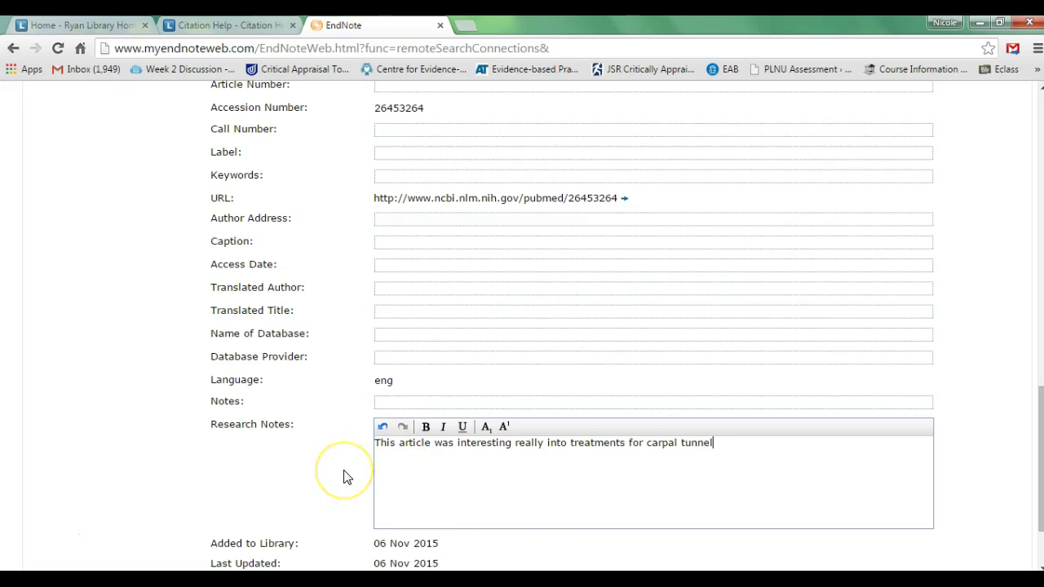
{"action": "scroll", "coordinate": [344, 477], "scroll_direction": "down", "scroll_amount": 1}
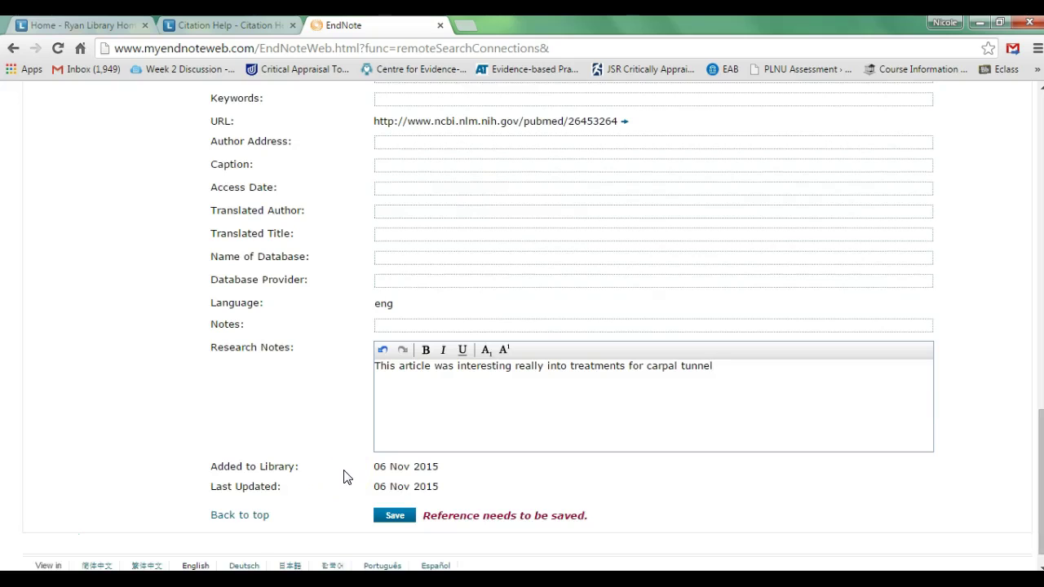
{"action": "left_click", "coordinate": [465, 390]}
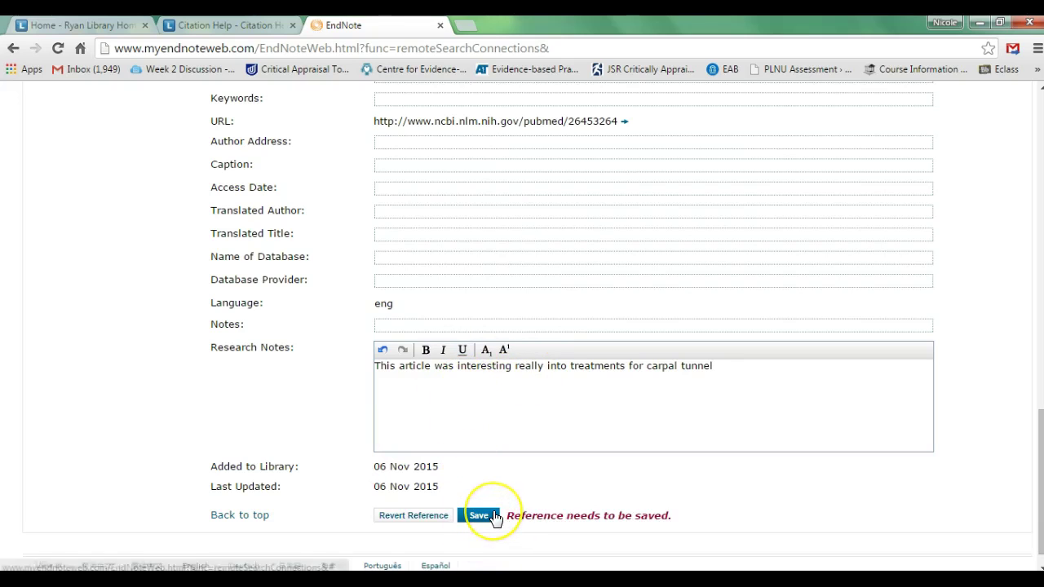
{"action": "scroll", "coordinate": [489, 517], "scroll_direction": "up", "scroll_amount": 2}
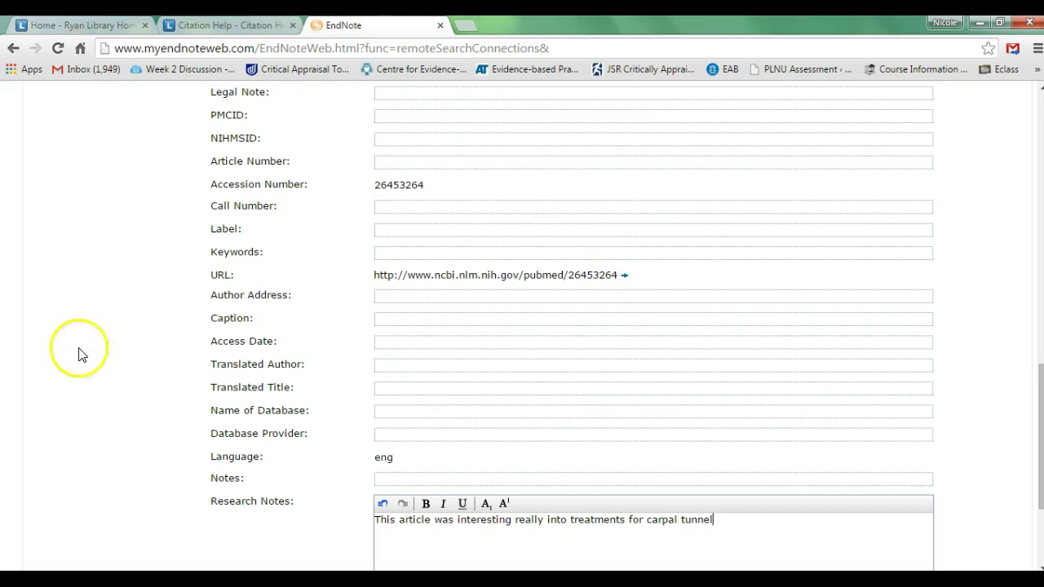
{"action": "left_click", "coordinate": [33, 536]}
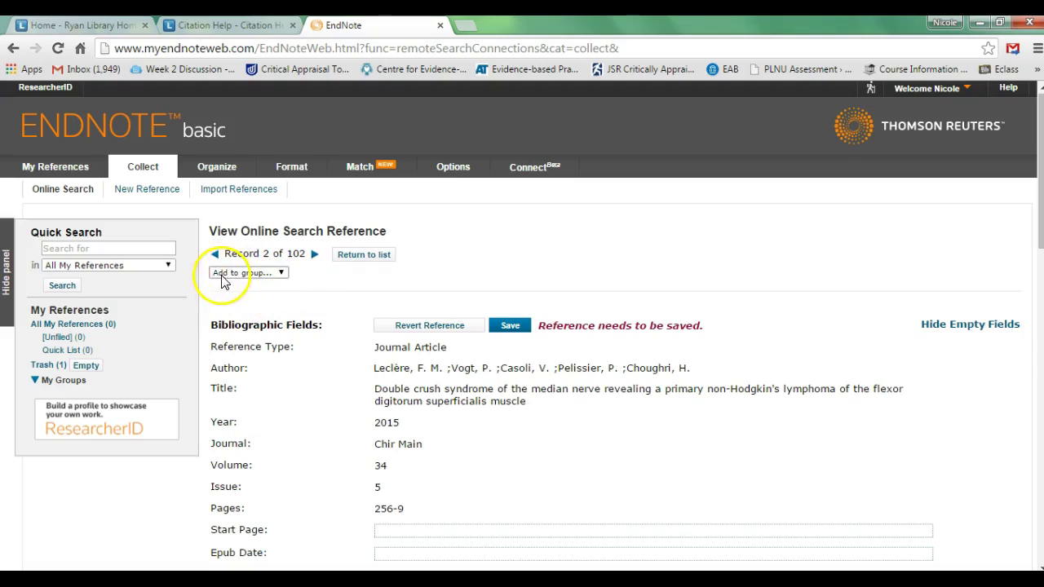
Add the reference to a new group 'Carpal Tunnel Synrdome Paper' and view that group
{"action": "left_click", "coordinate": [280, 278]}
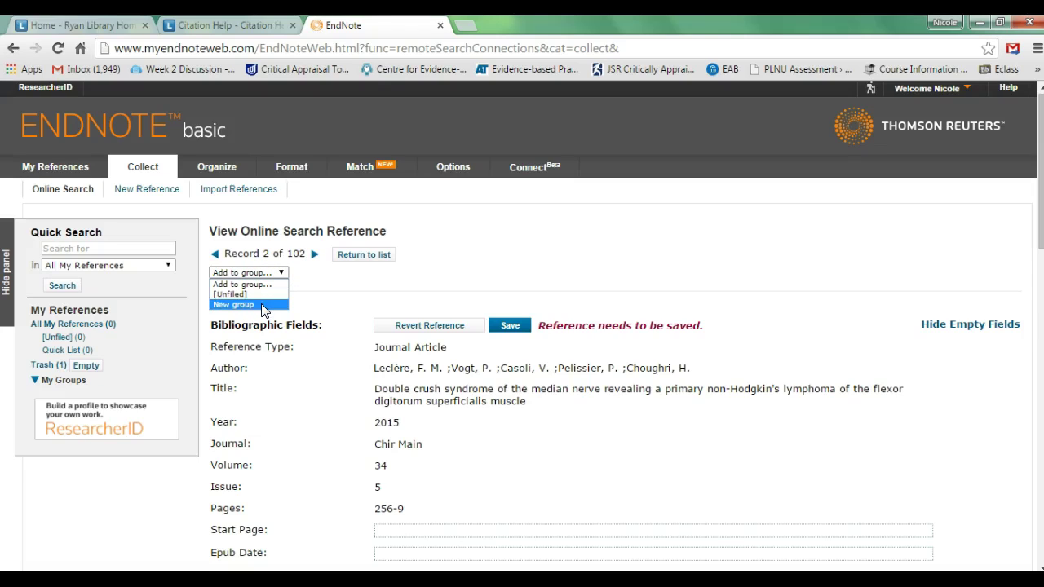
{"action": "left_click", "coordinate": [261, 306]}
{"action": "type", "text": "Carpal Tunnel Synrdome Paper"}
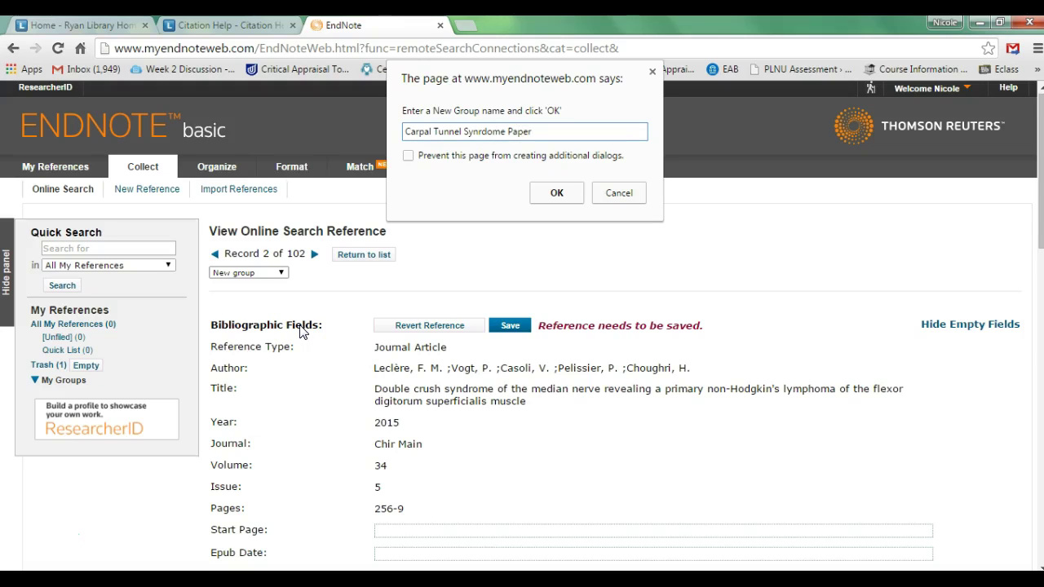
{"action": "left_click", "coordinate": [556, 192]}
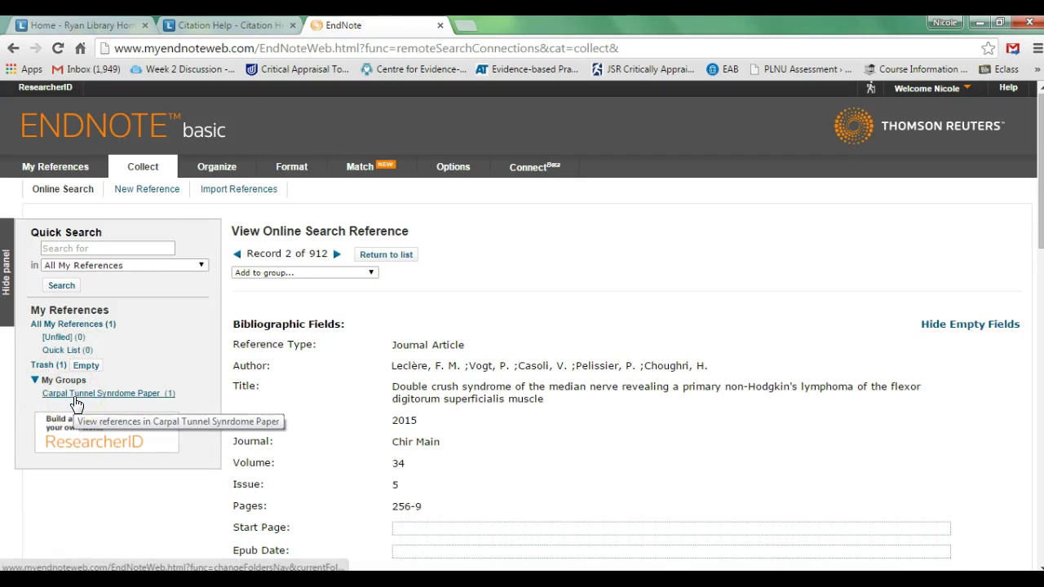
{"action": "left_click", "coordinate": [75, 400]}
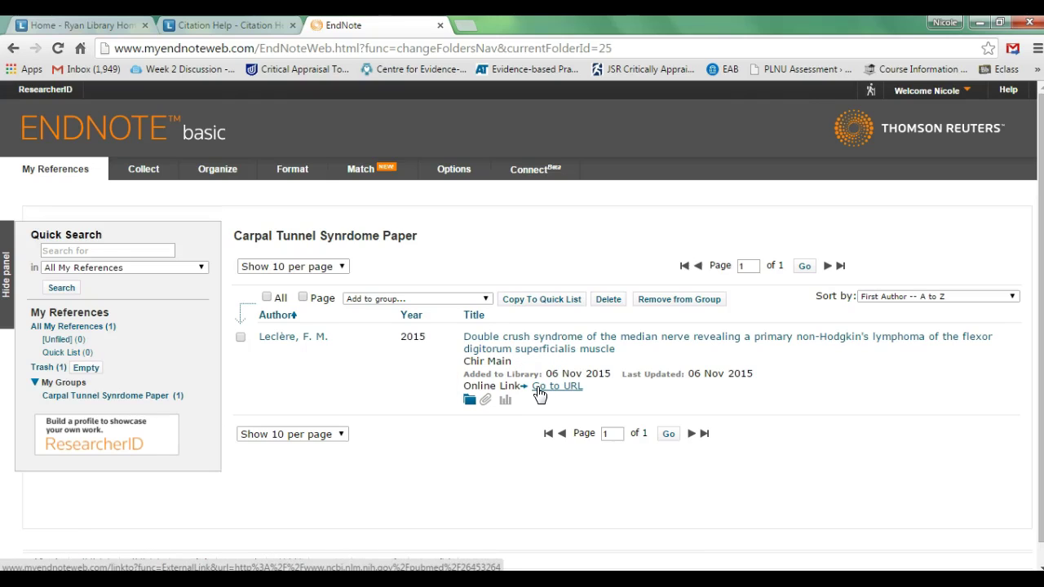
Return to EndNote basic's Online Search page
{"action": "left_click", "coordinate": [144, 169]}
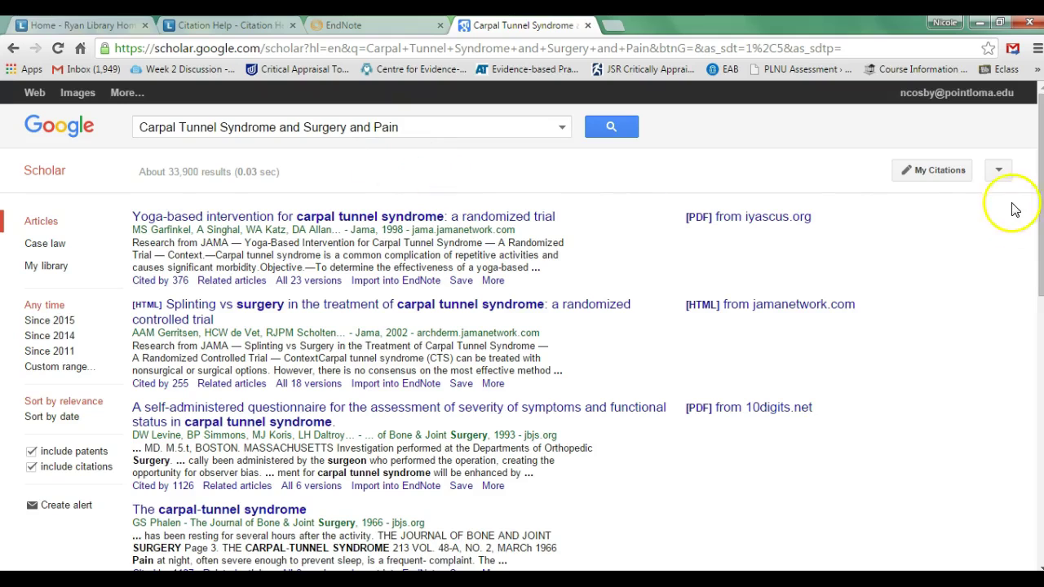
Enable Google Scholar's EndNote import links, save settings, and export the yoga-based trial citation
{"action": "left_click", "coordinate": [999, 171]}
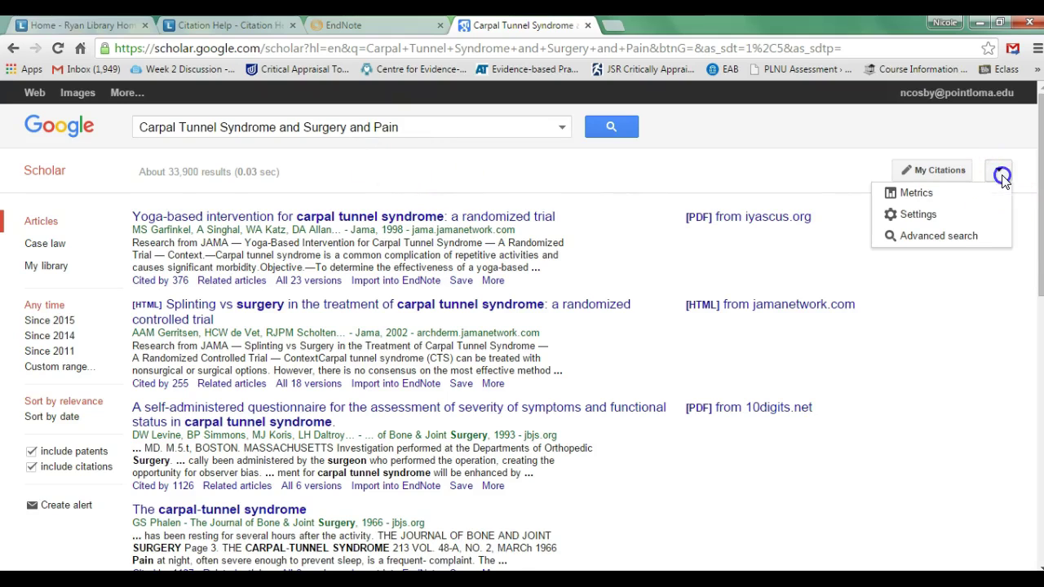
{"action": "left_click", "coordinate": [984, 218]}
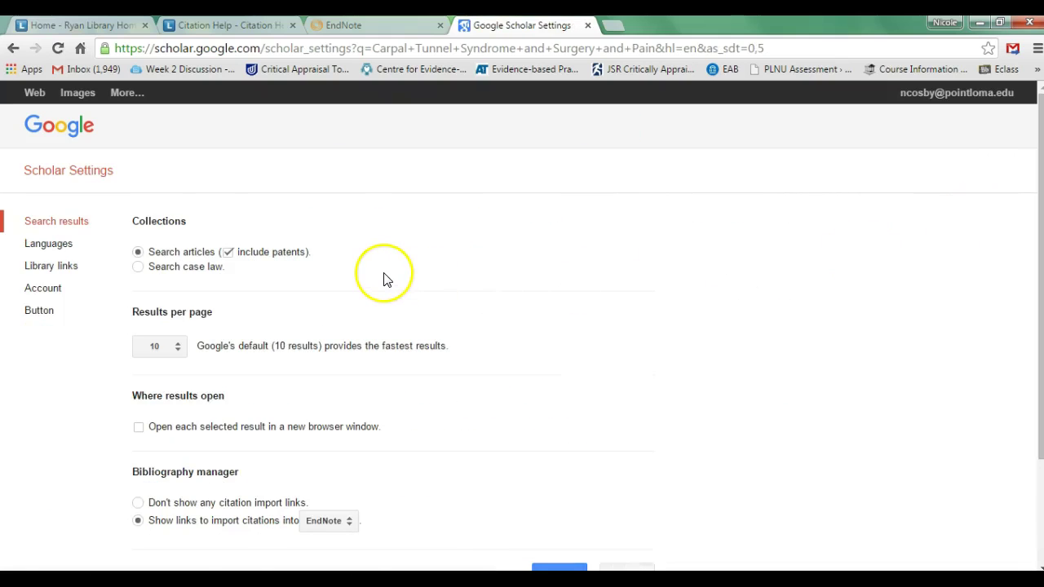
{"action": "scroll", "coordinate": [387, 284], "scroll_direction": "down", "scroll_amount": 2}
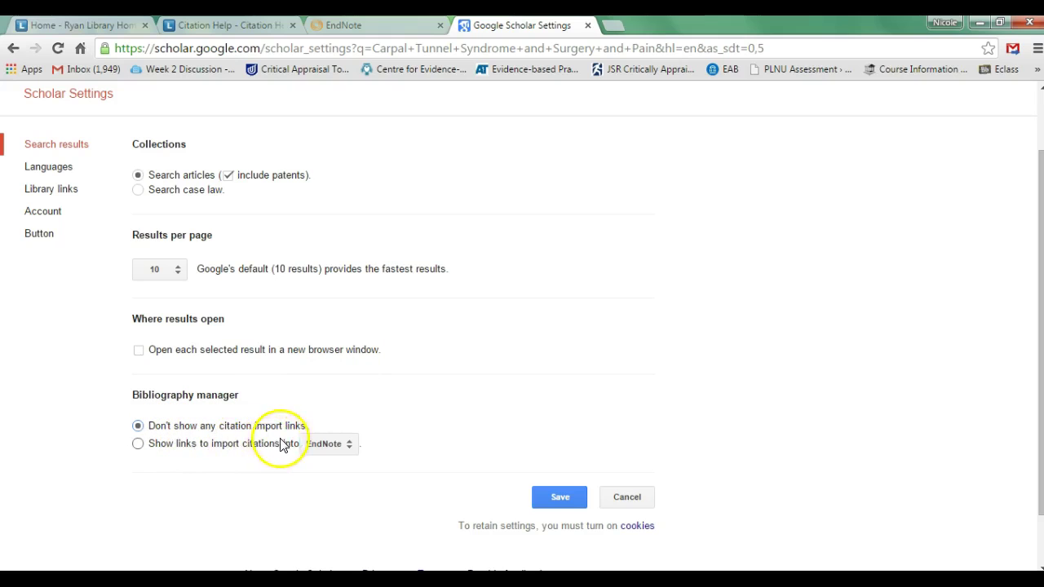
{"action": "left_click", "coordinate": [137, 447]}
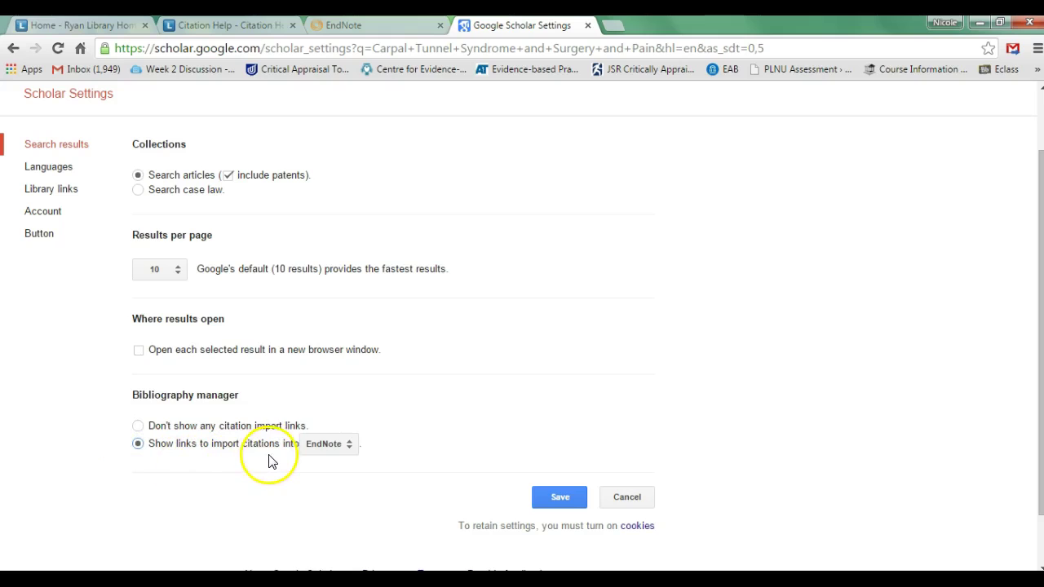
{"action": "left_click", "coordinate": [344, 448]}
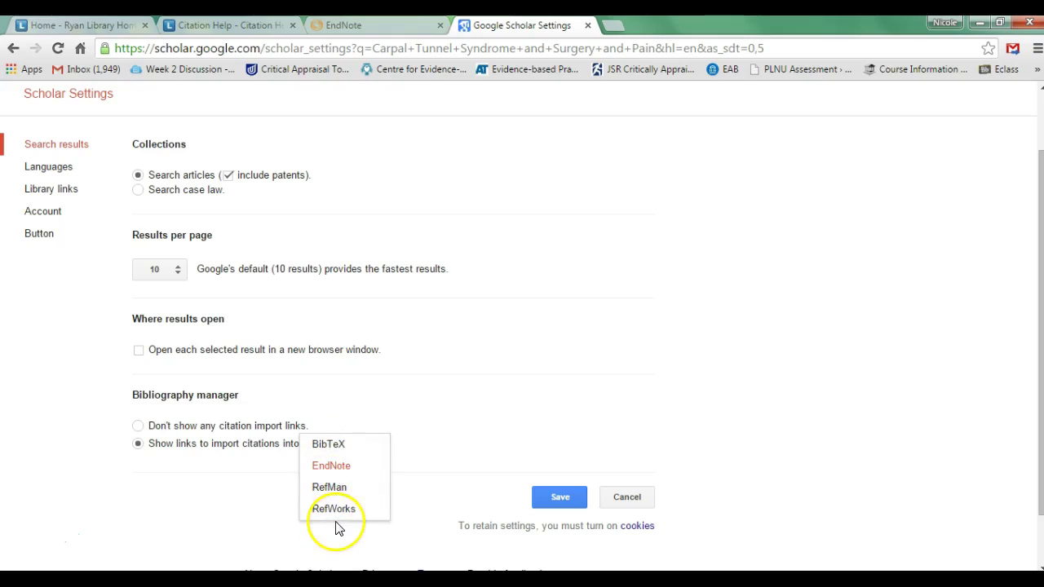
{"action": "left_click", "coordinate": [349, 473]}
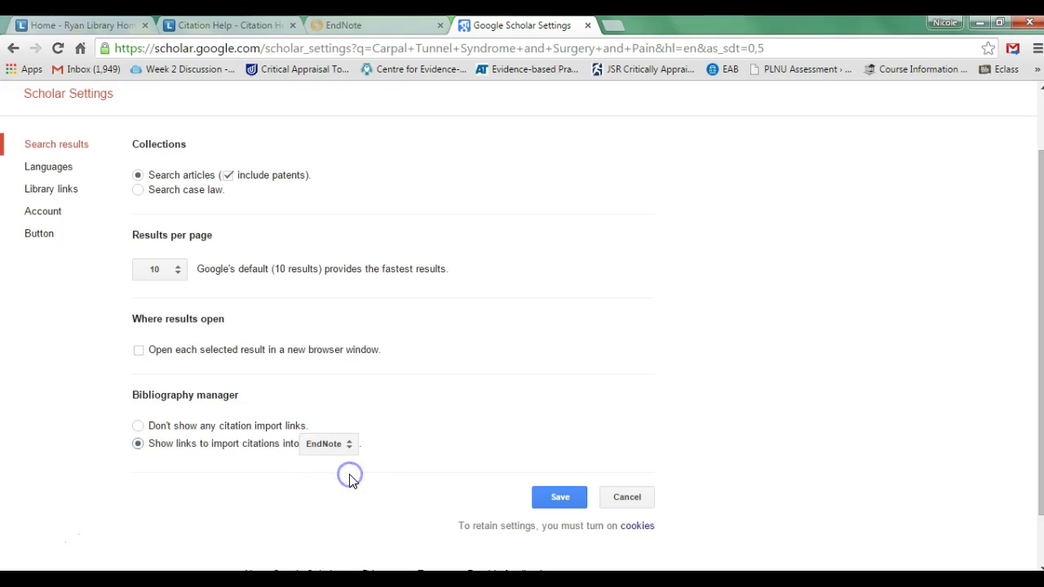
{"action": "left_click", "coordinate": [553, 499]}
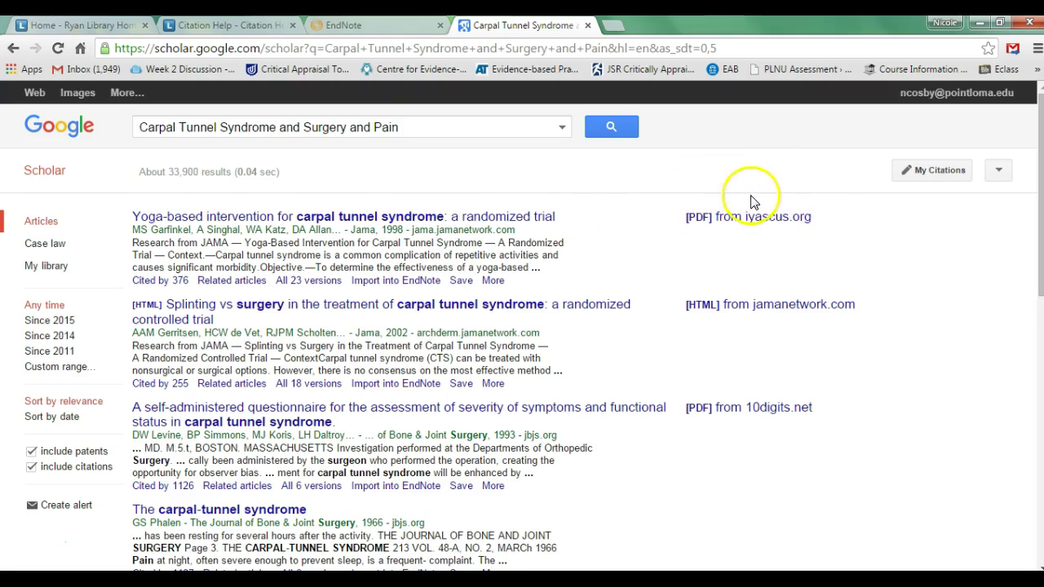
{"action": "left_click", "coordinate": [393, 289]}
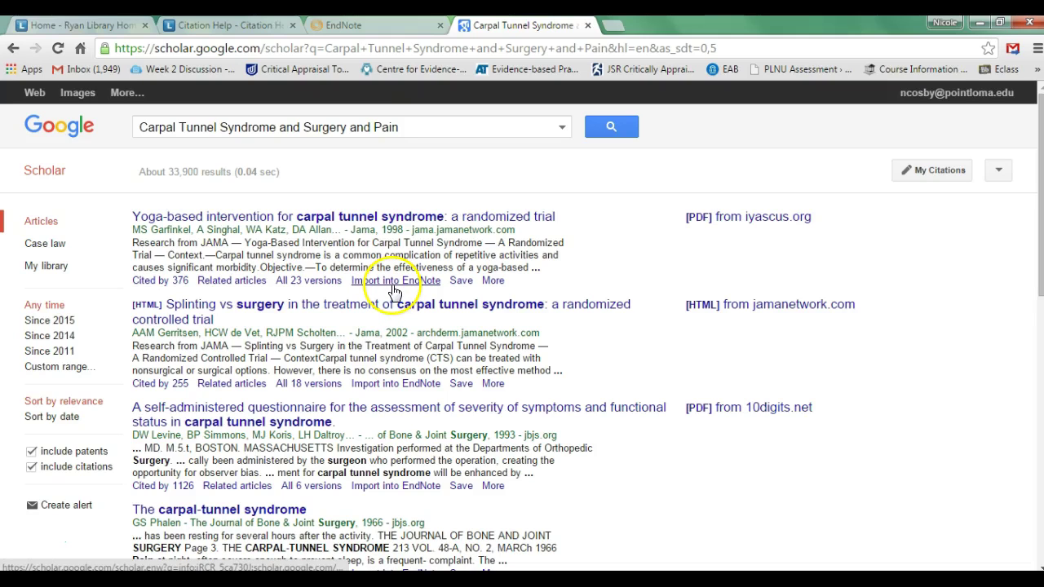
Download the yoga-based trial citation as scholar (1).enw and return to EndNote basic
{"action": "left_click", "coordinate": [393, 290]}
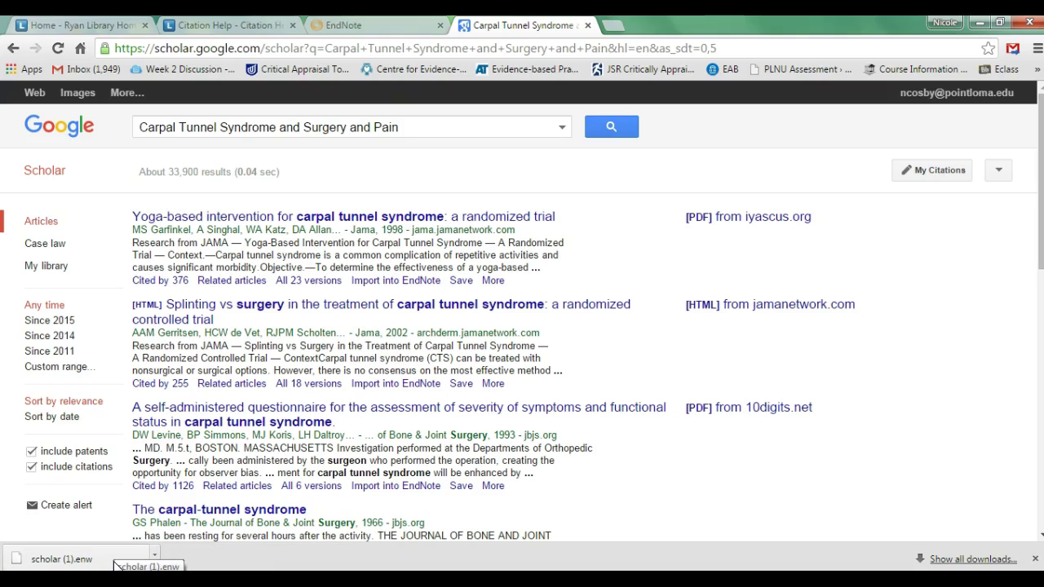
{"action": "left_click", "coordinate": [154, 560]}
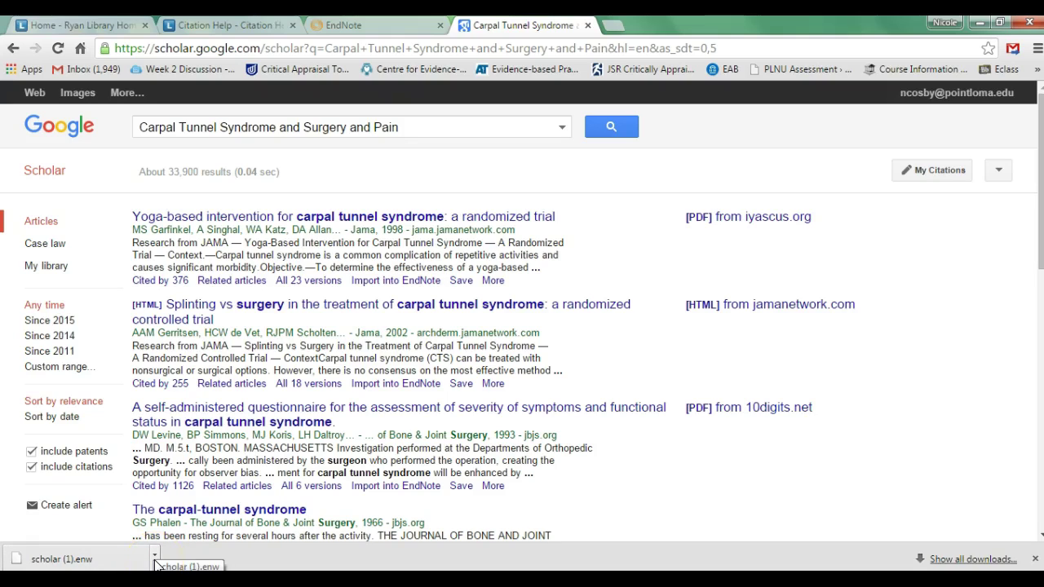
{"action": "left_click", "coordinate": [154, 562]}
{"action": "left_click", "coordinate": [375, 27]}
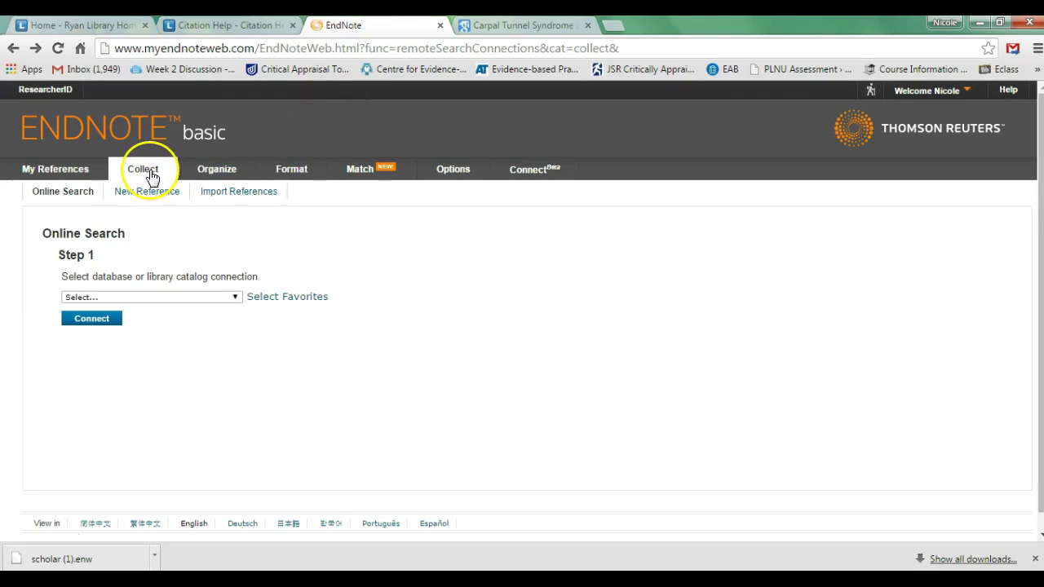
Choose scholar (1).enw as the file on the Import References page
{"action": "left_click", "coordinate": [233, 194]}
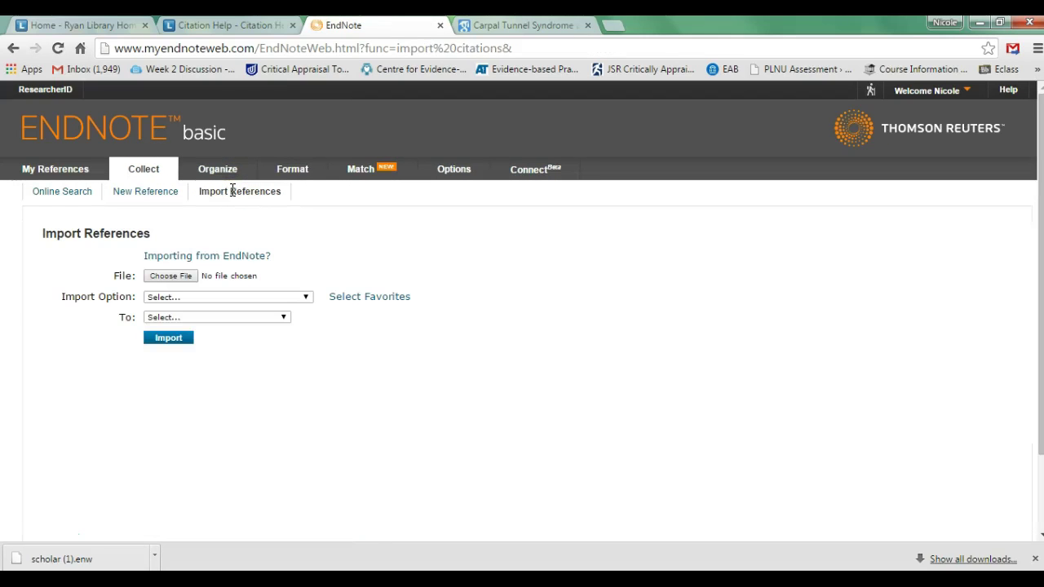
{"action": "left_click", "coordinate": [186, 278]}
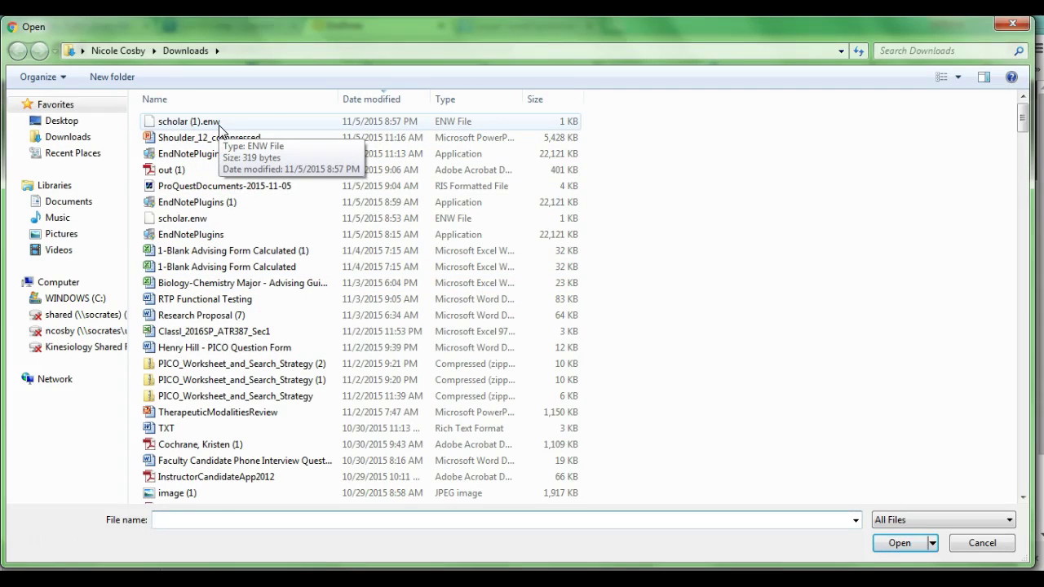
{"action": "left_click", "coordinate": [218, 125]}
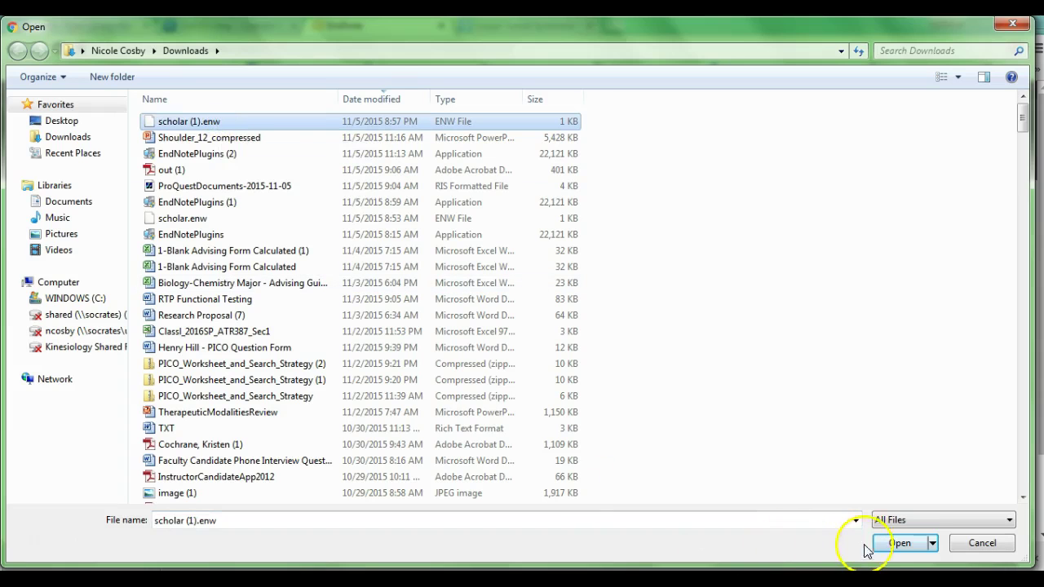
{"action": "left_click", "coordinate": [897, 546]}
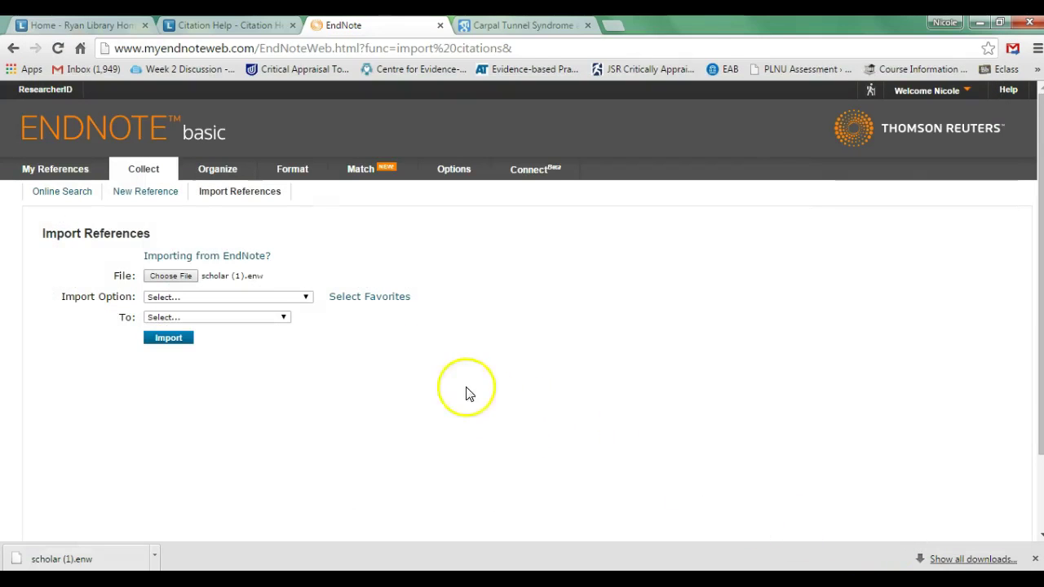
Set the import option to EndNote Import
{"action": "left_click", "coordinate": [314, 299]}
{"action": "left_click_drag", "start_coordinate": [309, 326], "coordinate": [310, 328]}
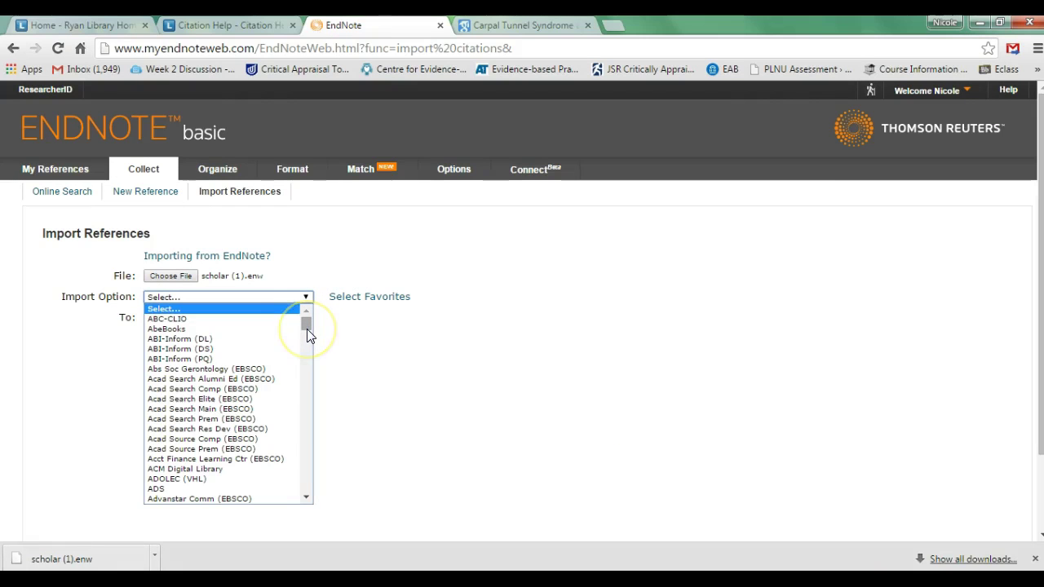
{"action": "left_click", "coordinate": [109, 299]}
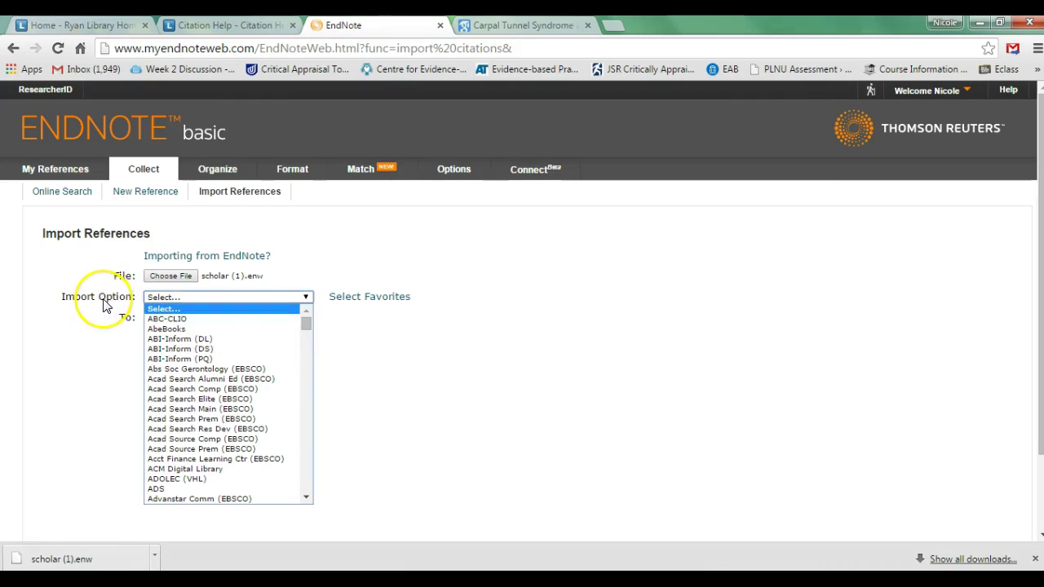
{"action": "left_click_drag", "start_coordinate": [303, 323], "coordinate": [308, 340]}
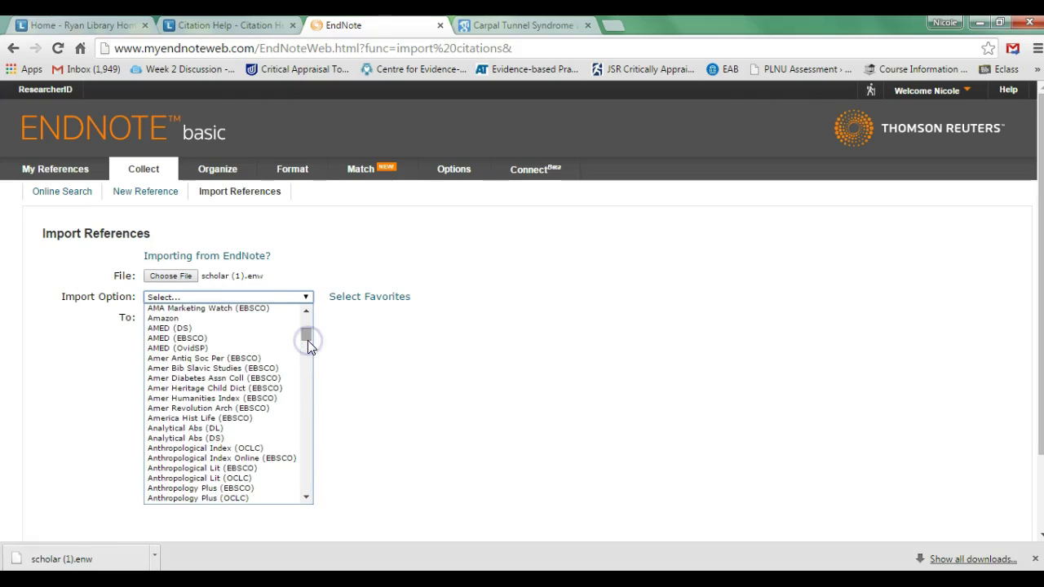
{"action": "key", "text": "e"}
{"action": "scroll", "coordinate": [306, 483], "scroll_direction": "down", "scroll_amount": 3}
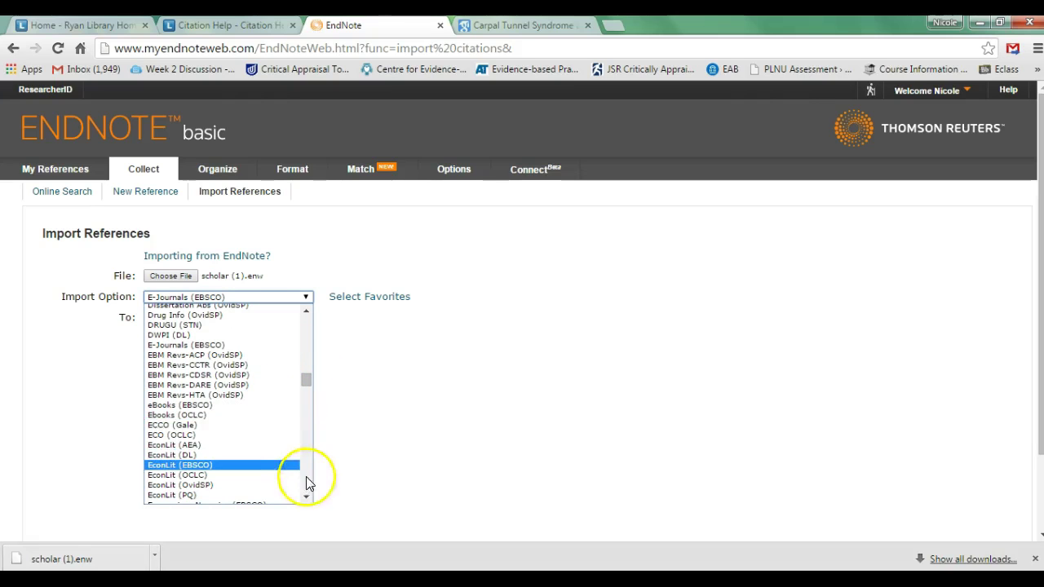
{"action": "left_click", "coordinate": [307, 497]}
{"action": "left_click", "coordinate": [308, 498]}
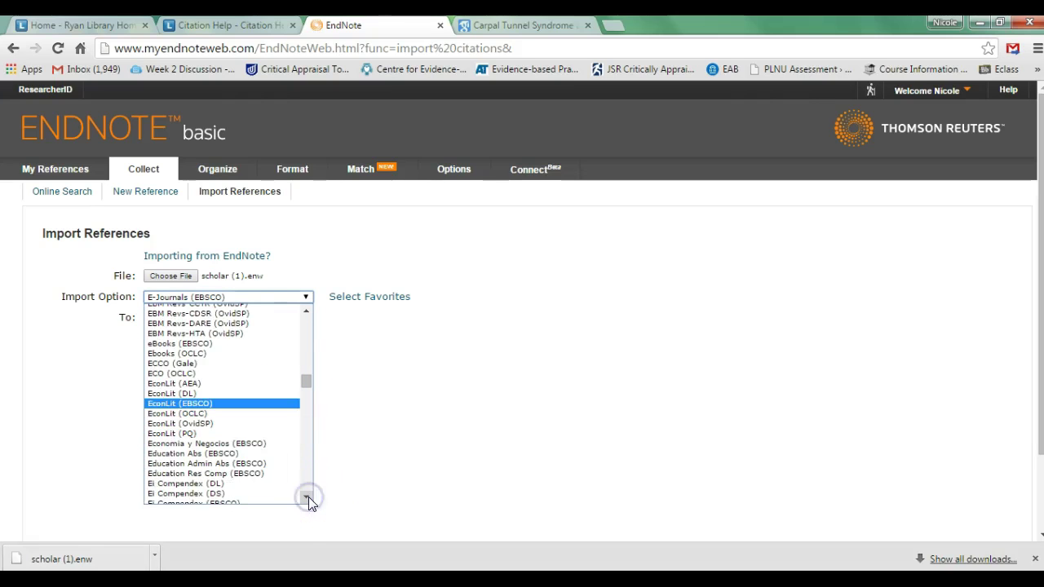
{"action": "scroll", "coordinate": [244, 436], "scroll_direction": "down", "scroll_amount": 5}
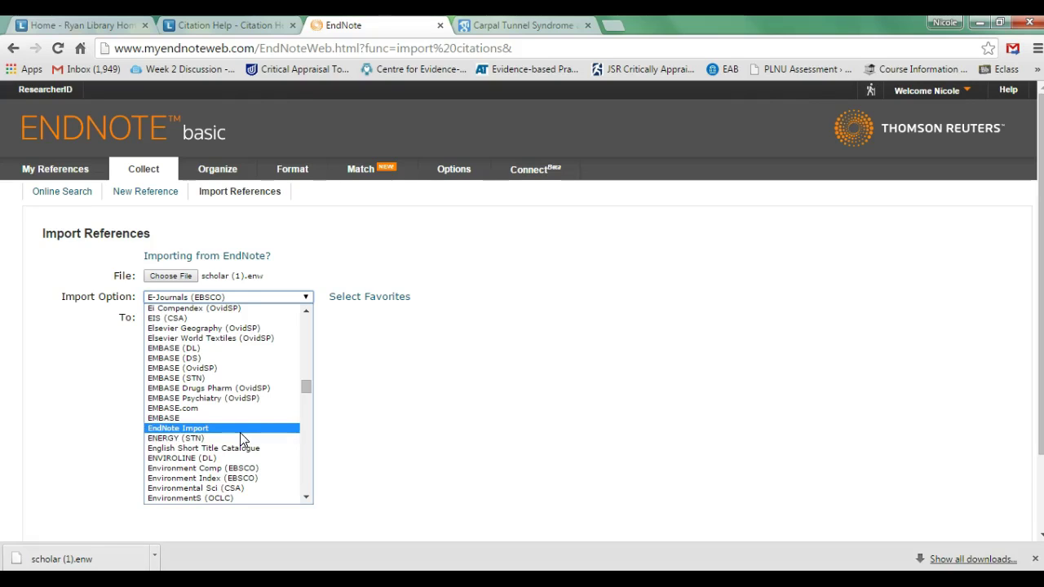
{"action": "left_click", "coordinate": [240, 431]}
Import the citation into the Carpal Tunnel Synrdome Paper group and view the group
{"action": "left_click", "coordinate": [282, 319]}
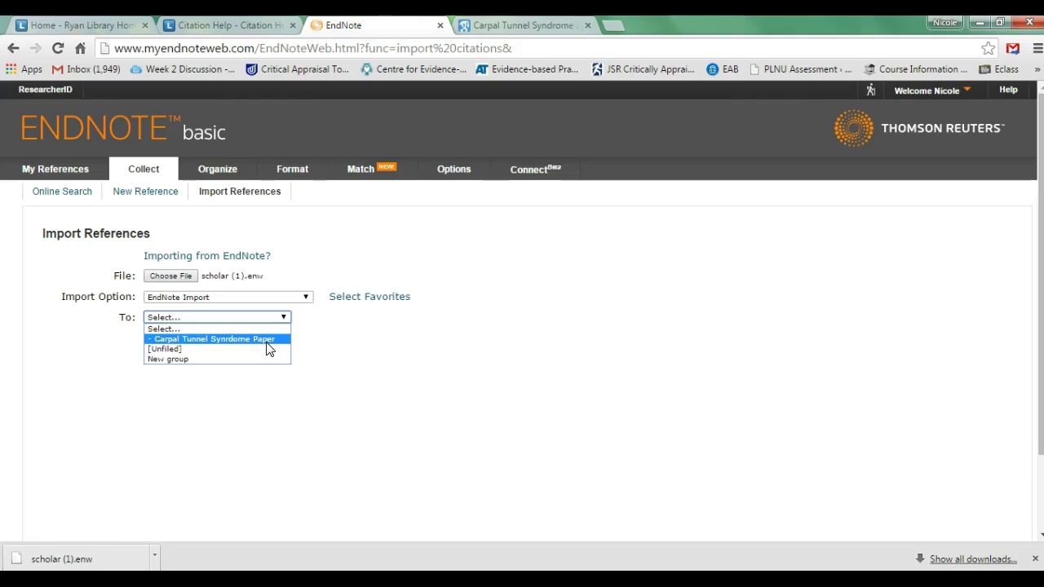
{"action": "left_click", "coordinate": [267, 341]}
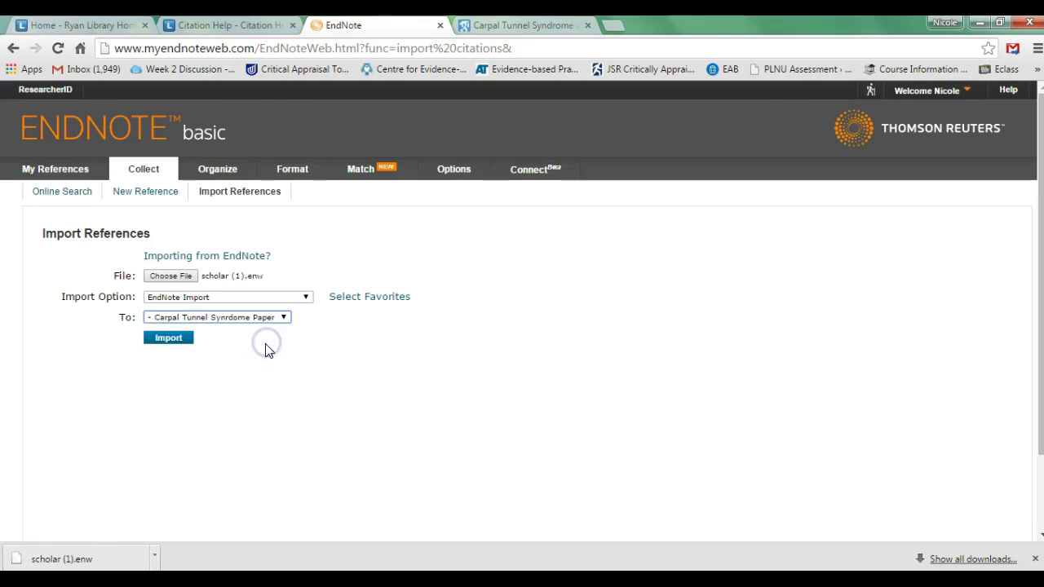
{"action": "left_click", "coordinate": [181, 342]}
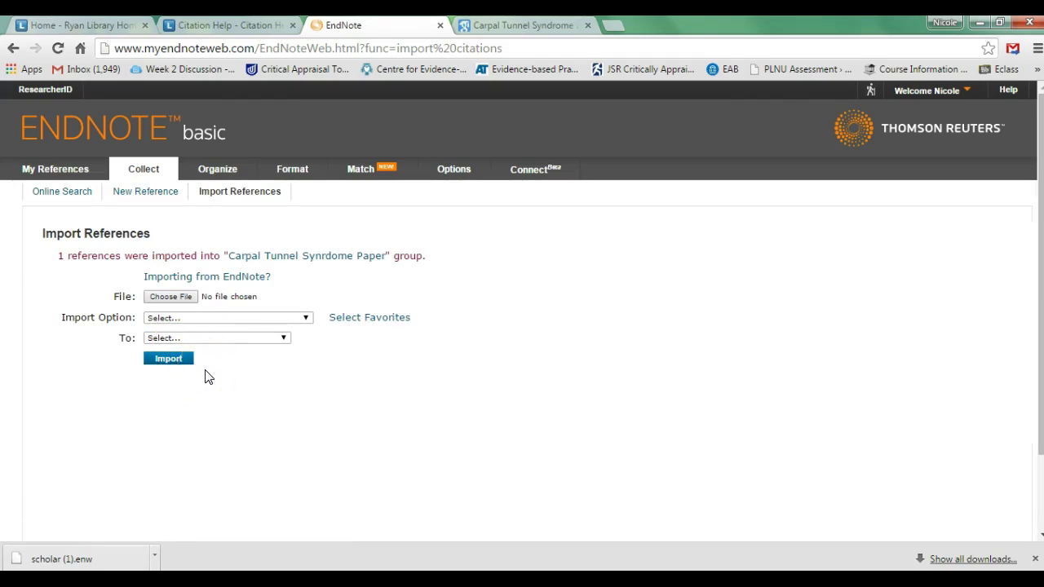
{"action": "left_click", "coordinate": [263, 258]}
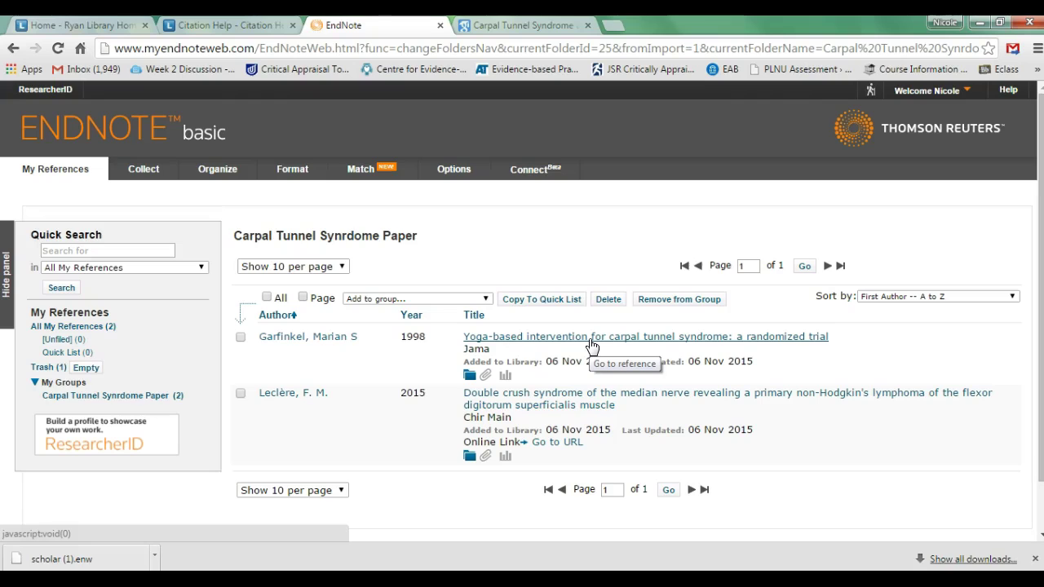
Review the yoga-based intervention reference's Attachments, then go back to the Google Scholar results
{"action": "left_click", "coordinate": [590, 341]}
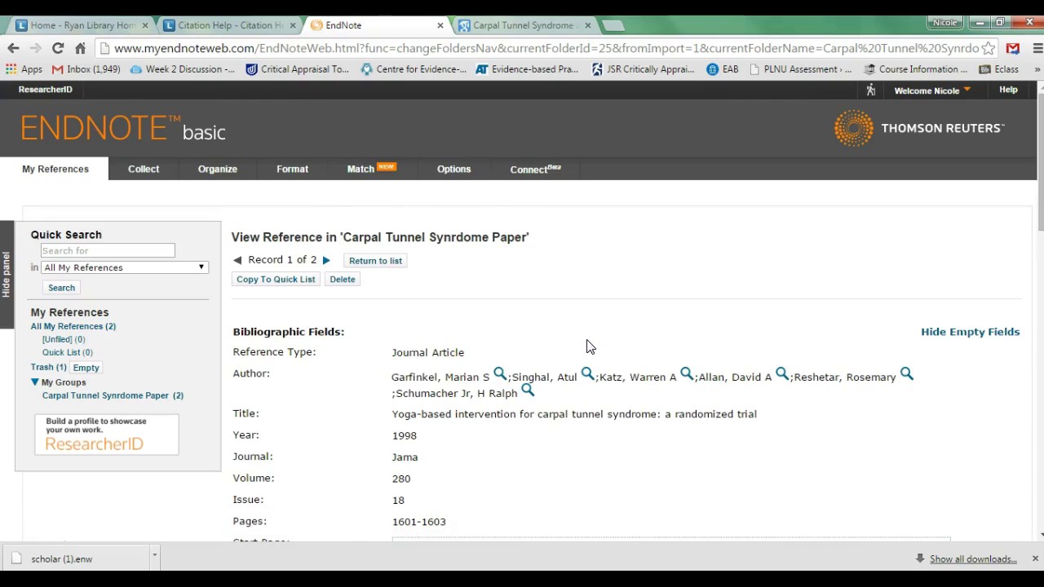
{"action": "scroll", "coordinate": [590, 347], "scroll_direction": "down", "scroll_amount": 4}
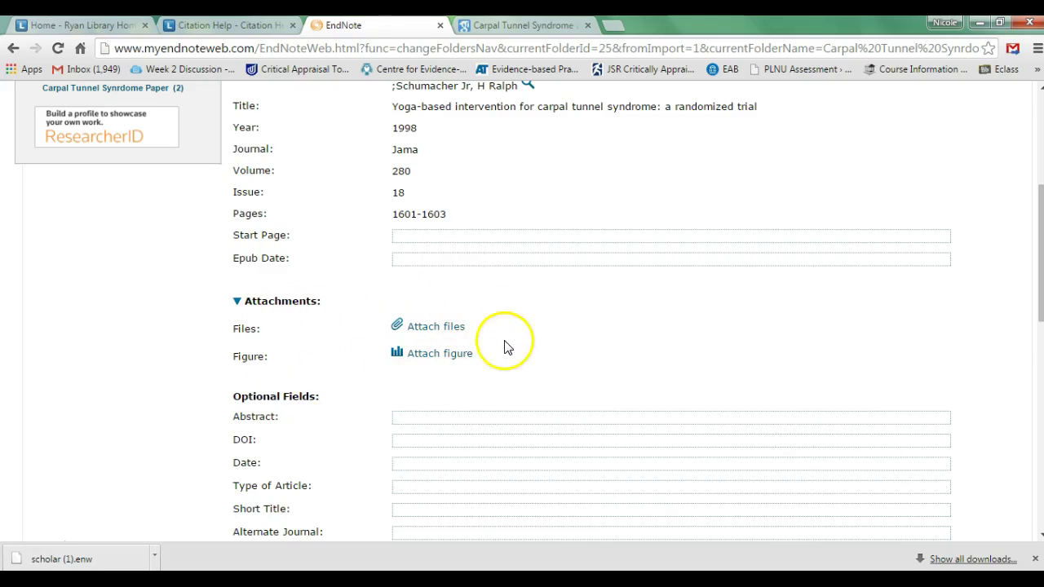
{"action": "left_click", "coordinate": [528, 26]}
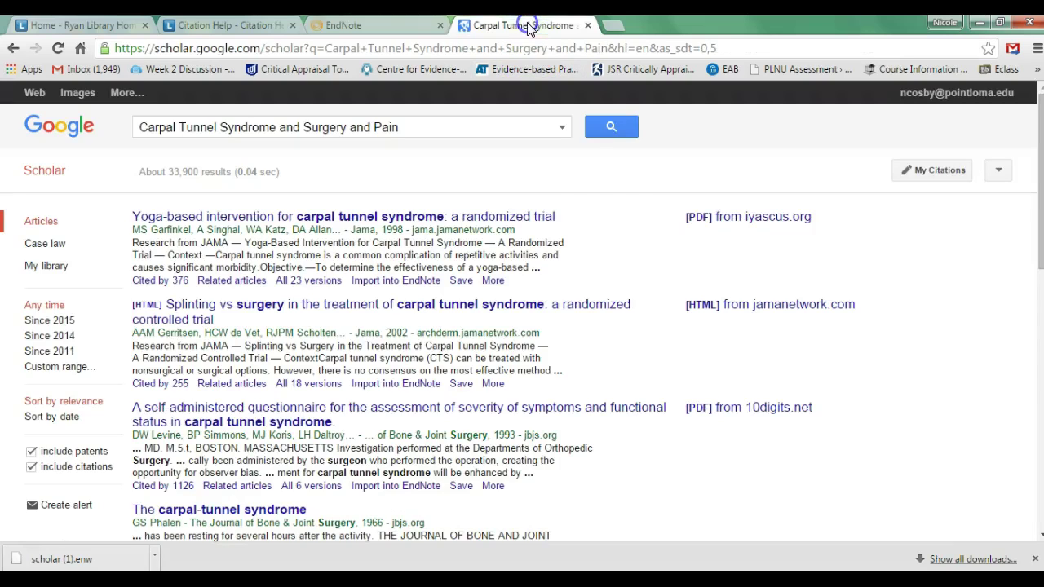
Save the yoga trial's iyascus.org PDF to the Desktop and return to the EndNote record
{"action": "left_click", "coordinate": [719, 226]}
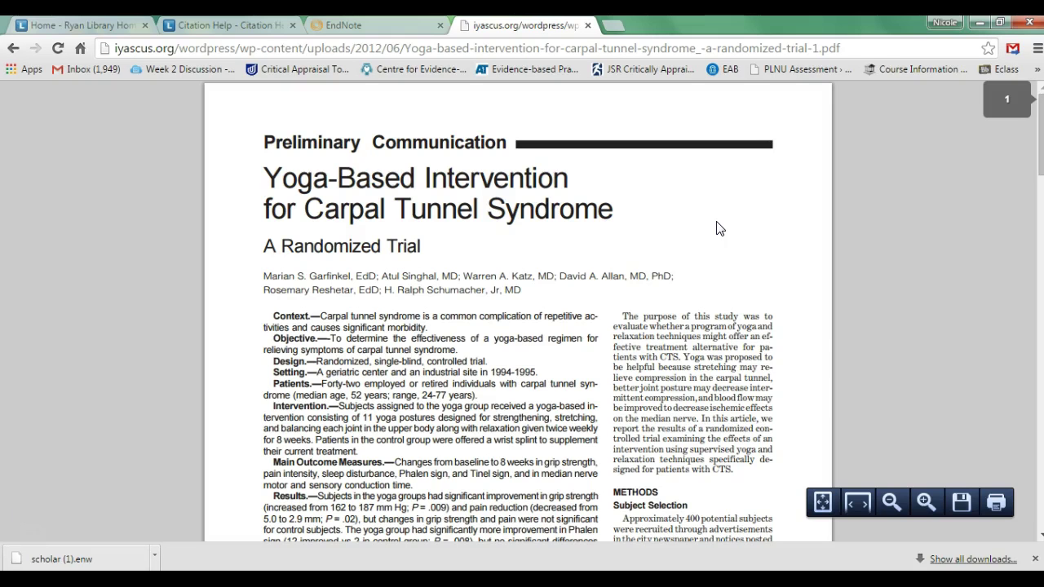
{"action": "left_click", "coordinate": [961, 502]}
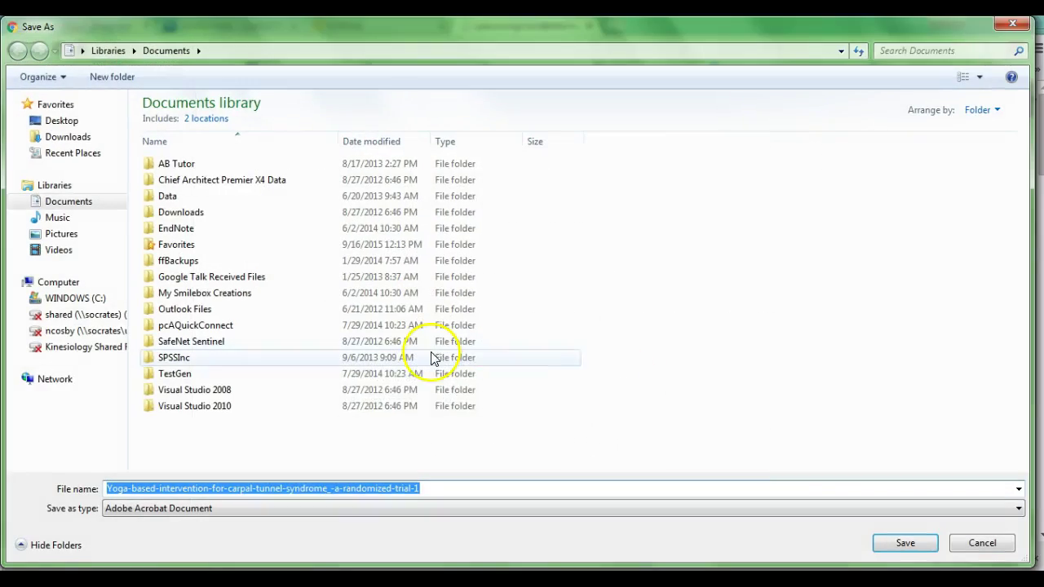
{"action": "left_click", "coordinate": [65, 121]}
{"action": "left_click", "coordinate": [915, 545]}
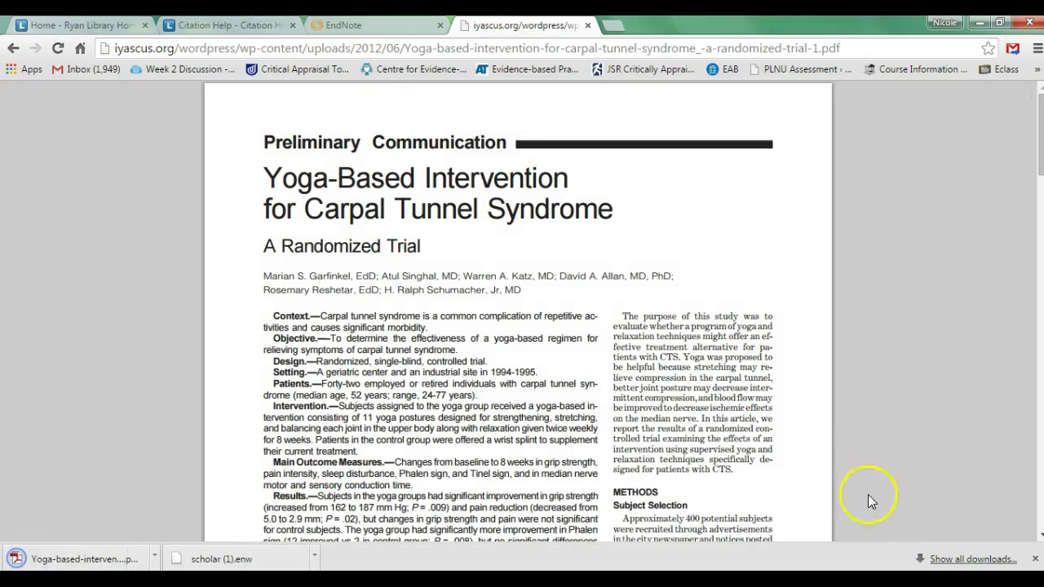
{"action": "left_click", "coordinate": [370, 24]}
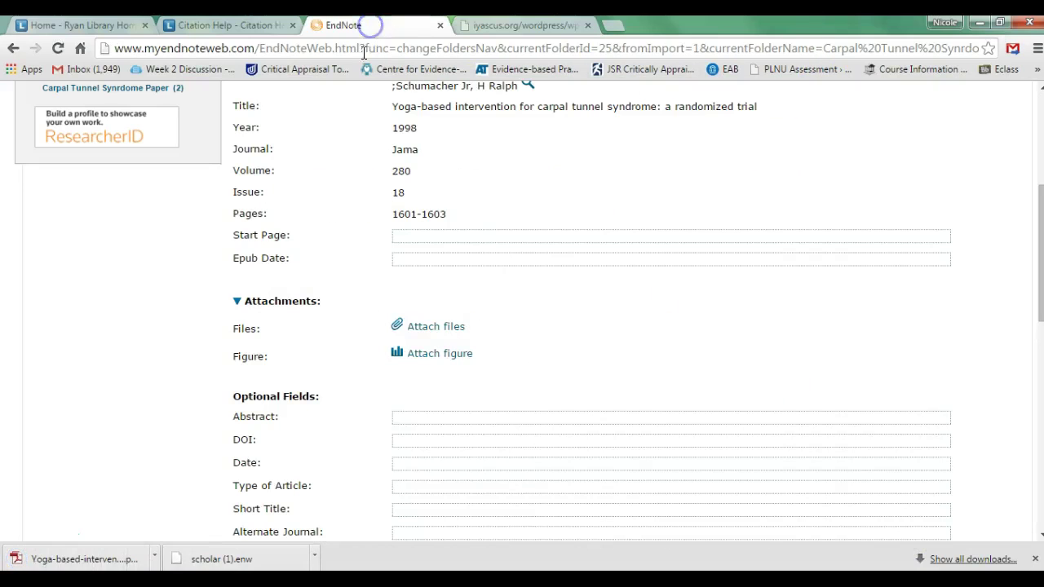
Upload the Desktop yoga-based PDF as an attachment to the 1998 yoga carpal tunnel reference
{"action": "left_click", "coordinate": [432, 330]}
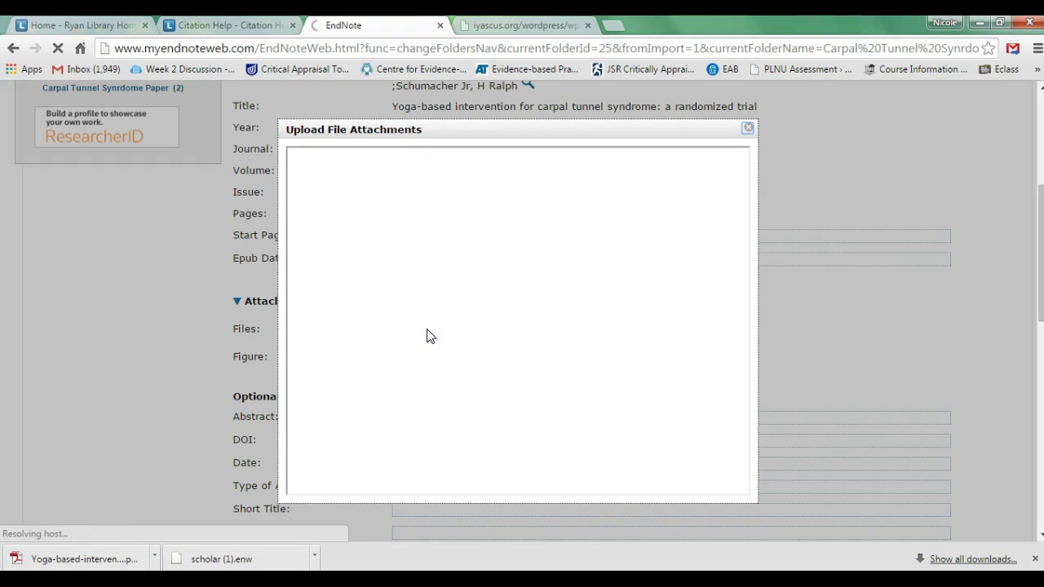
{"action": "left_click", "coordinate": [378, 236]}
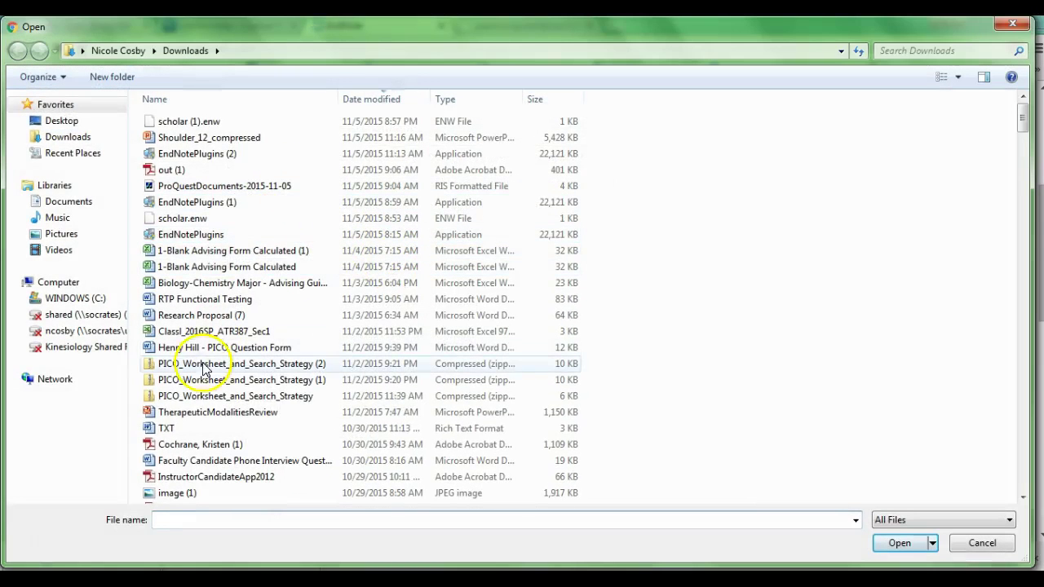
{"action": "left_click", "coordinate": [75, 124]}
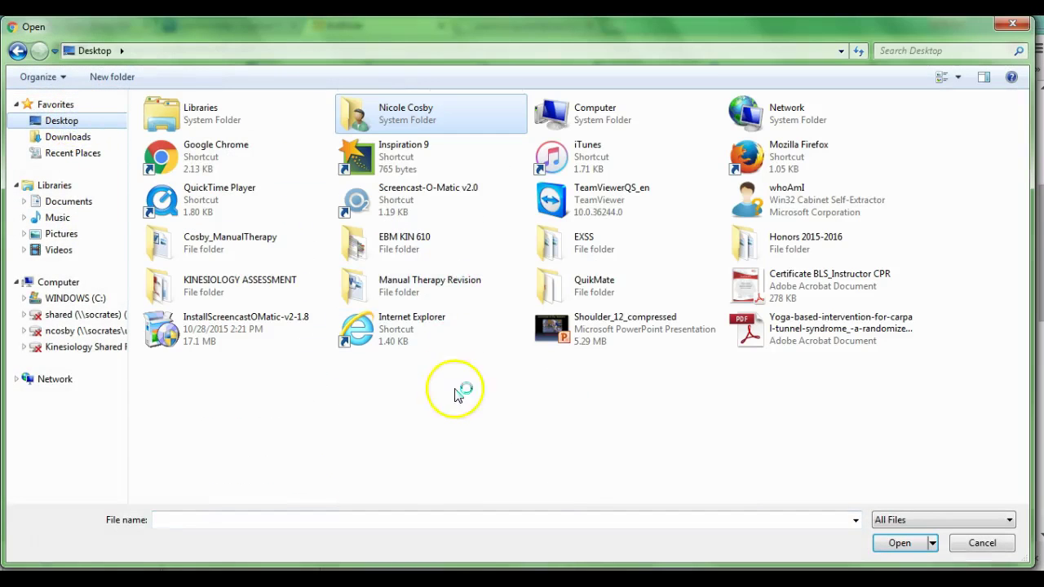
{"action": "left_click", "coordinate": [788, 332]}
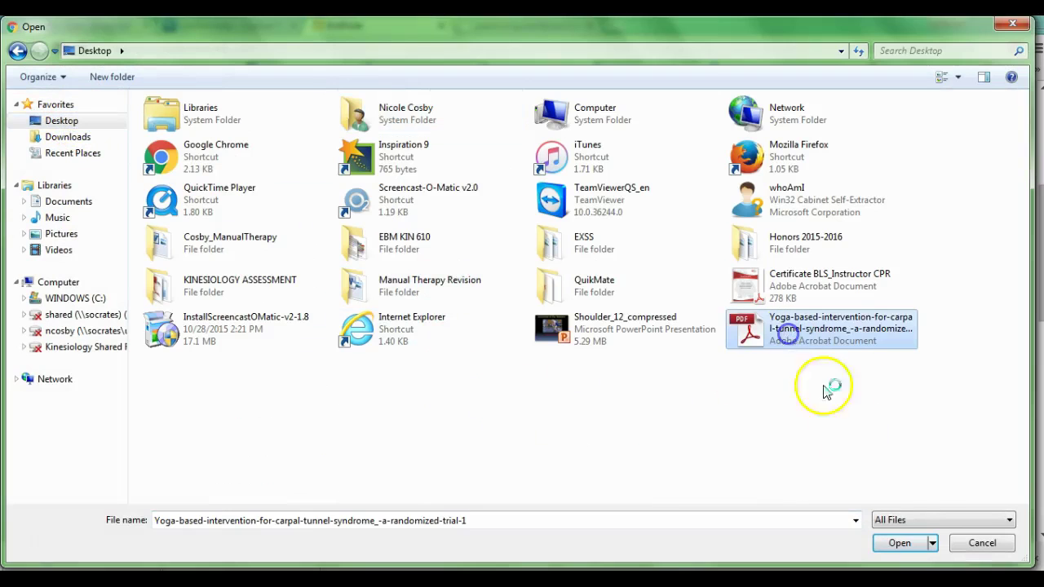
{"action": "left_click", "coordinate": [900, 543]}
{"action": "left_click", "coordinate": [746, 419]}
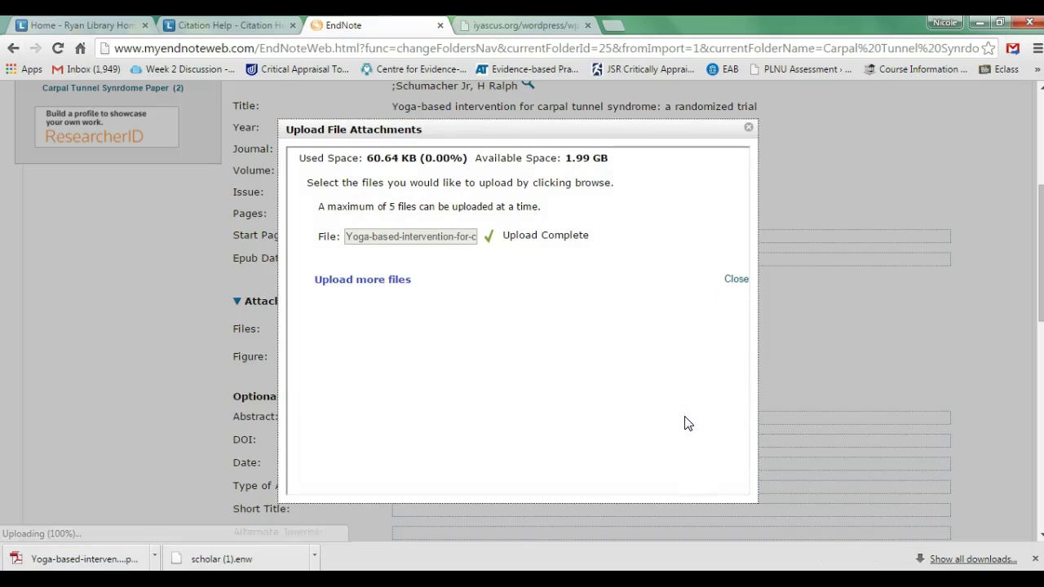
{"action": "left_click", "coordinate": [736, 278]}
{"action": "scroll", "coordinate": [726, 350], "scroll_direction": "down", "scroll_amount": 3}
{"action": "scroll", "coordinate": [723, 345], "scroll_direction": "up", "scroll_amount": 5}
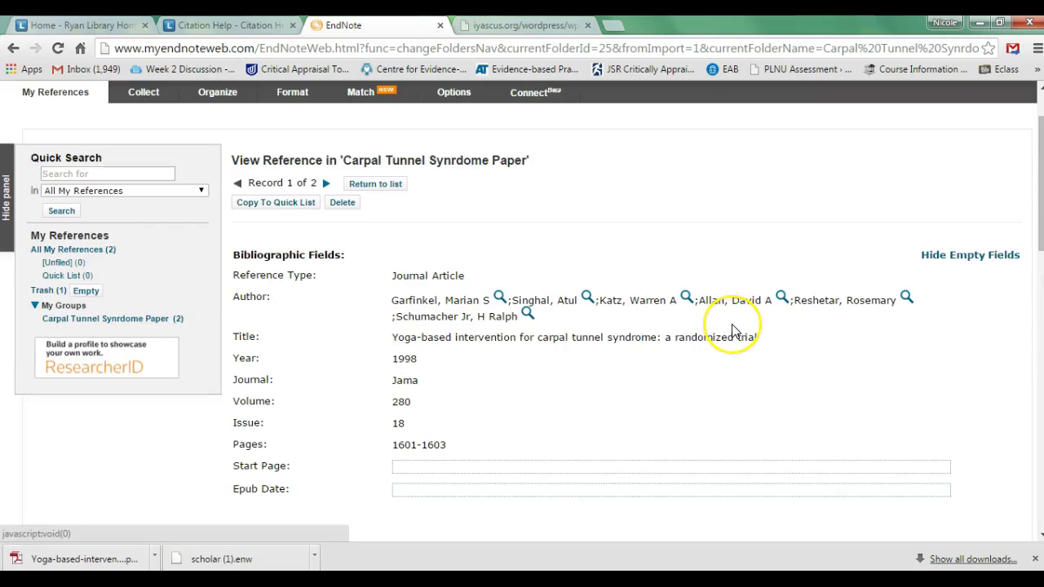
Download the attached Yoga-based PDF from the reference's Attachments and open the download
{"action": "scroll", "coordinate": [731, 326], "scroll_direction": "down", "scroll_amount": 2}
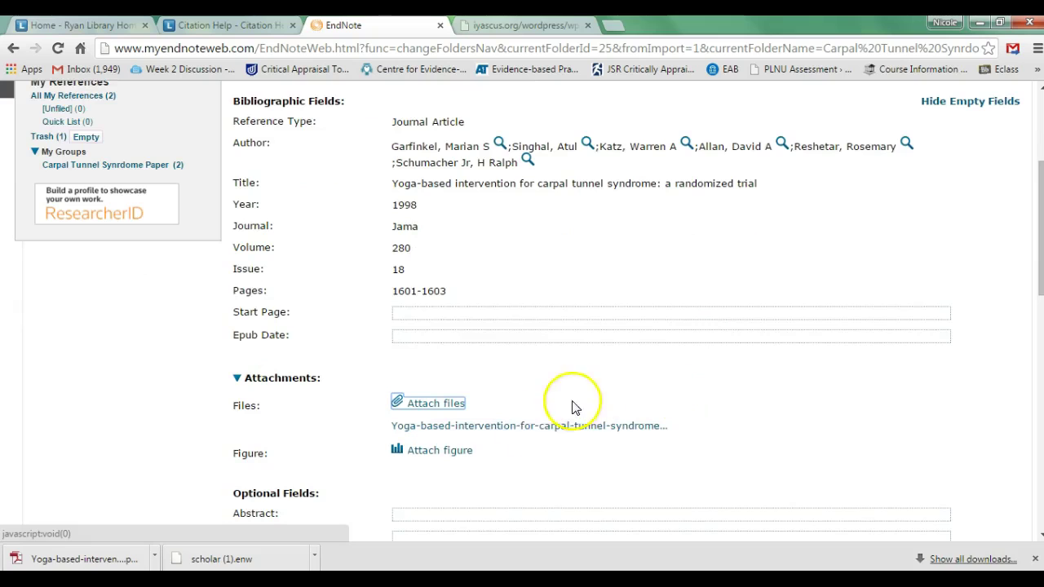
{"action": "mouse_move", "coordinate": [707, 433]}
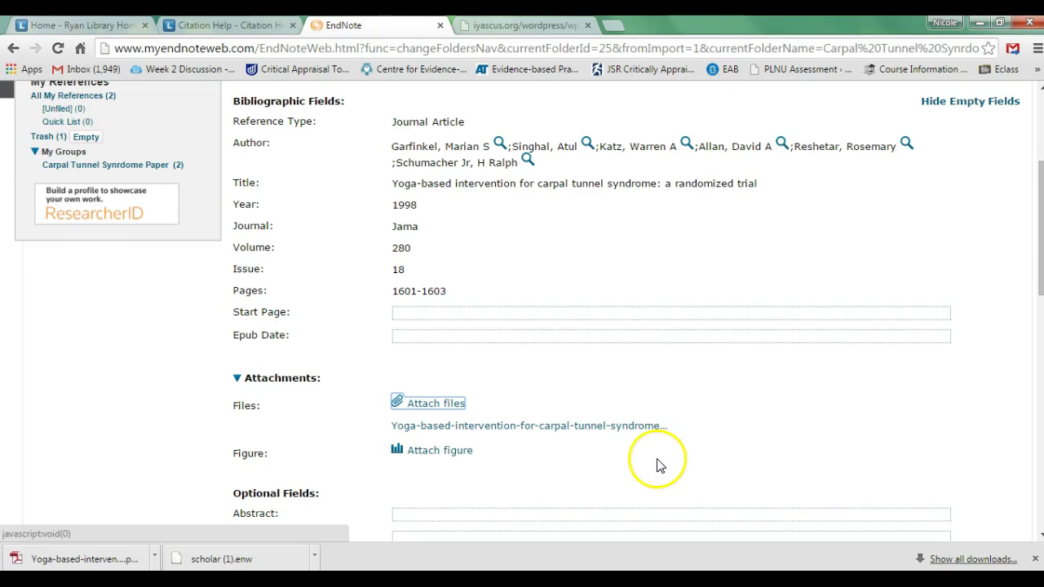
{"action": "scroll", "coordinate": [644, 456], "scroll_direction": "up", "scroll_amount": 1}
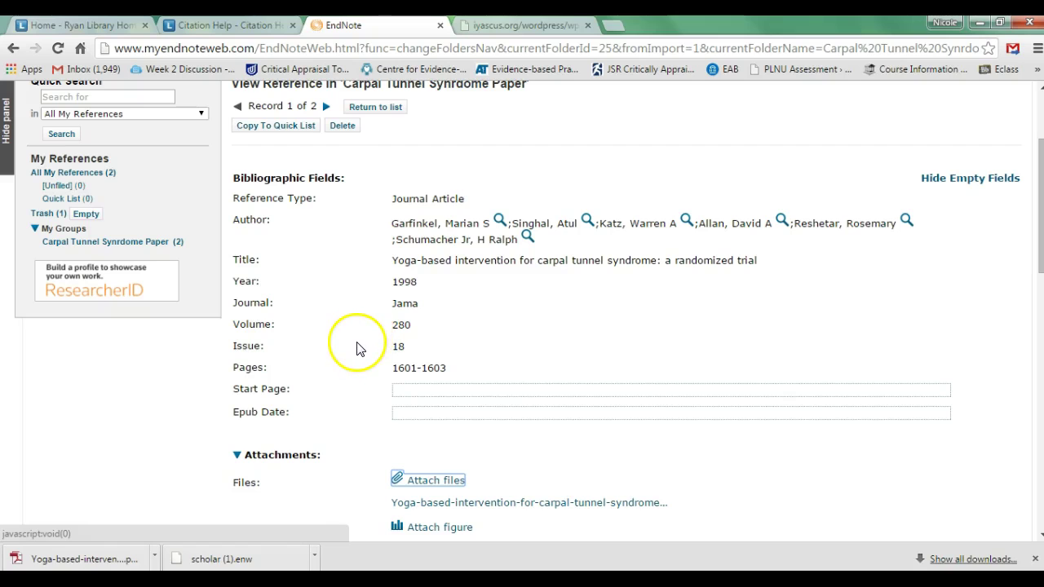
{"action": "scroll", "coordinate": [361, 339], "scroll_direction": "down", "scroll_amount": 1}
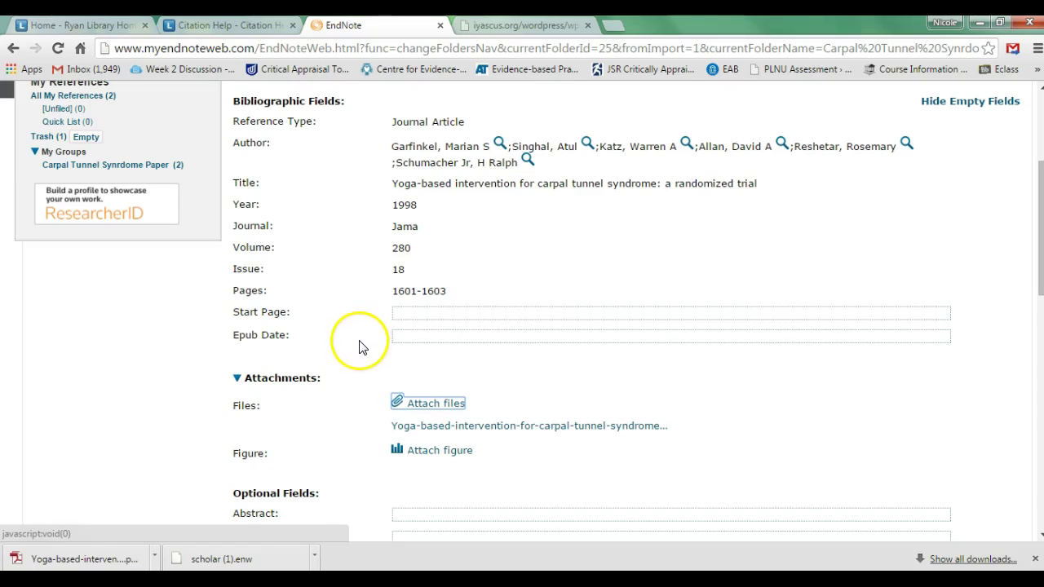
{"action": "left_click", "coordinate": [466, 428]}
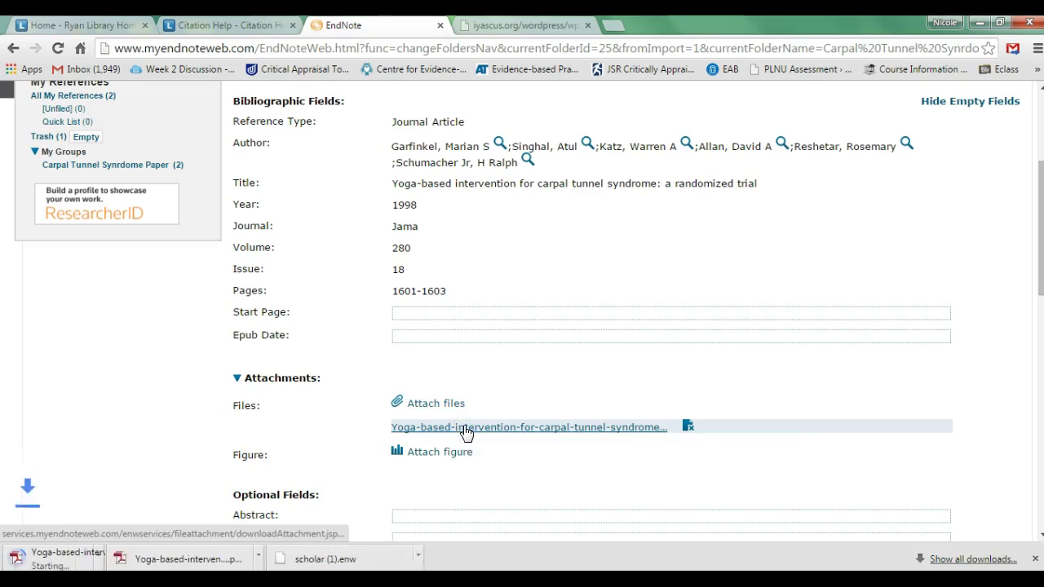
{"action": "left_click", "coordinate": [89, 562]}
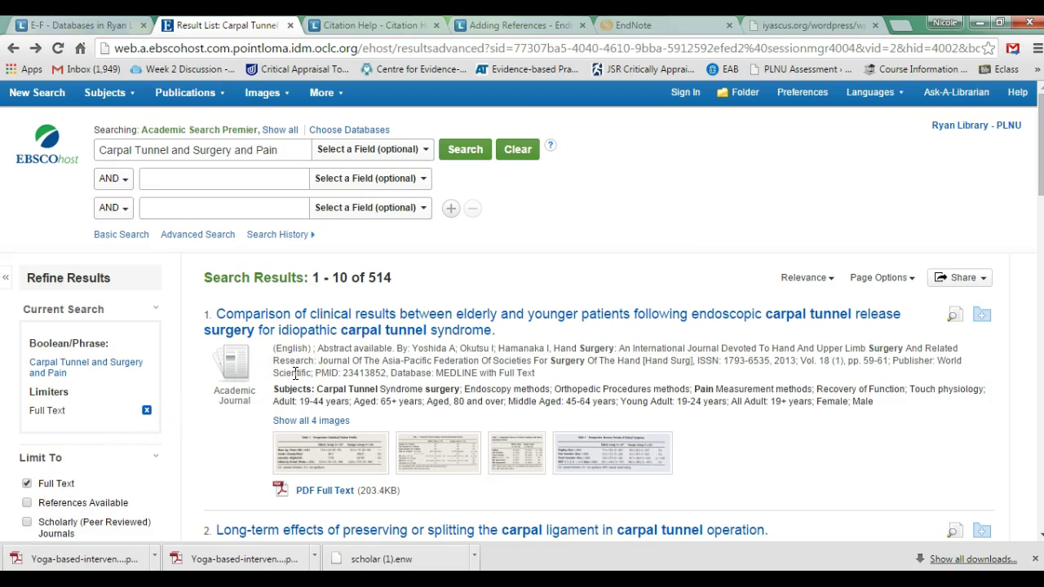
Direct-export the first result, the 2013 endoscopic release comparison, to EndNote Web
{"action": "left_click", "coordinate": [336, 330]}
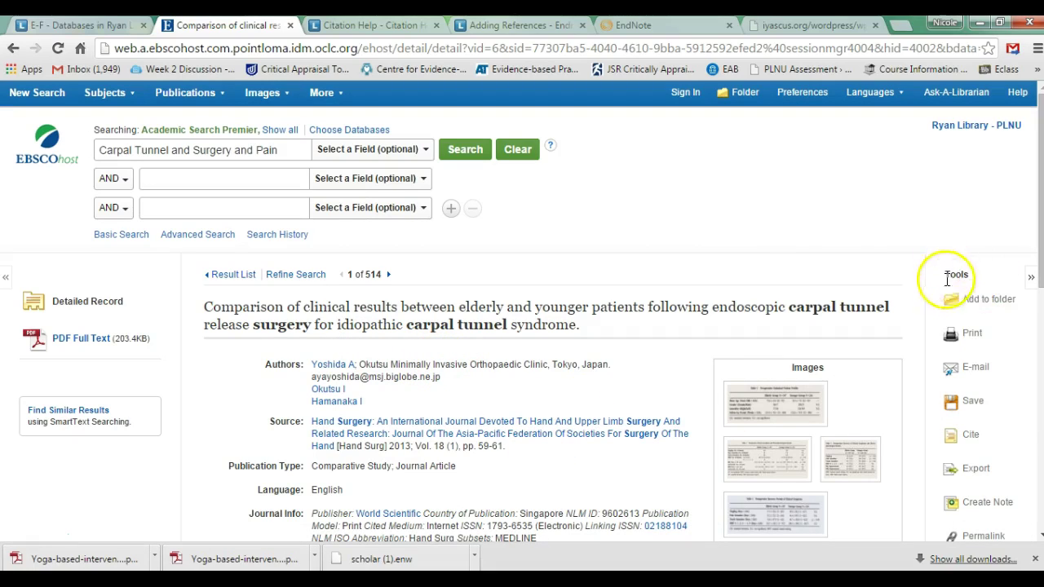
{"action": "scroll", "coordinate": [922, 394], "scroll_direction": "down", "scroll_amount": 1}
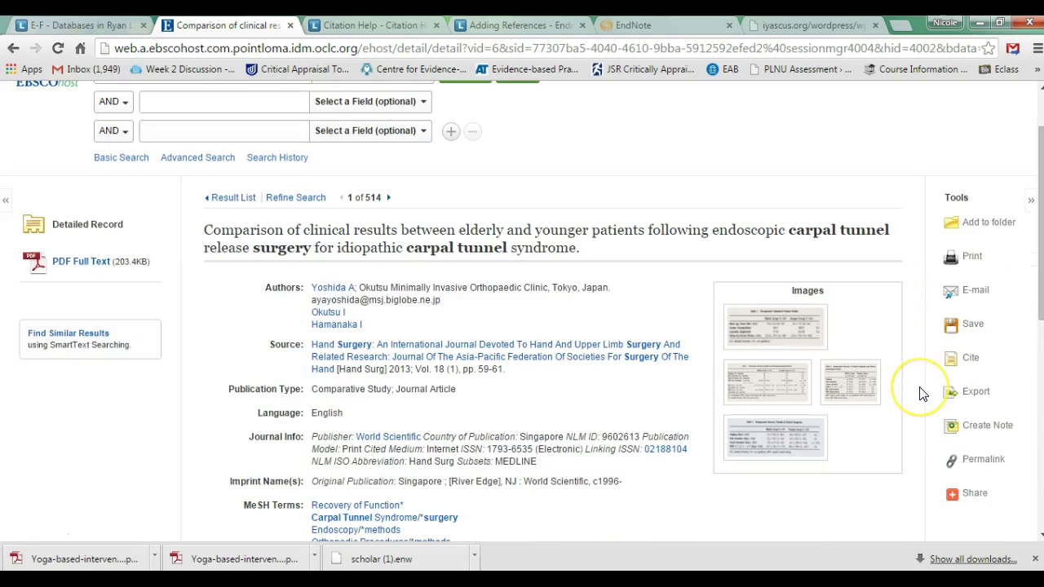
{"action": "left_click", "coordinate": [966, 396]}
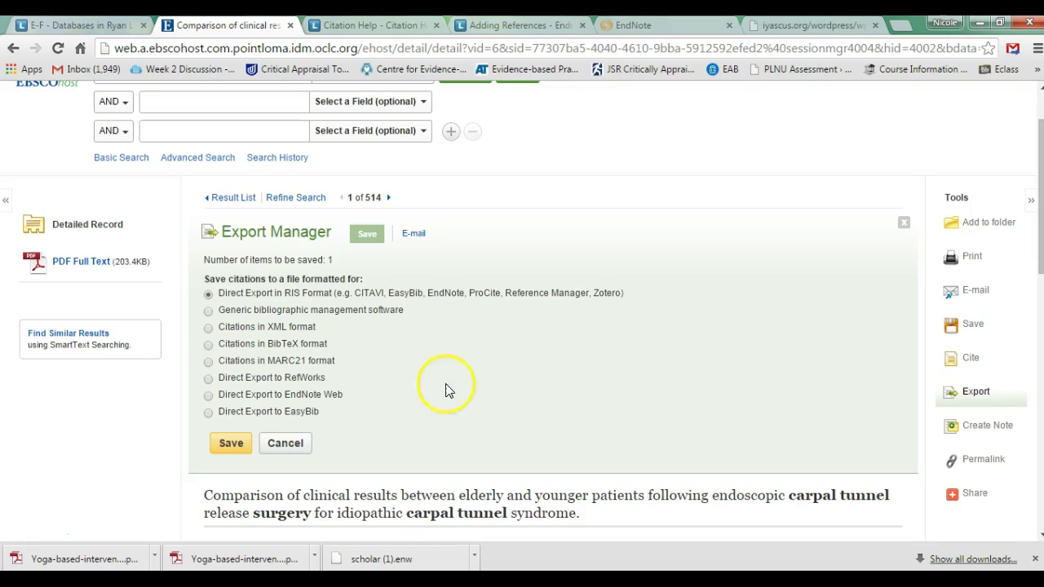
{"action": "left_click", "coordinate": [208, 396]}
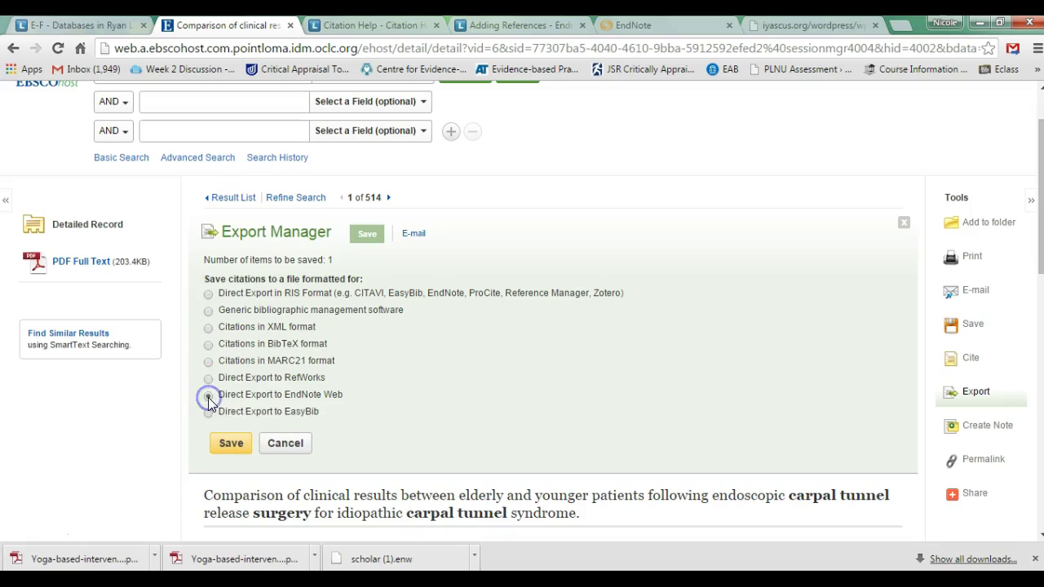
{"action": "left_click", "coordinate": [227, 451]}
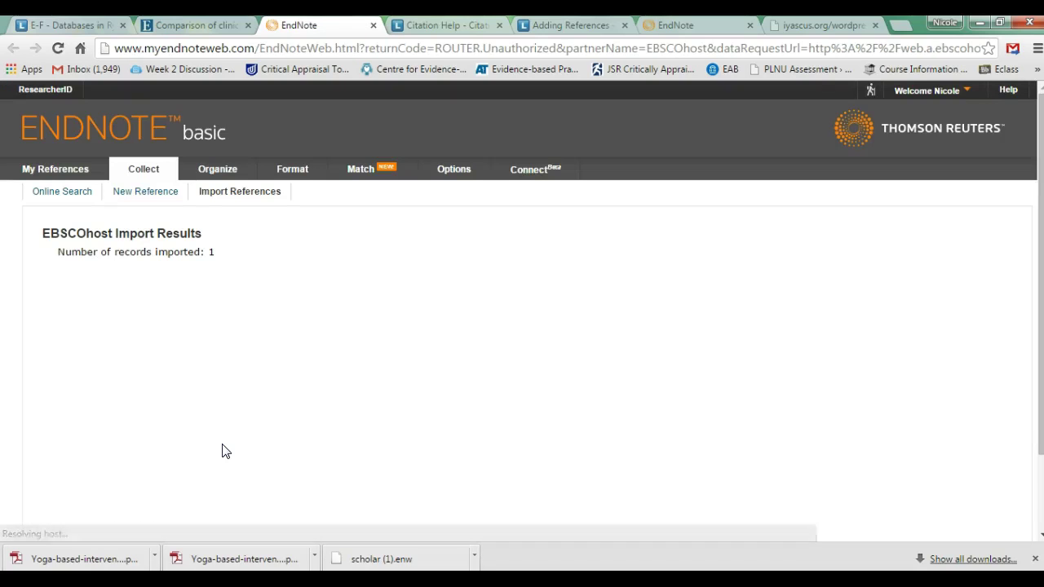
Move the Unfiled Yoshida 2013 reference into the Carpal Tunnel Synrdome Paper group
{"action": "left_click", "coordinate": [182, 323]}
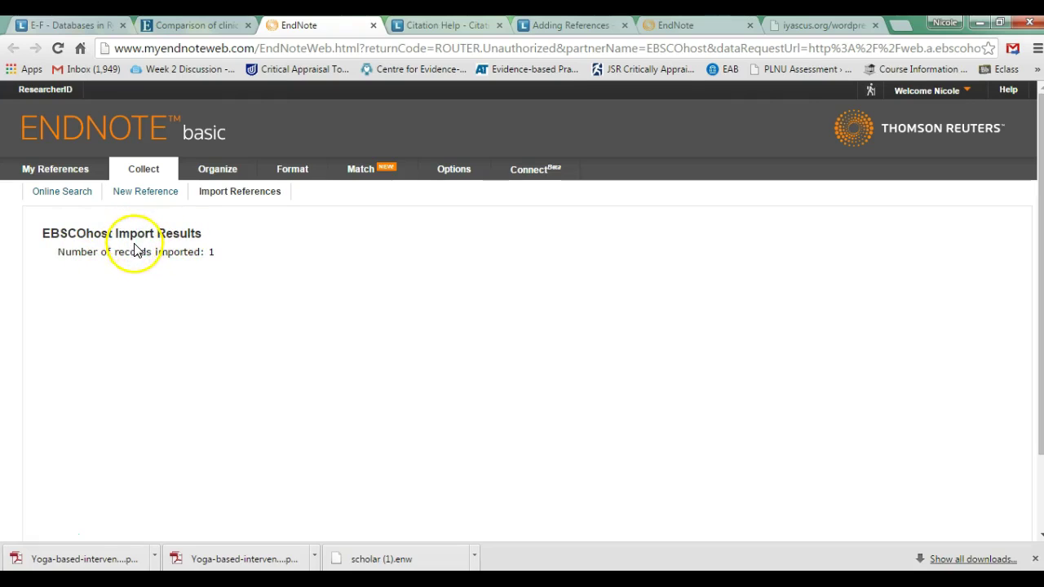
{"action": "left_click", "coordinate": [63, 168]}
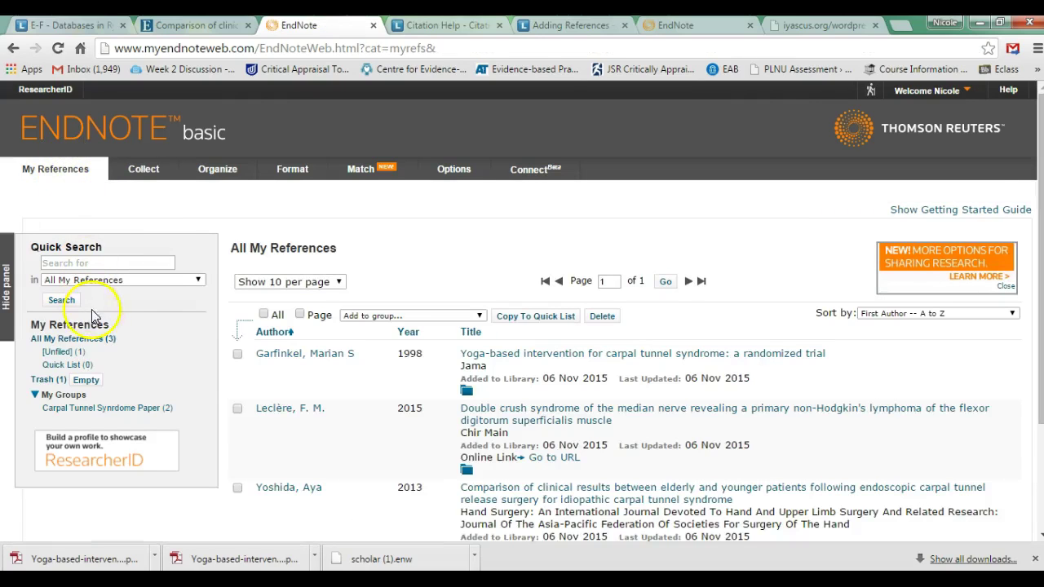
{"action": "left_click", "coordinate": [64, 352]}
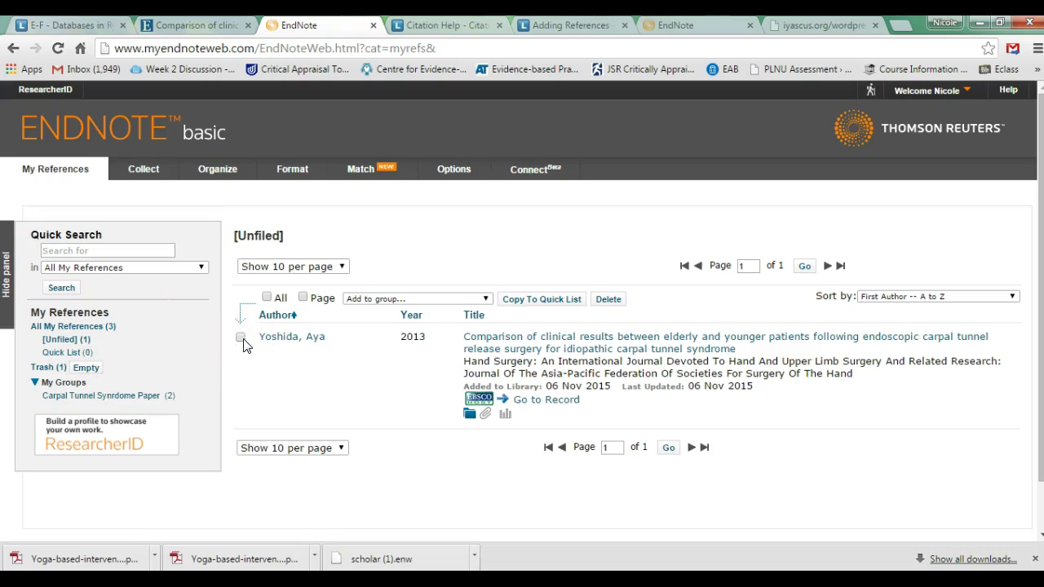
{"action": "left_click", "coordinate": [486, 299]}
{"action": "left_click", "coordinate": [465, 322]}
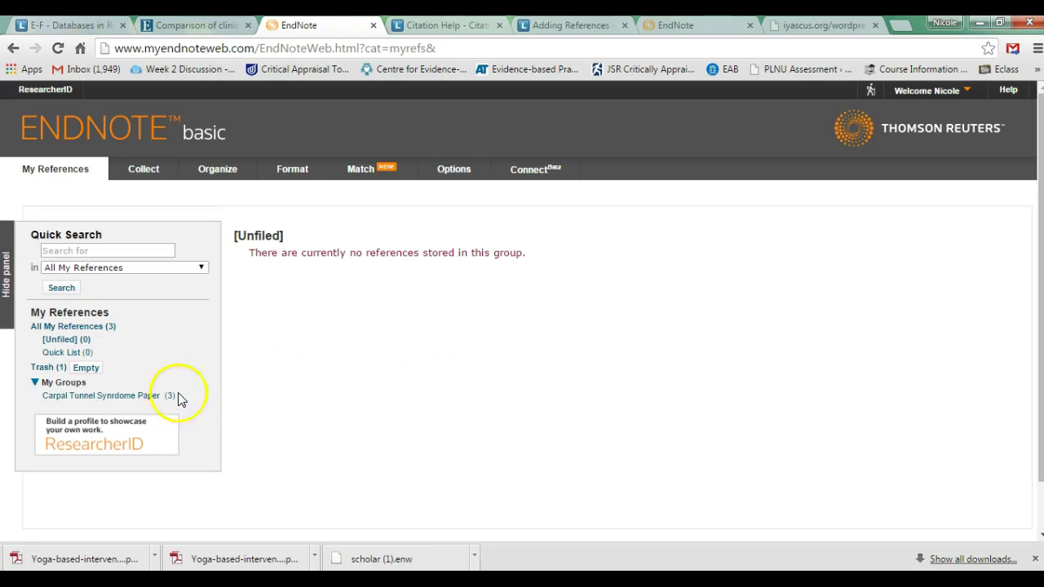
{"action": "left_click", "coordinate": [146, 400]}
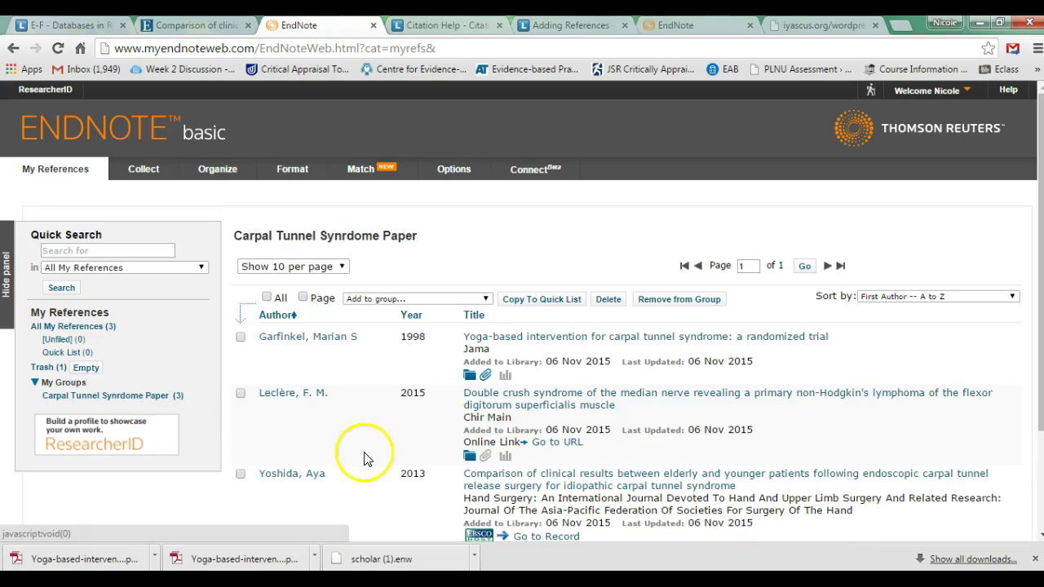
Review the Yoshida 2013 reference, then open its full-text PDF on EBSCOhost
{"action": "scroll", "coordinate": [383, 462], "scroll_direction": "down", "scroll_amount": 2}
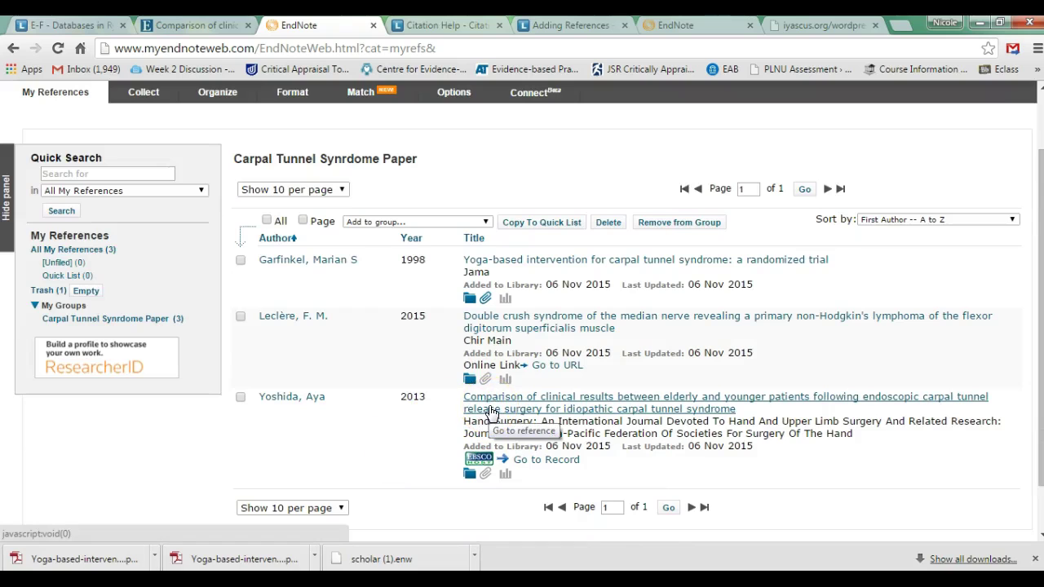
{"action": "left_click", "coordinate": [490, 408]}
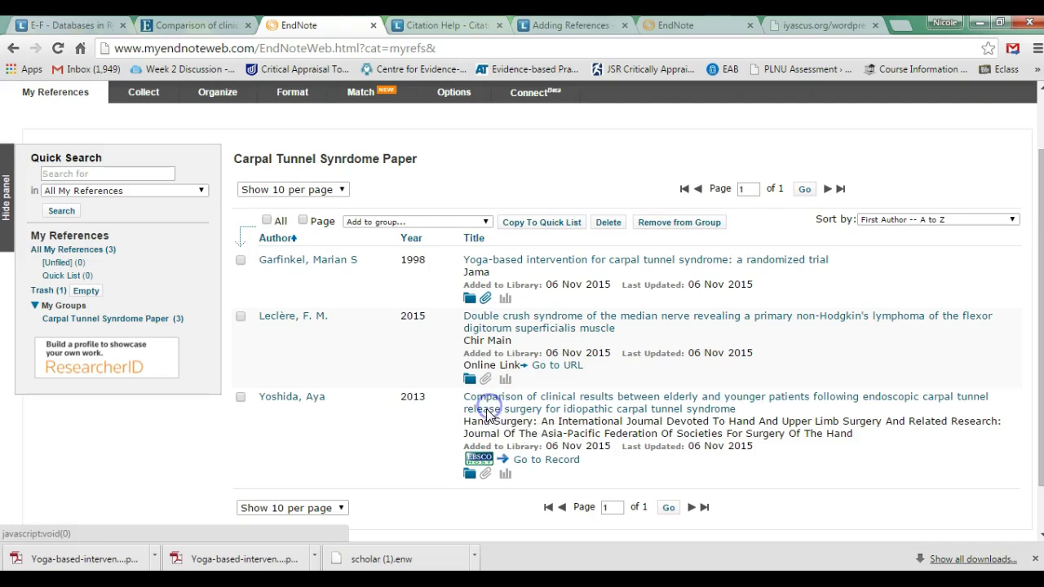
{"action": "scroll", "coordinate": [488, 409], "scroll_direction": "down", "scroll_amount": 3}
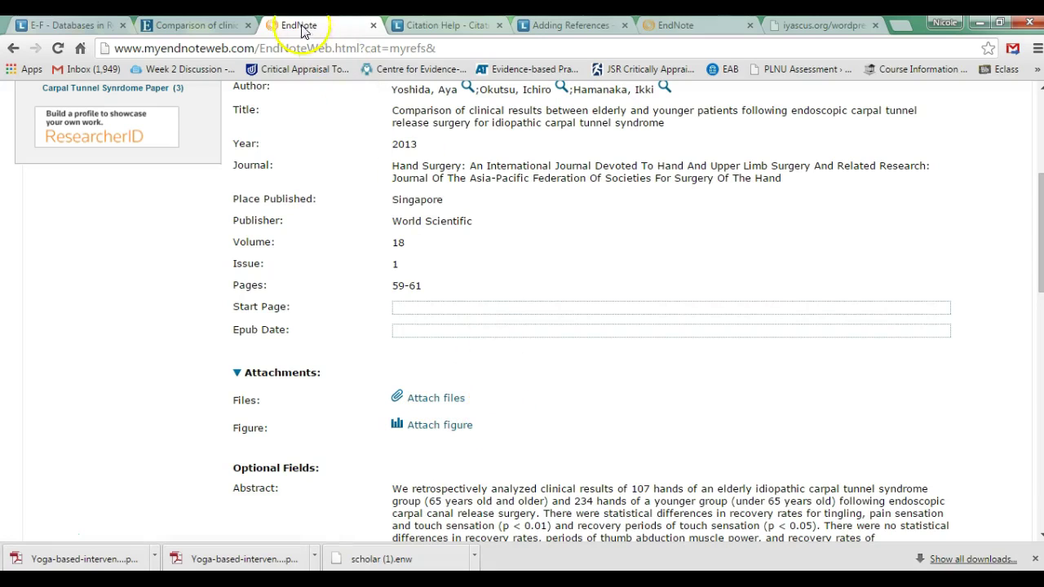
{"action": "left_click", "coordinate": [184, 25]}
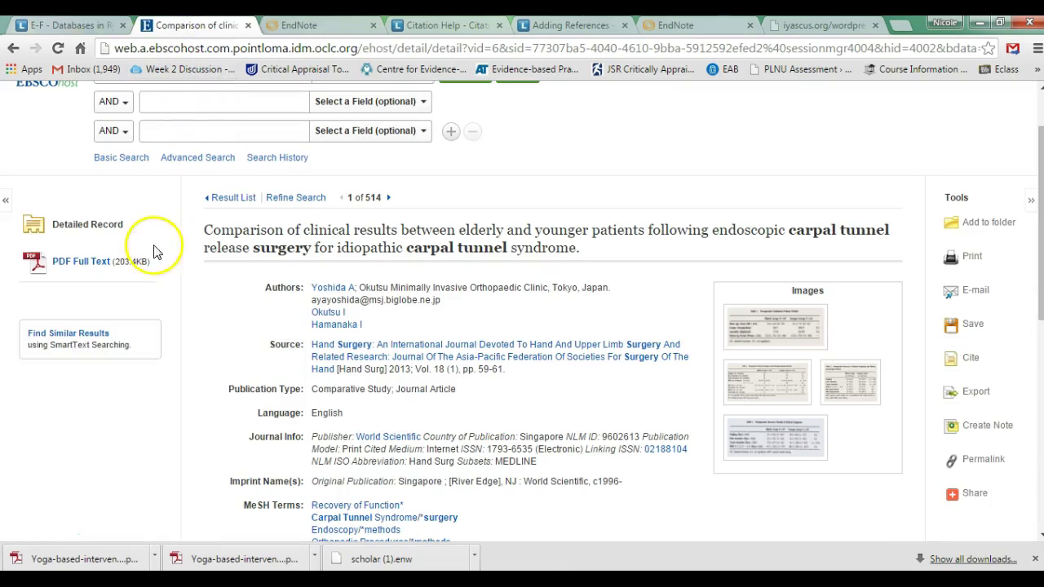
{"action": "left_click", "coordinate": [94, 269]}
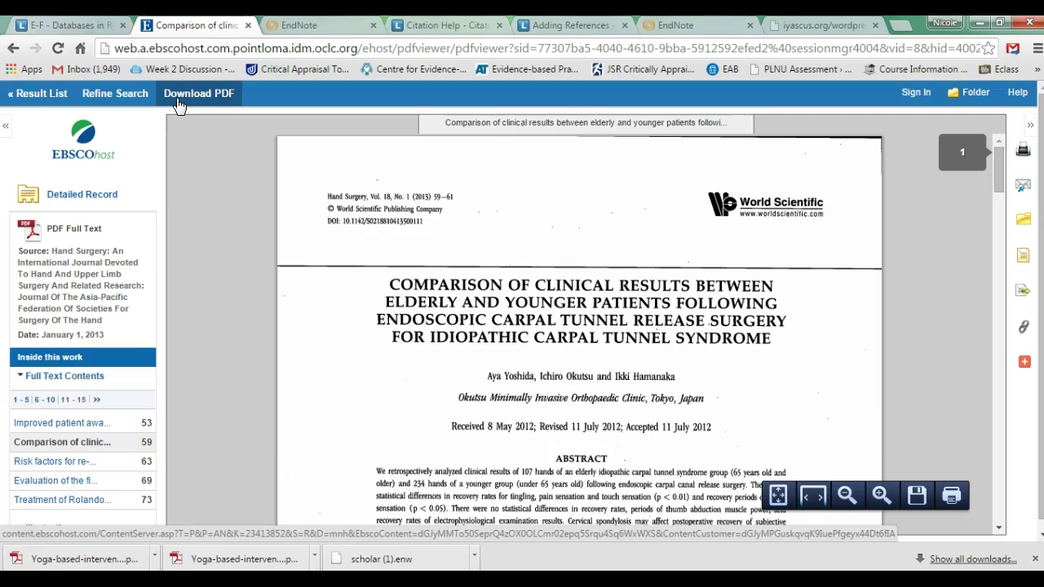
Save the EBSCOhost article PDF to the Desktop as 'carpal tunnel manuscript'
{"action": "left_click", "coordinate": [179, 100]}
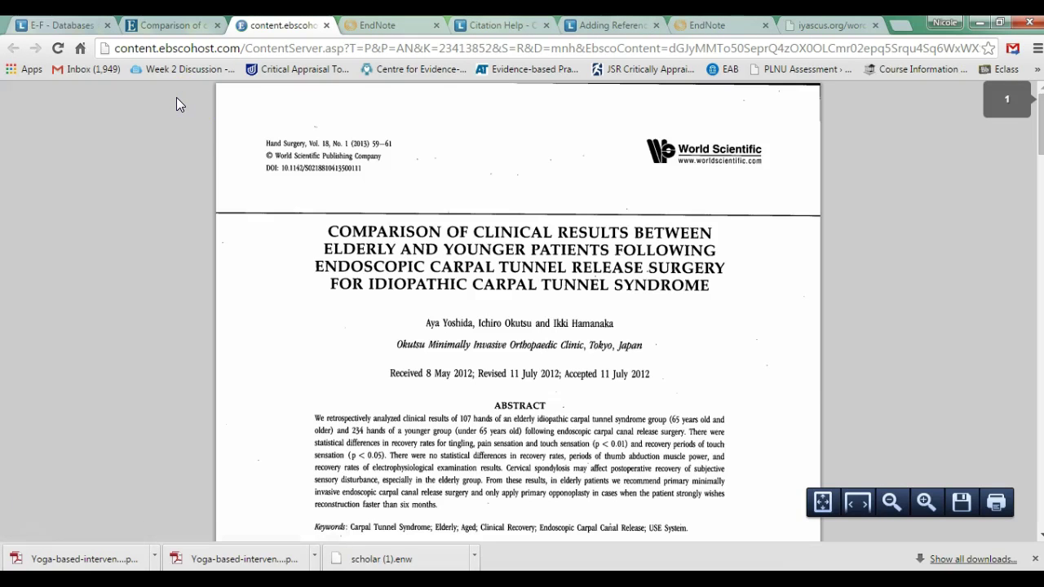
{"action": "left_click", "coordinate": [962, 506]}
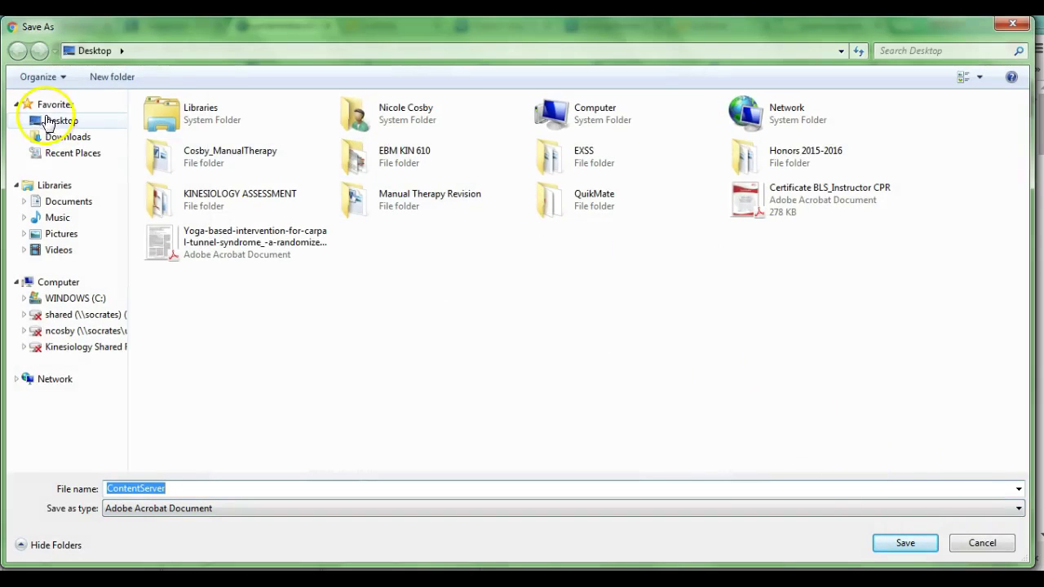
{"action": "left_click", "coordinate": [47, 121]}
{"action": "left_click", "coordinate": [304, 486]}
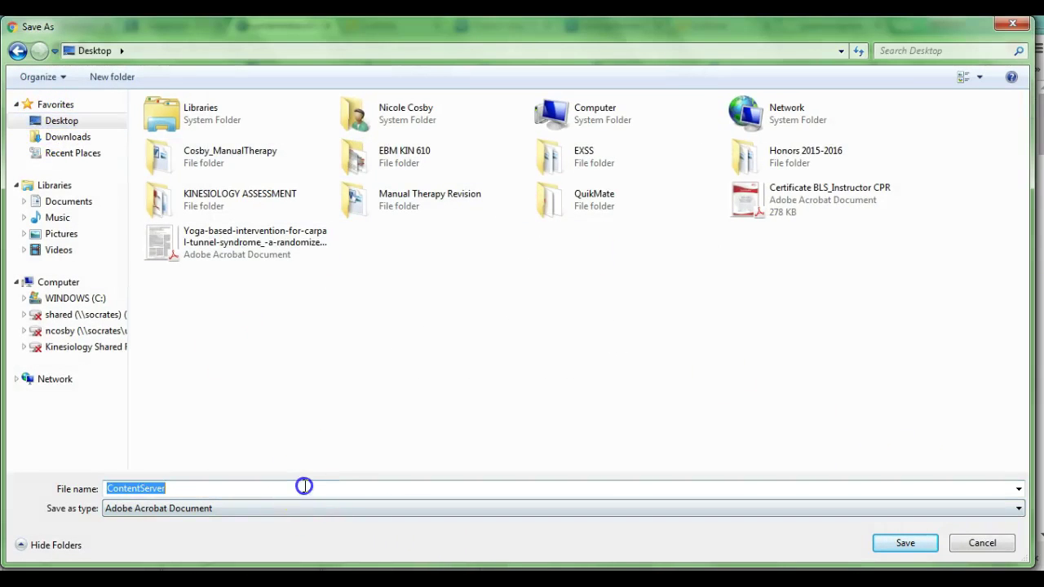
{"action": "type", "text": "carpal tu"}
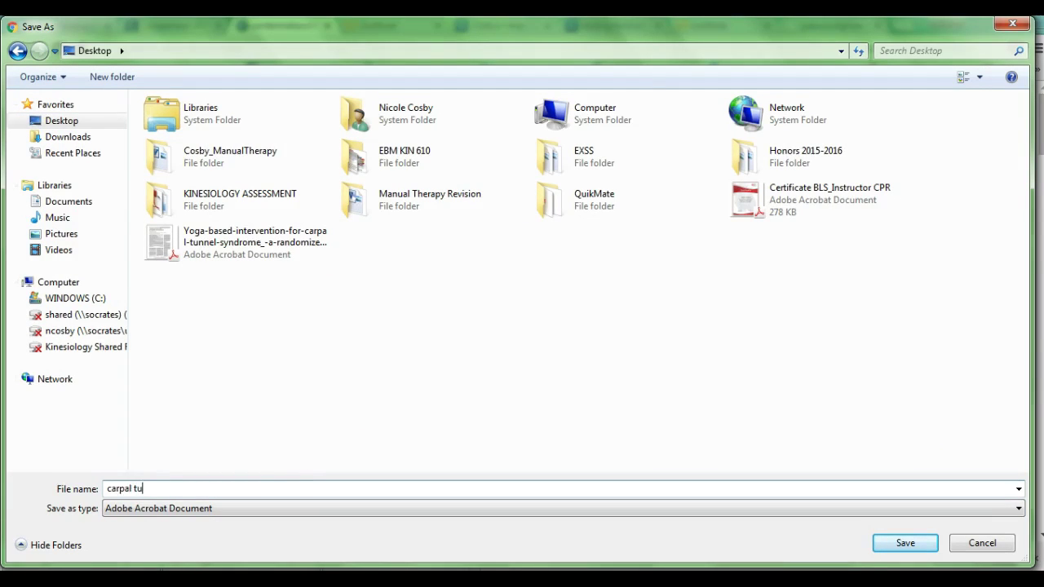
{"action": "type", "text": "anuscript"}
{"action": "left_click", "coordinate": [921, 542]}
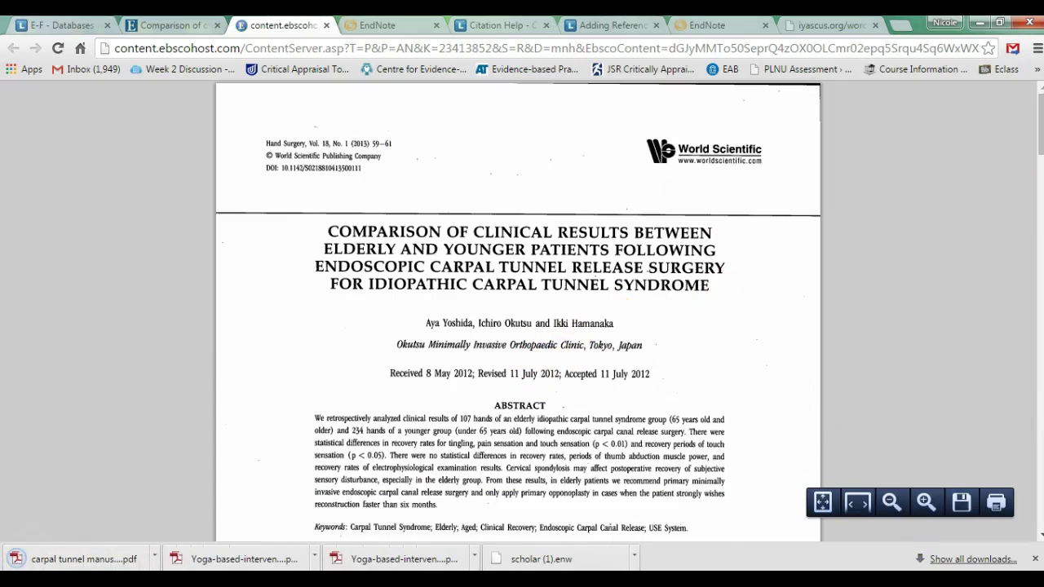
{"action": "left_click", "coordinate": [709, 27]}
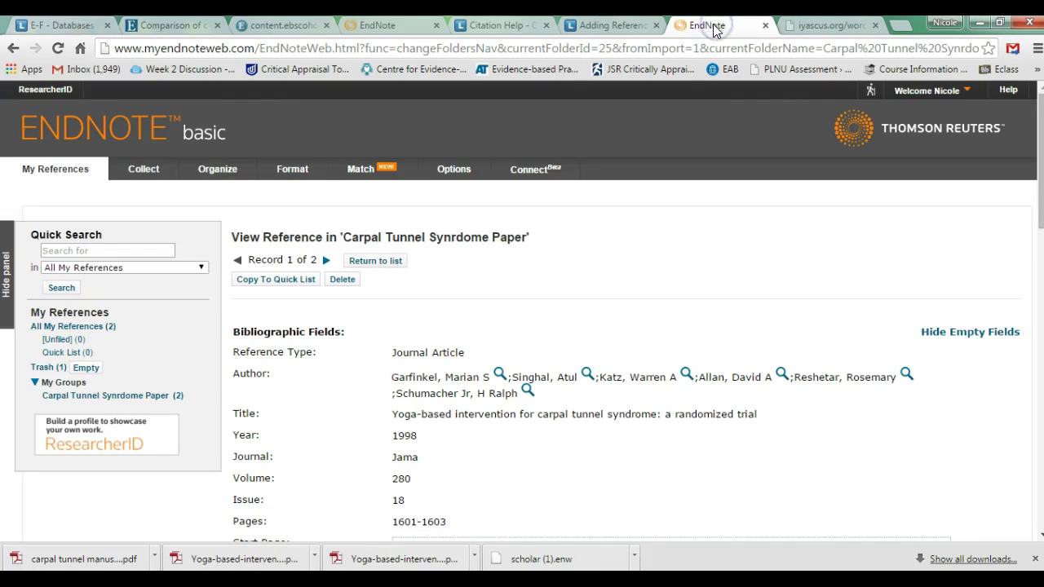
Attach carpal tunnel manuscript.pdf to the 2013 Hand Surgery carpal tunnel release reference
{"action": "left_click", "coordinate": [380, 25]}
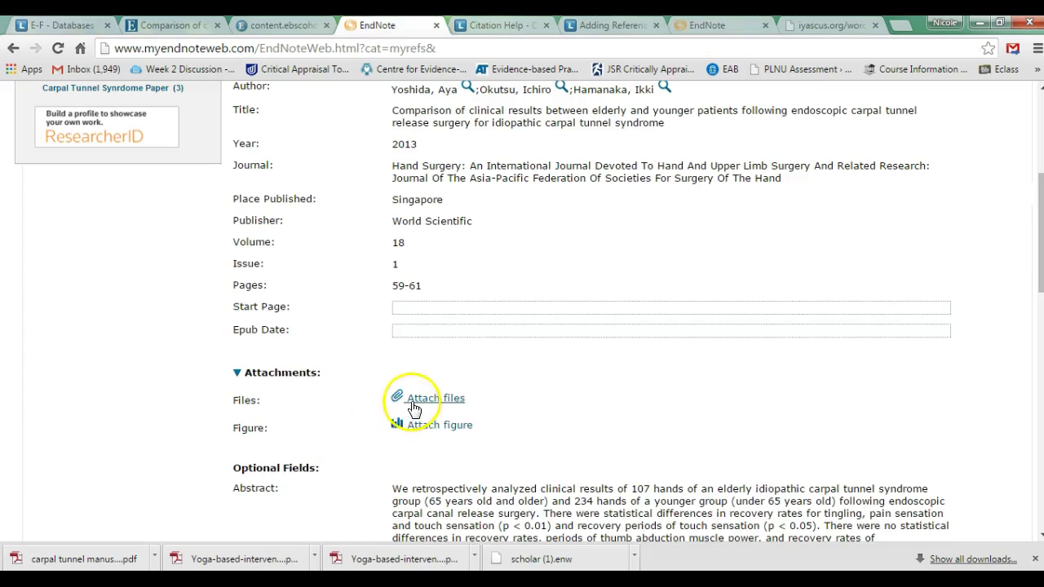
{"action": "left_click", "coordinate": [413, 403]}
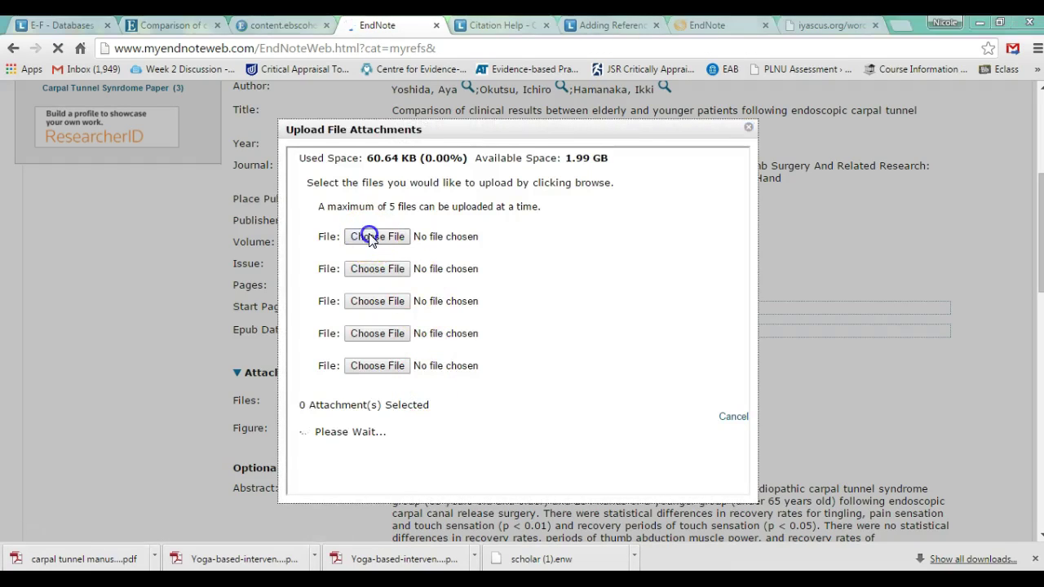
{"action": "left_click", "coordinate": [370, 237]}
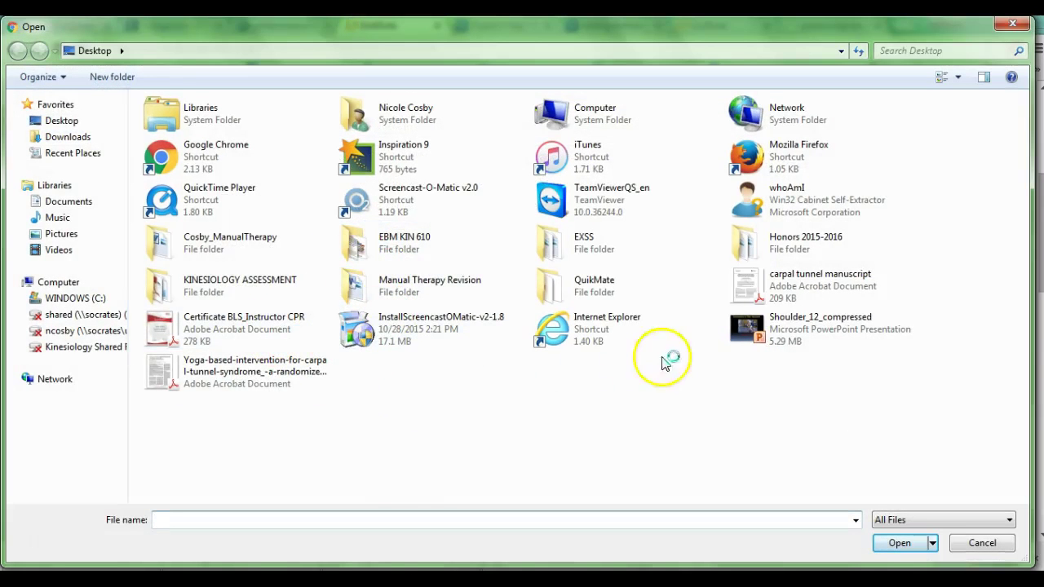
{"action": "left_click", "coordinate": [748, 287]}
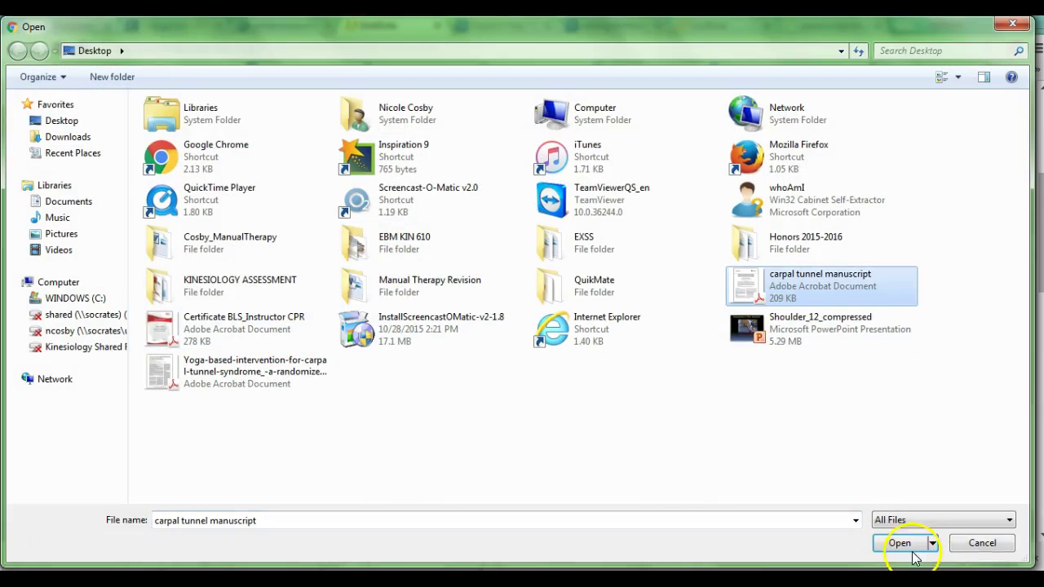
{"action": "left_click", "coordinate": [915, 557]}
{"action": "left_click", "coordinate": [695, 426]}
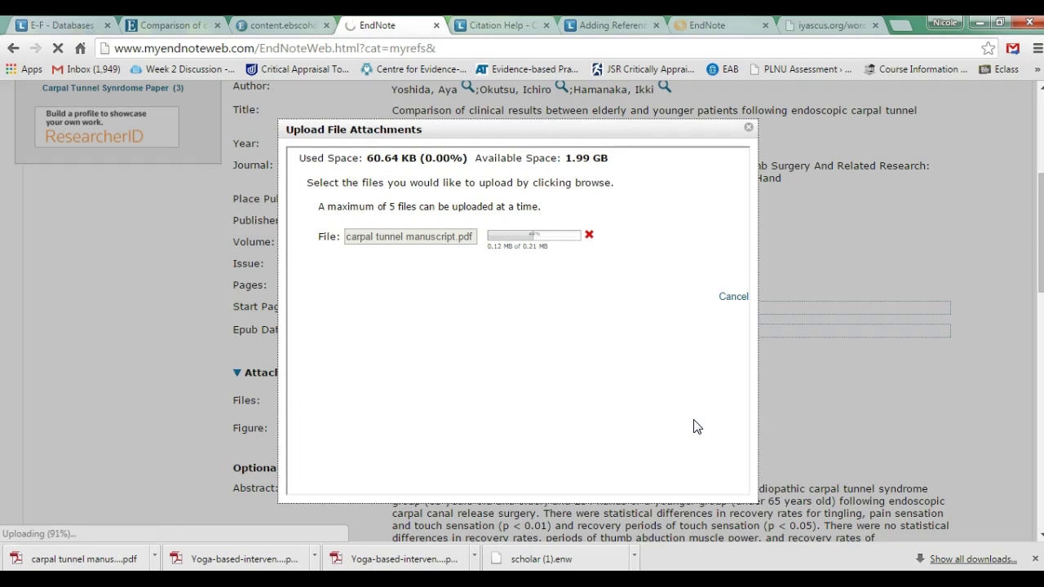
{"action": "left_click", "coordinate": [752, 280]}
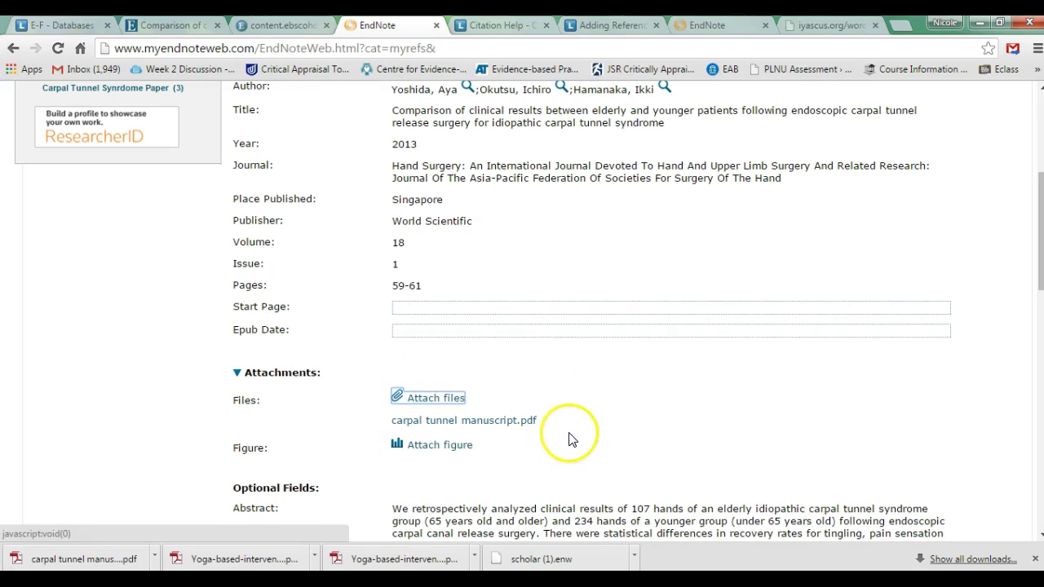
{"action": "scroll", "coordinate": [570, 432], "scroll_direction": "up", "scroll_amount": 3}
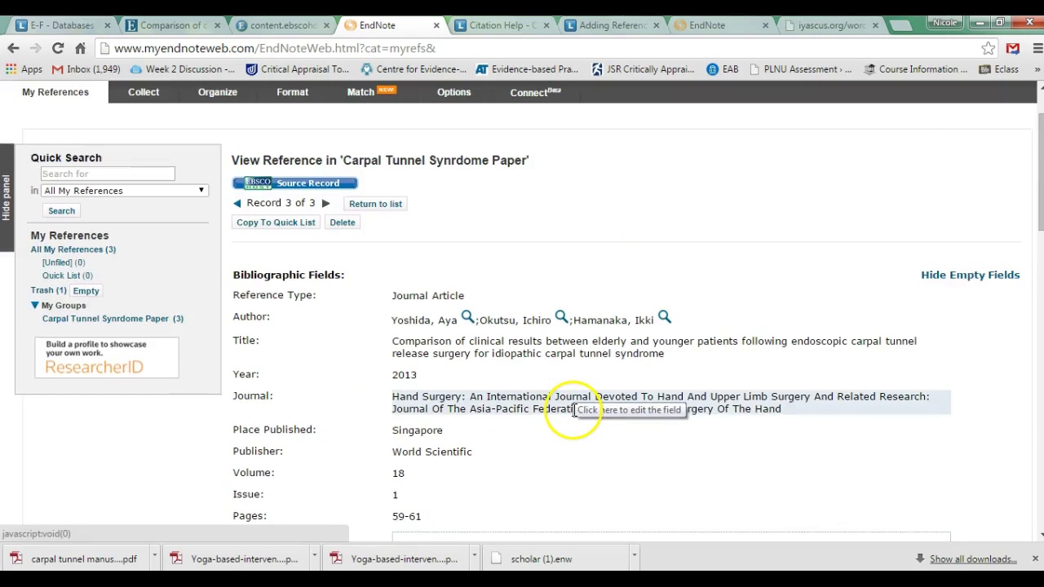
{"action": "scroll", "coordinate": [575, 410], "scroll_direction": "up", "scroll_amount": 1}
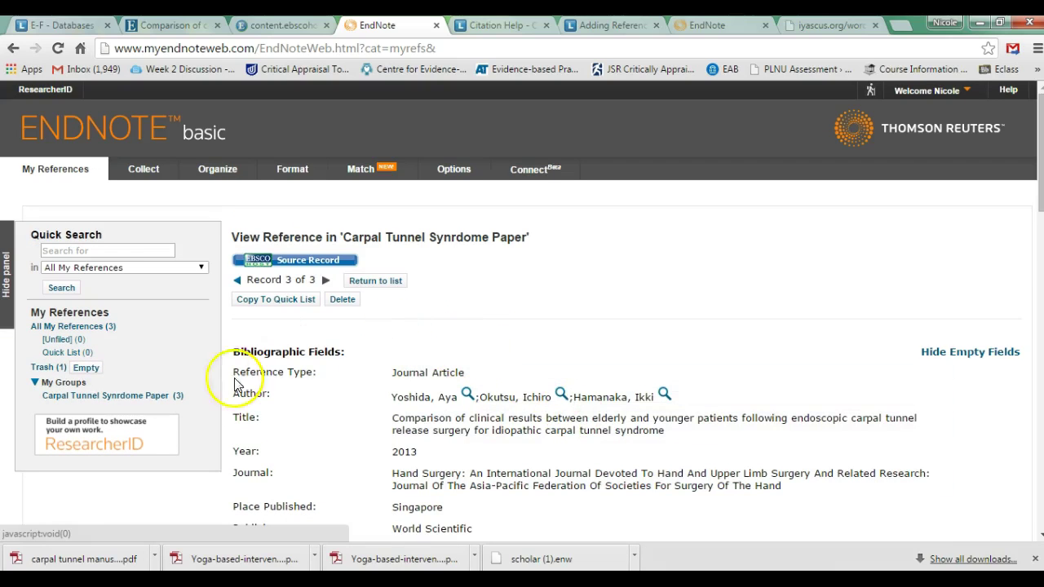
{"action": "left_click", "coordinate": [157, 397]}
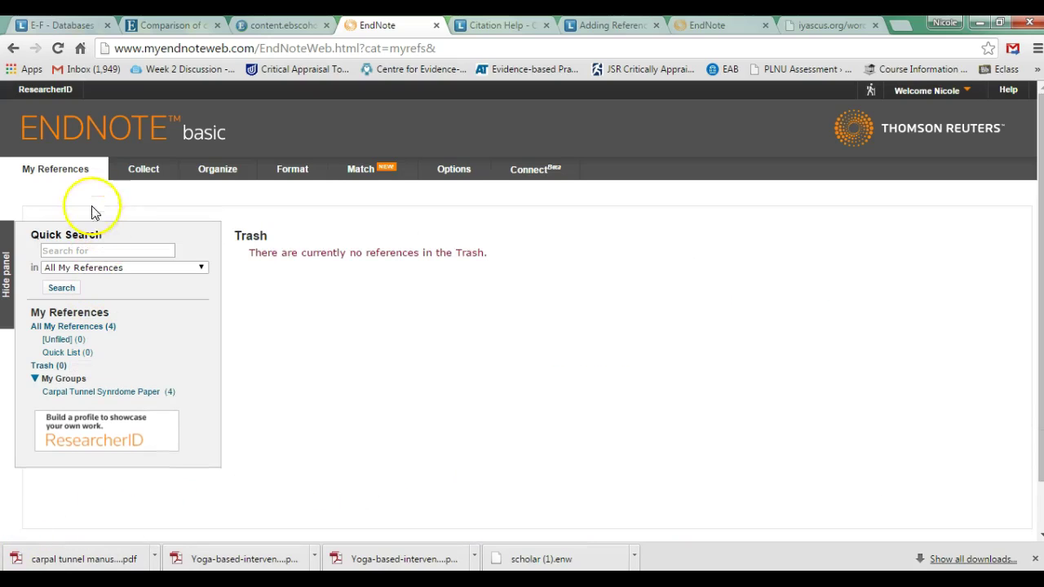
Go from the Collect page to the Format Bibliography page
{"action": "left_click", "coordinate": [131, 172]}
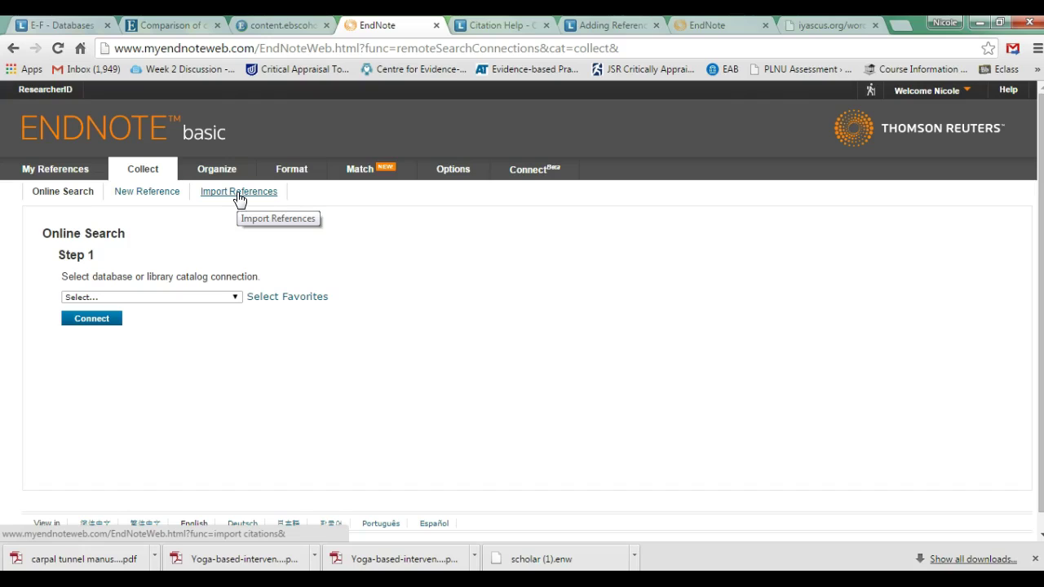
{"action": "left_click", "coordinate": [287, 169]}
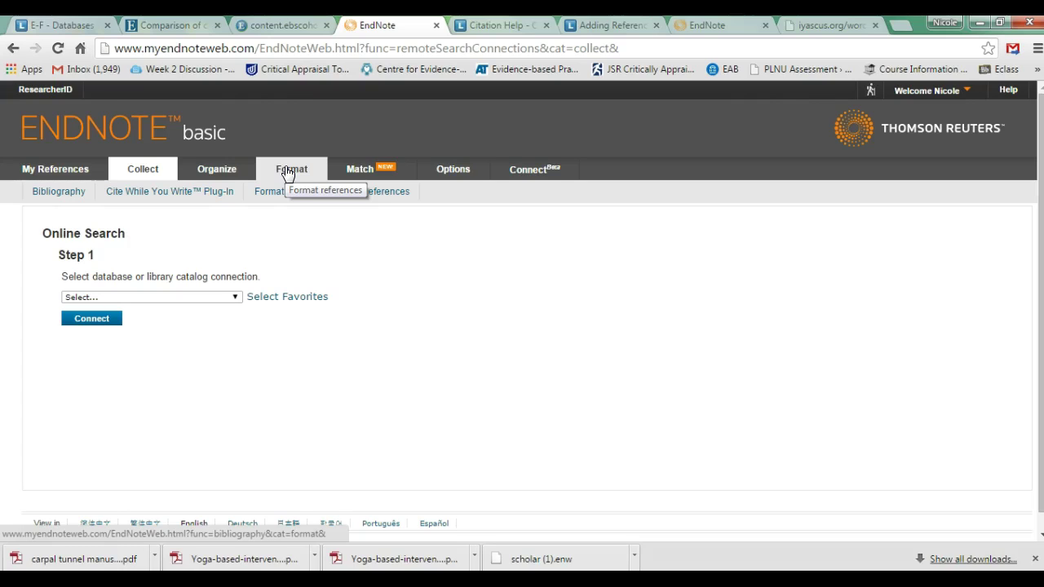
{"action": "left_click", "coordinate": [287, 173]}
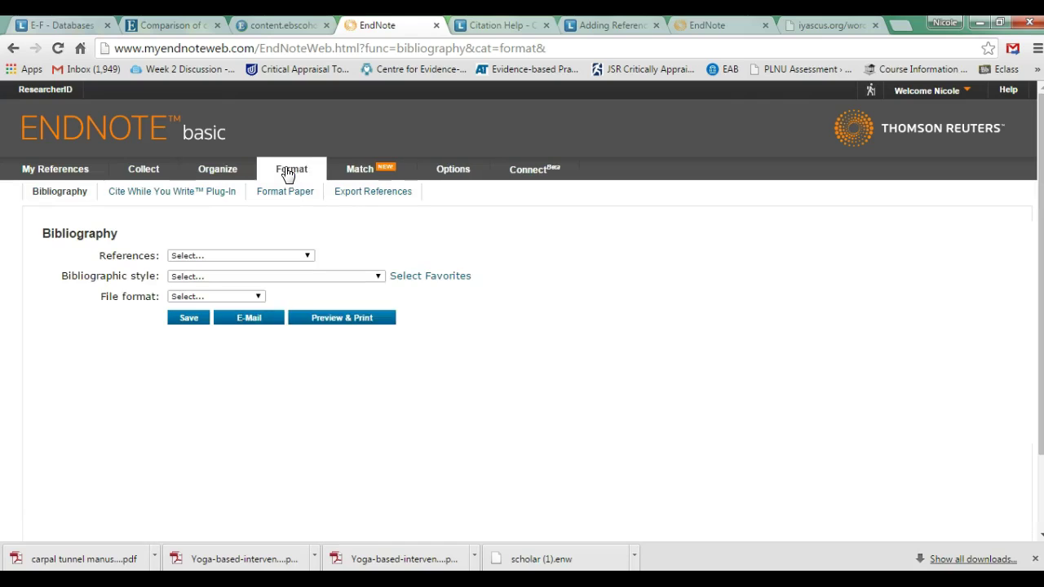
Check the Organize options, then open Format's Cite While You Write Plug-In page
{"action": "left_click", "coordinate": [233, 173]}
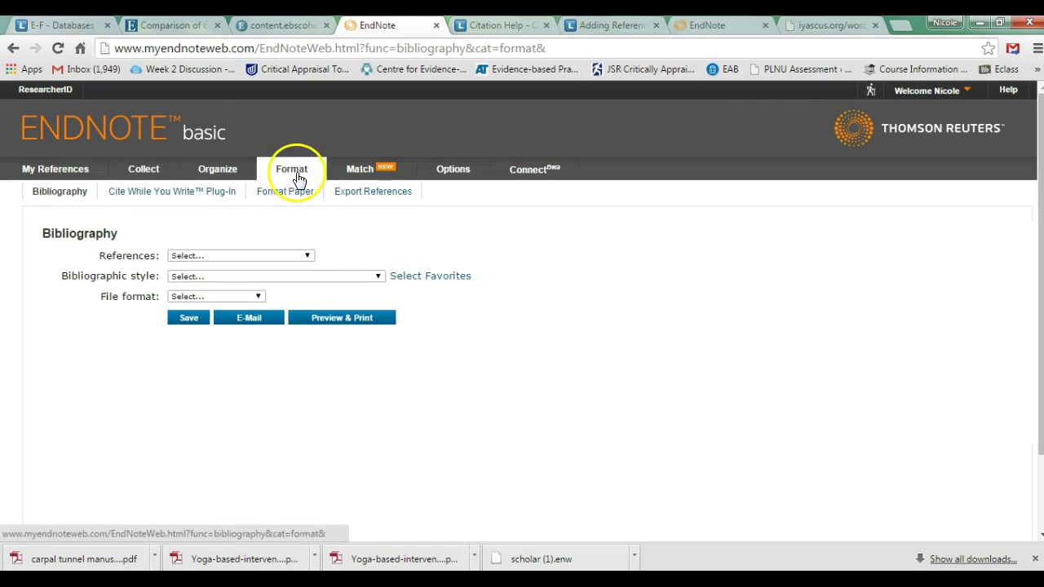
{"action": "left_click", "coordinate": [218, 199]}
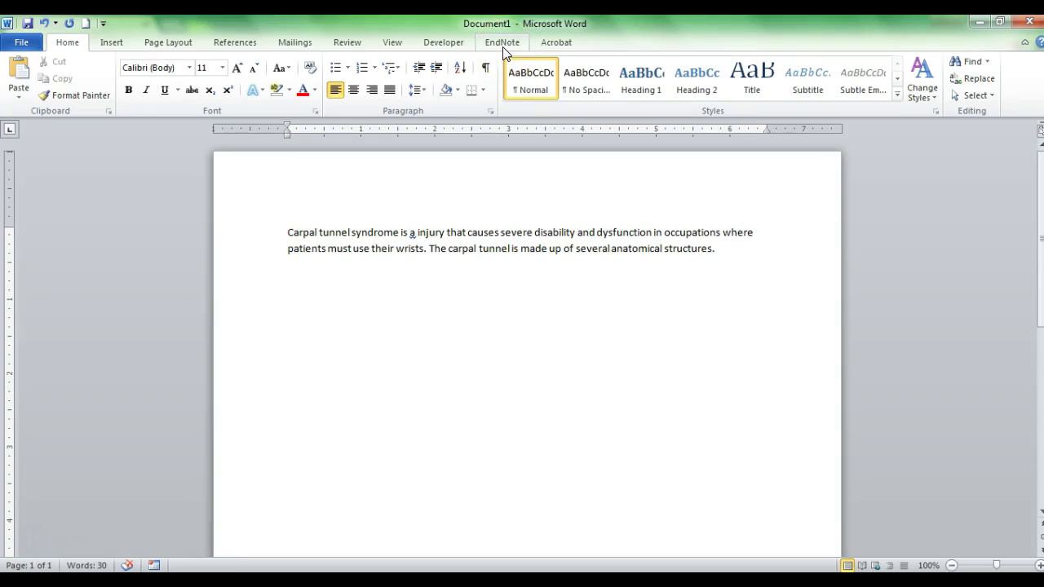
On Word's EndNote ribbon, enter the account e-mail and password in the login box
{"action": "left_click", "coordinate": [503, 45]}
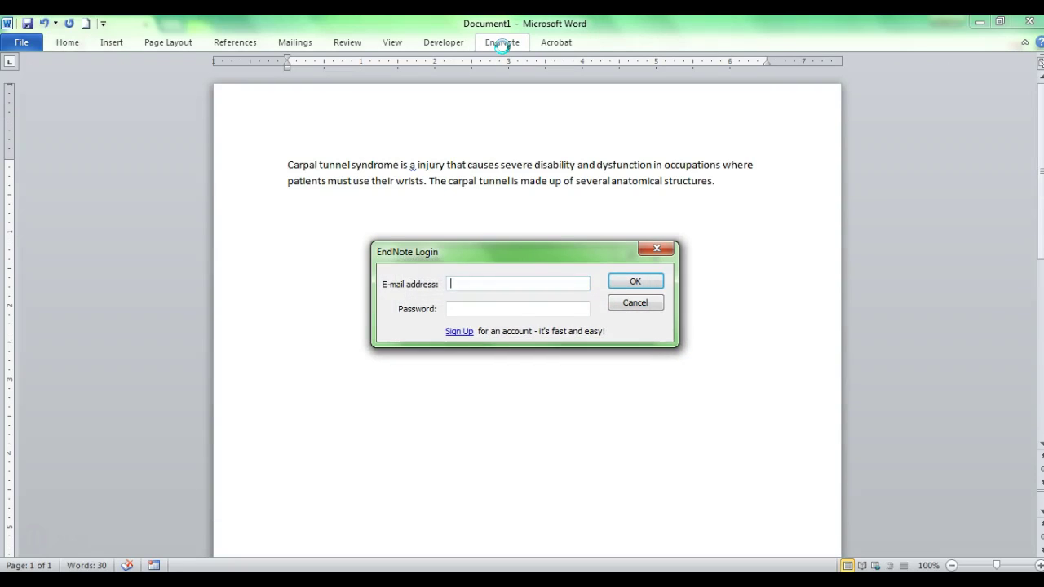
{"action": "left_click", "coordinate": [496, 286]}
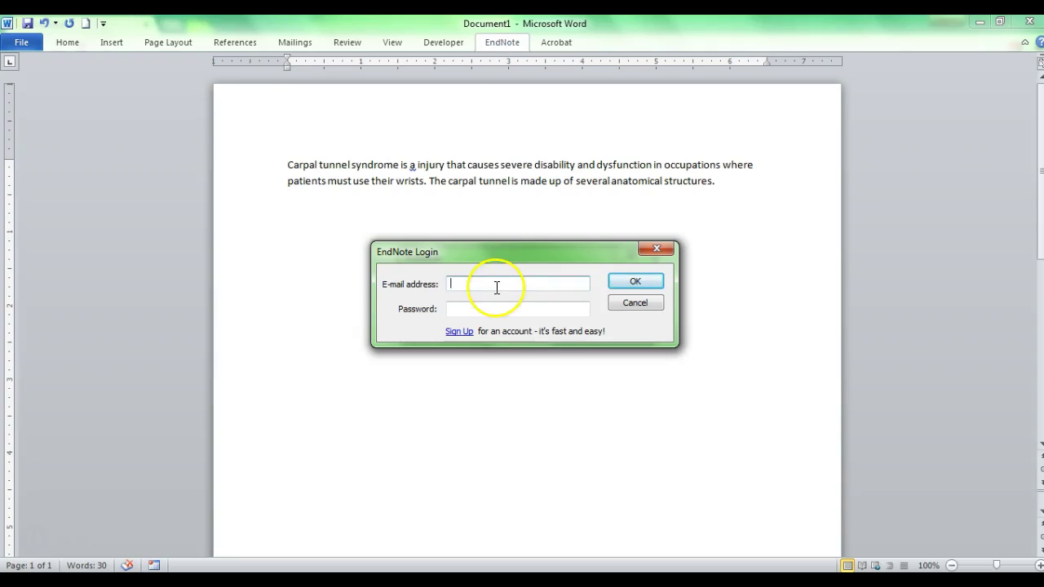
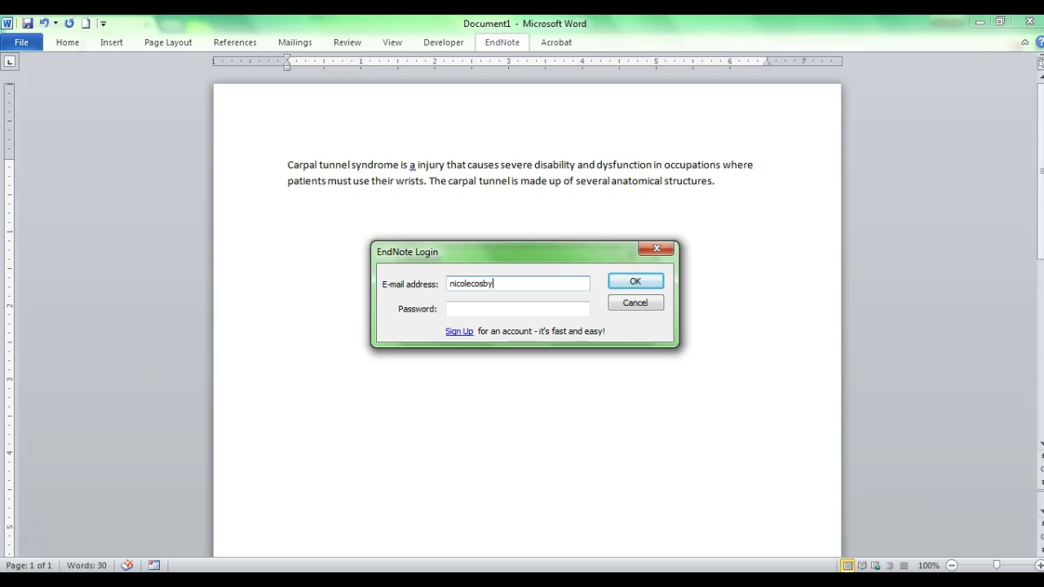
{"action": "left_click", "coordinate": [518, 309]}
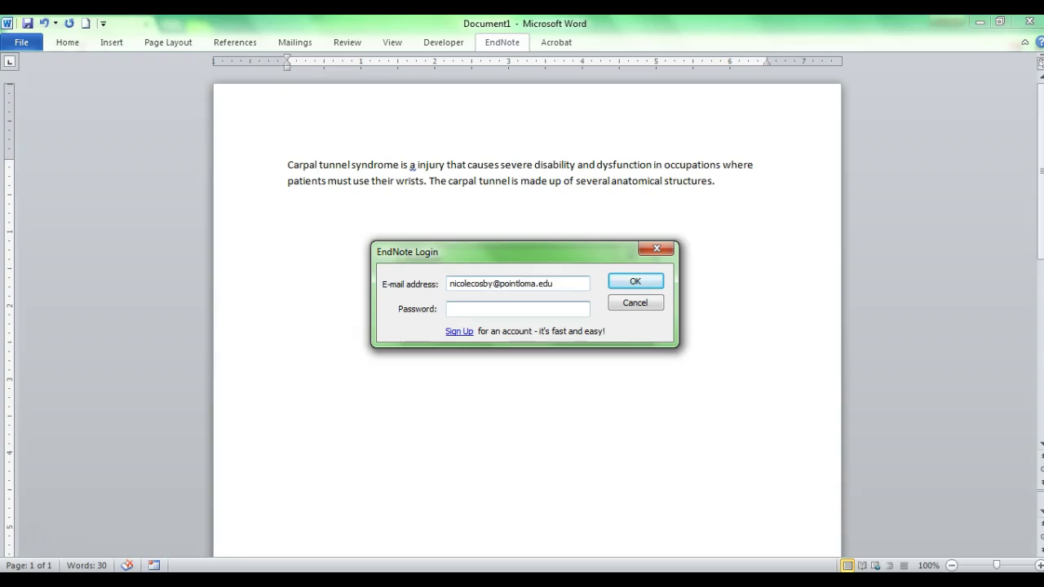
{"action": "type", "text": "••••••••"}
Submit the EndNote login, confirming the details until authorization proceeds
{"action": "left_click", "coordinate": [633, 282]}
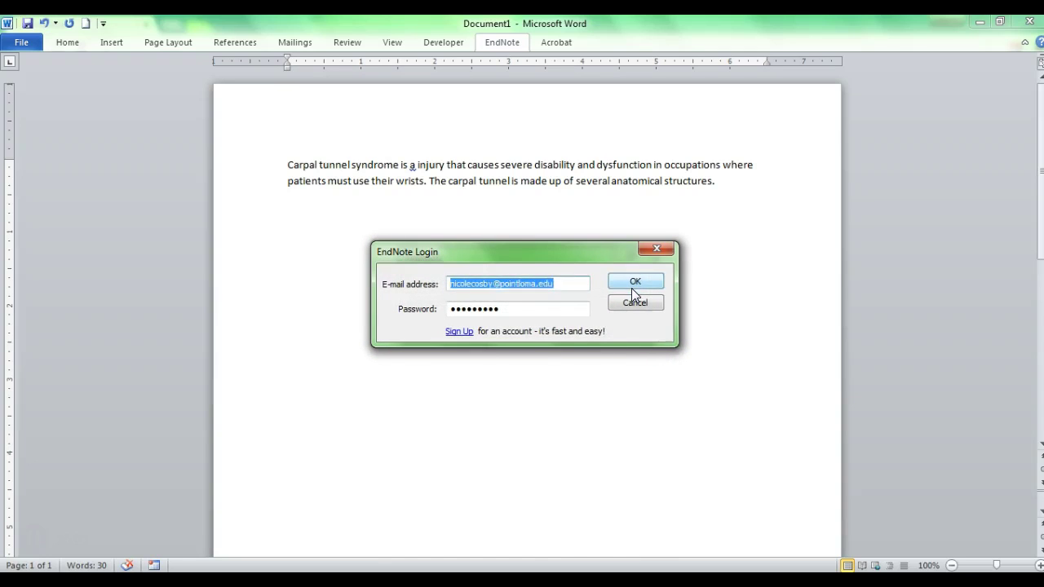
{"action": "left_click", "coordinate": [632, 286]}
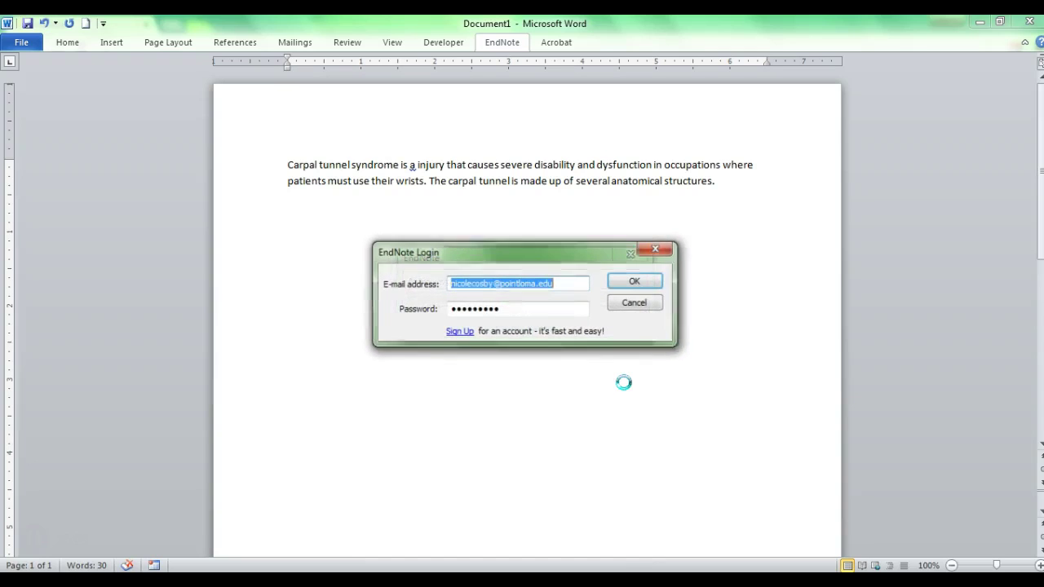
{"action": "left_click", "coordinate": [624, 377]}
{"action": "left_click", "coordinate": [641, 281]}
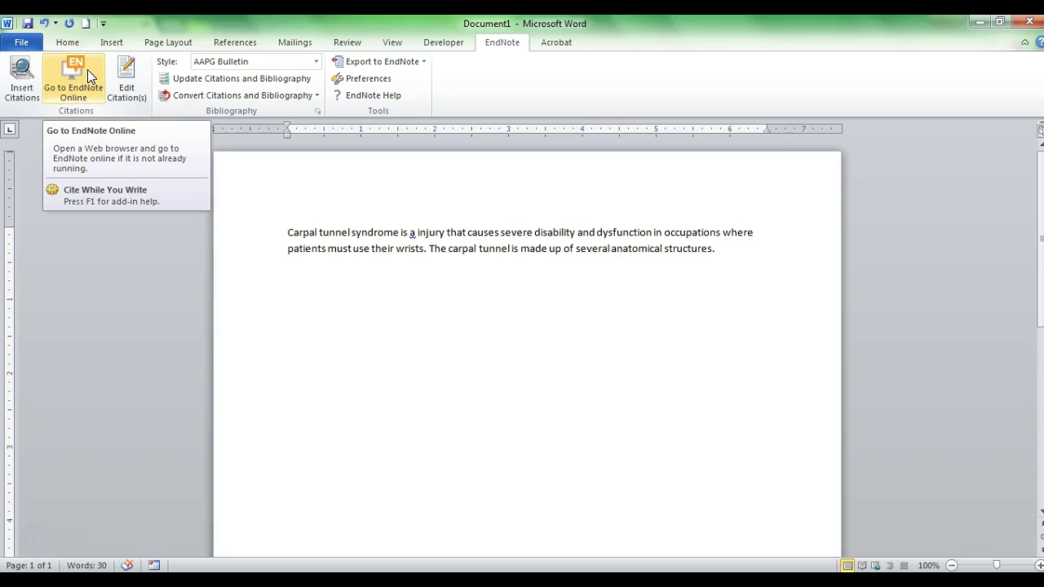
Check the Insert Citations and Edit Citation(s) options on the EndNote ribbon
{"action": "left_click", "coordinate": [34, 81]}
{"action": "left_click", "coordinate": [112, 75]}
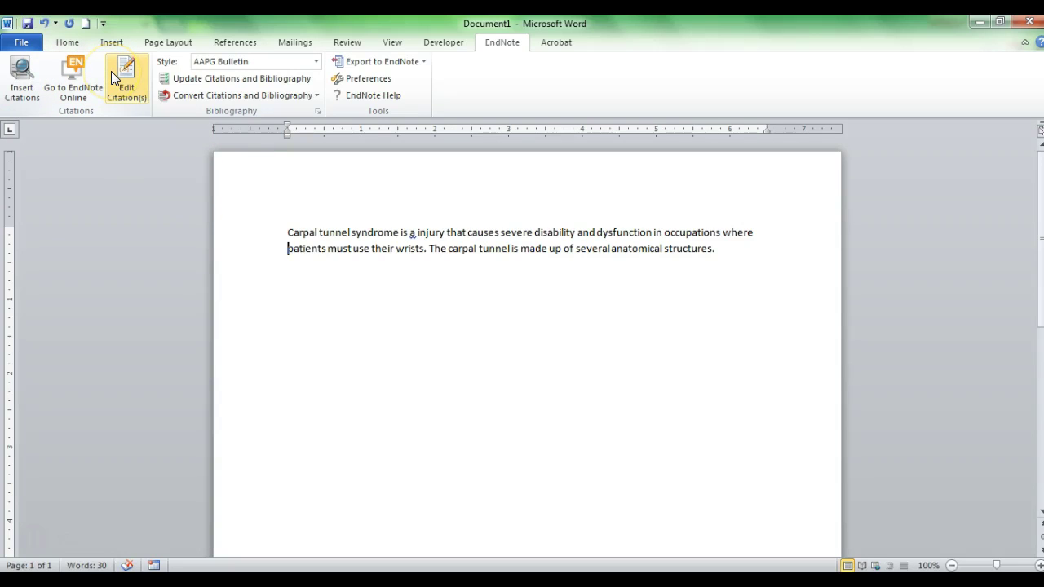
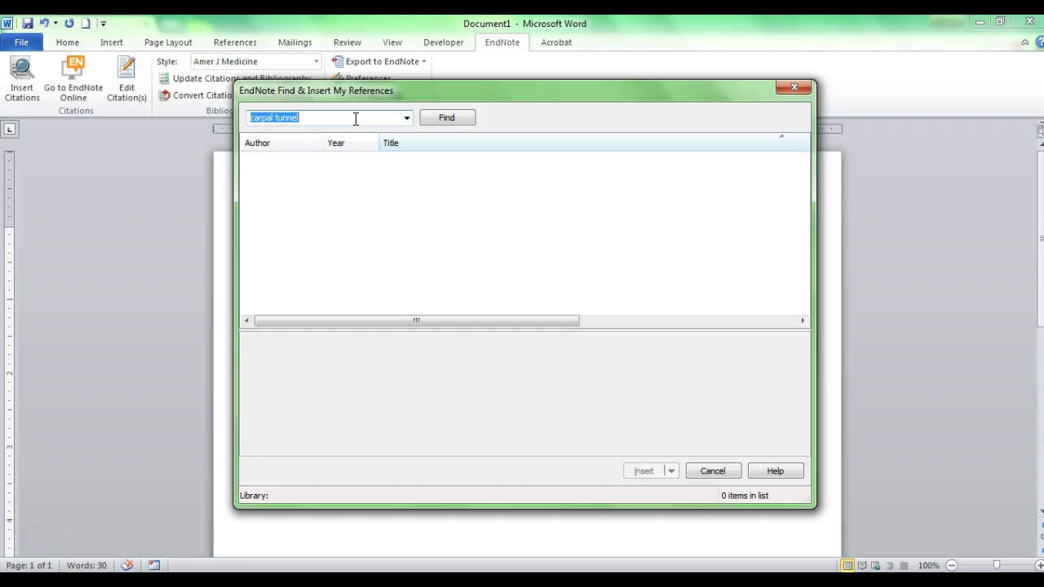
Search 'carpal tunnel' and cite Yoshida 2013 and Leclère 2015 after the paragraph's last sentence
{"action": "type", "text": "carpal tunnel"}
{"action": "key", "text": "Return"}
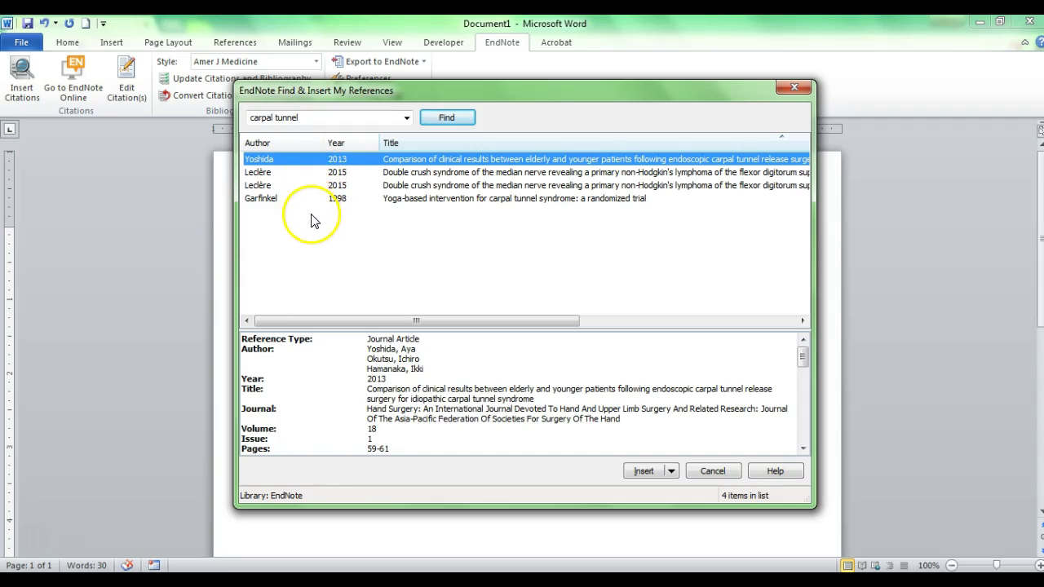
{"action": "left_click_drag", "start_coordinate": [432, 92], "coordinate": [421, 162]}
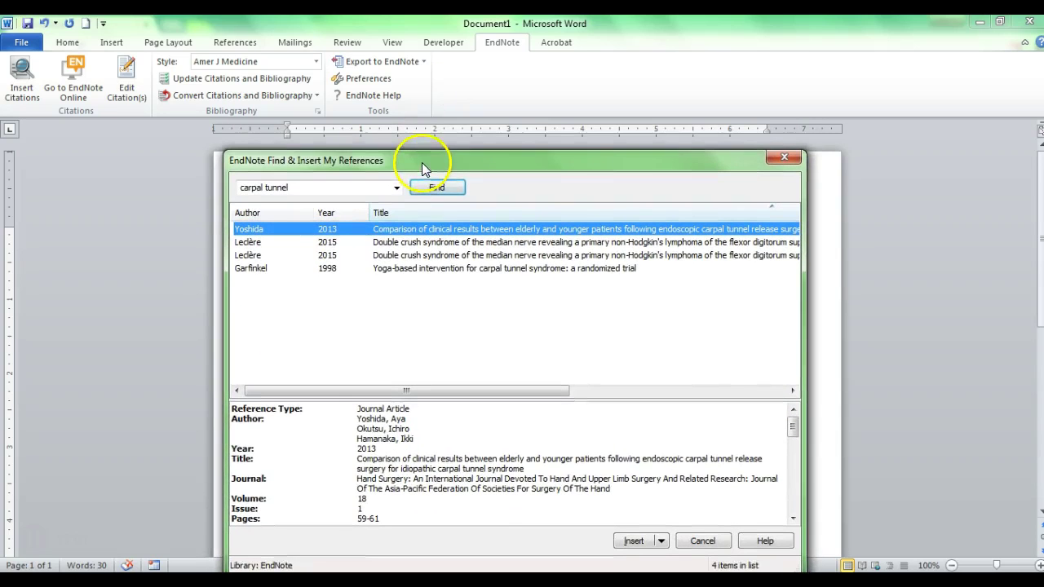
{"action": "left_click", "coordinate": [401, 258]}
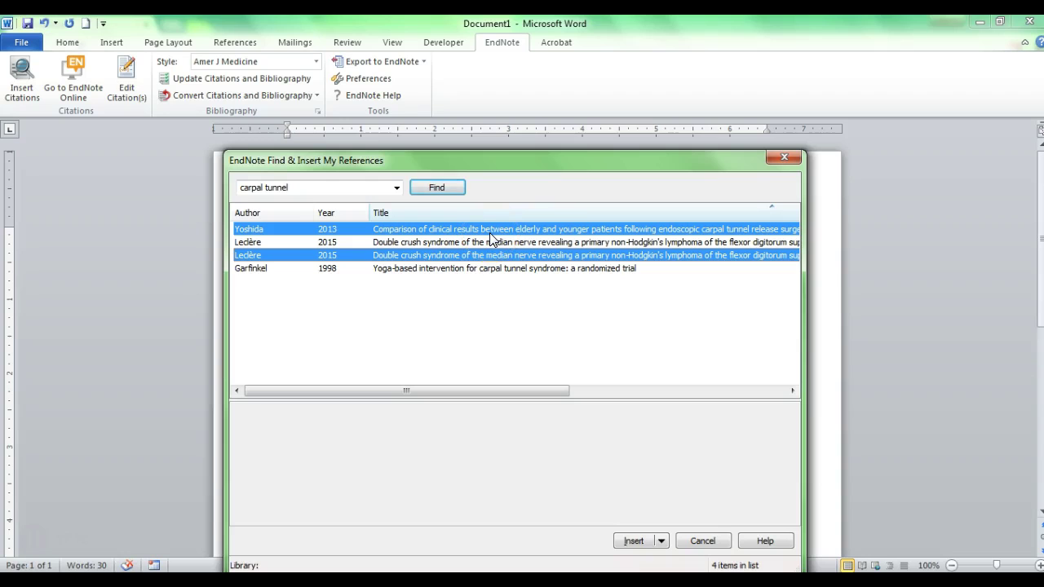
{"action": "left_click", "coordinate": [633, 541]}
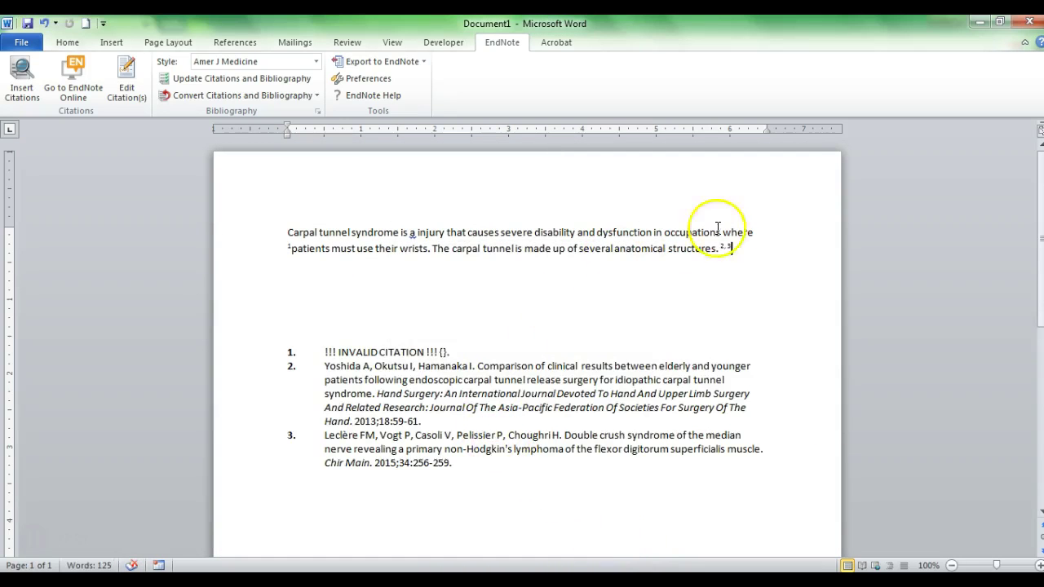
Delete the stray space before 'patients' and the invalid first bibliography entry, then update citations to 1, 2
{"action": "left_click_drag", "start_coordinate": [733, 251], "coordinate": [720, 251]}
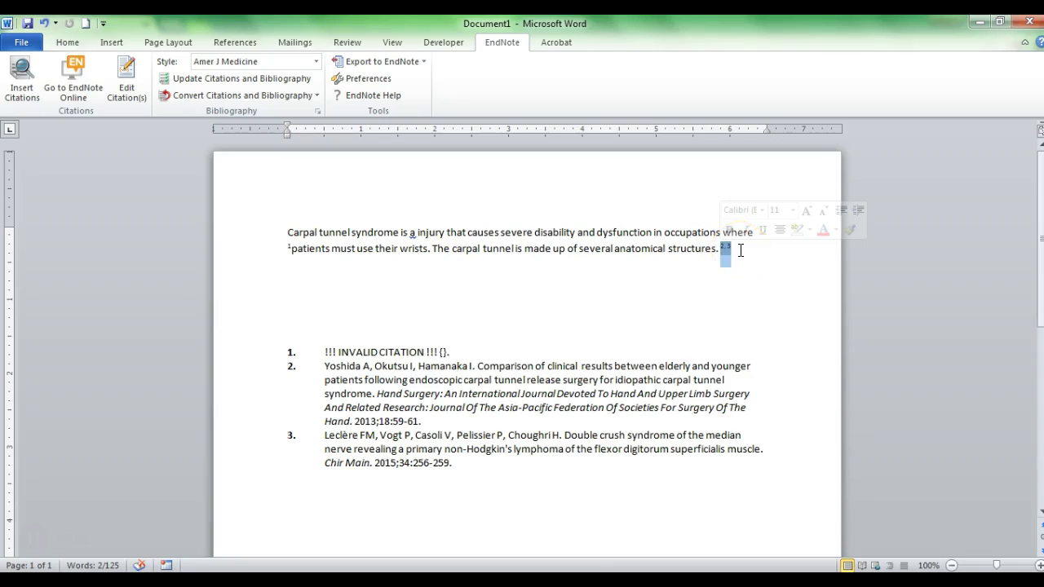
{"action": "left_click", "coordinate": [741, 250]}
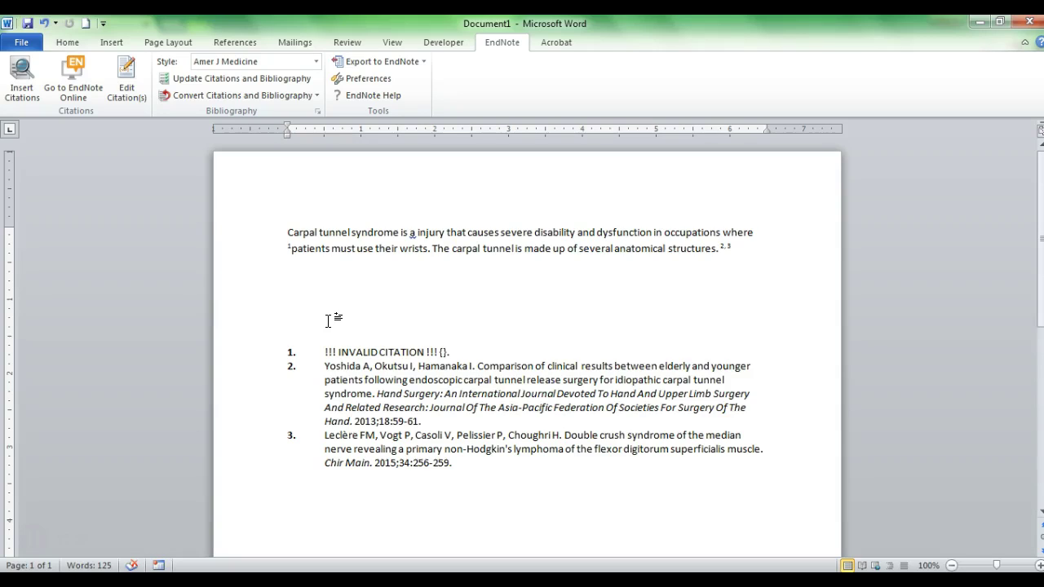
{"action": "left_click", "coordinate": [328, 294]}
{"action": "left_click", "coordinate": [293, 252]}
{"action": "key", "text": "BackSpace"}
{"action": "left_click", "coordinate": [294, 270]}
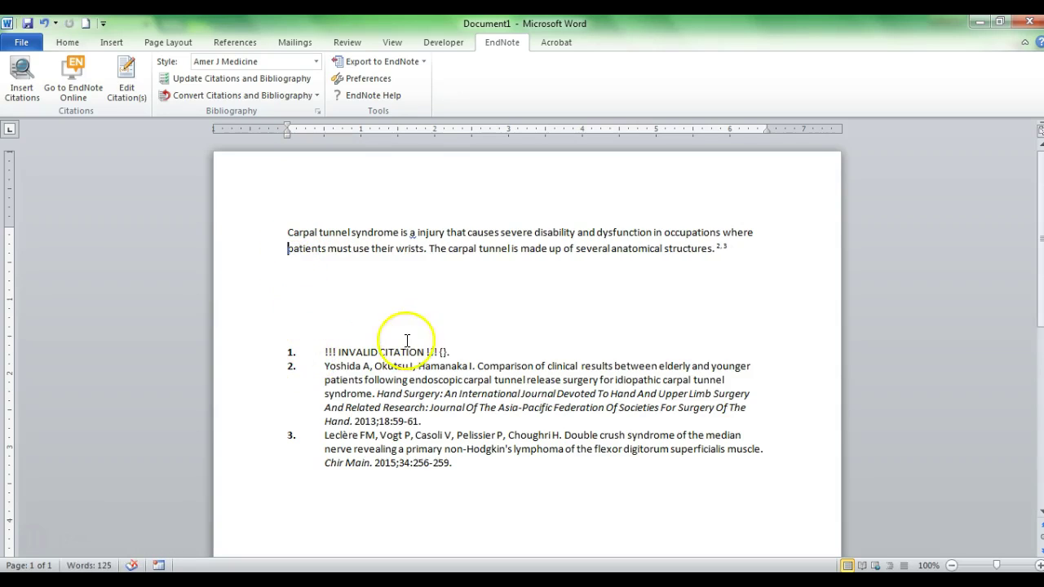
{"action": "left_click_drag", "start_coordinate": [466, 354], "coordinate": [280, 354]}
{"action": "key", "text": "Delete"}
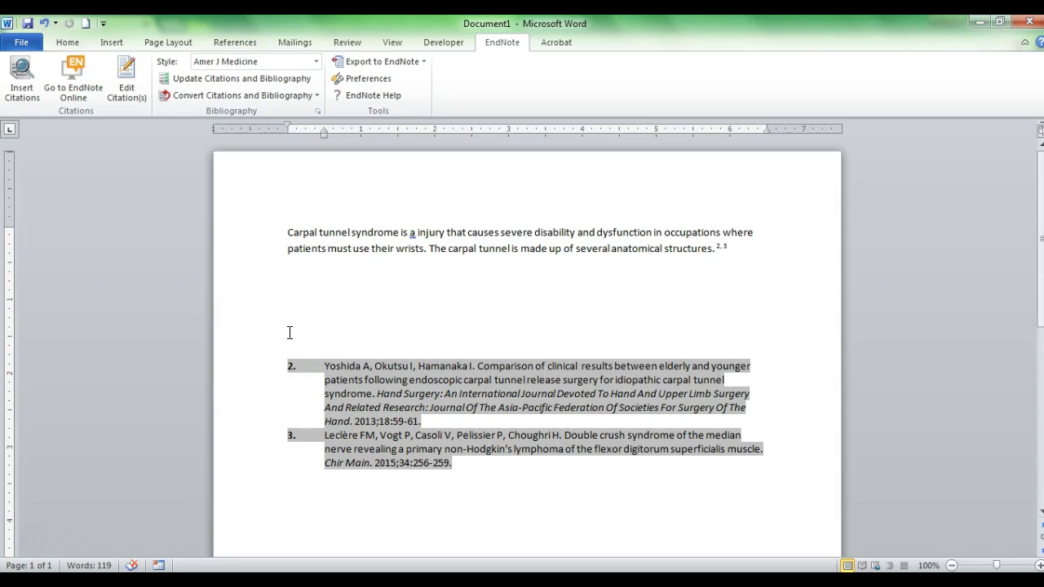
{"action": "left_click", "coordinate": [190, 82]}
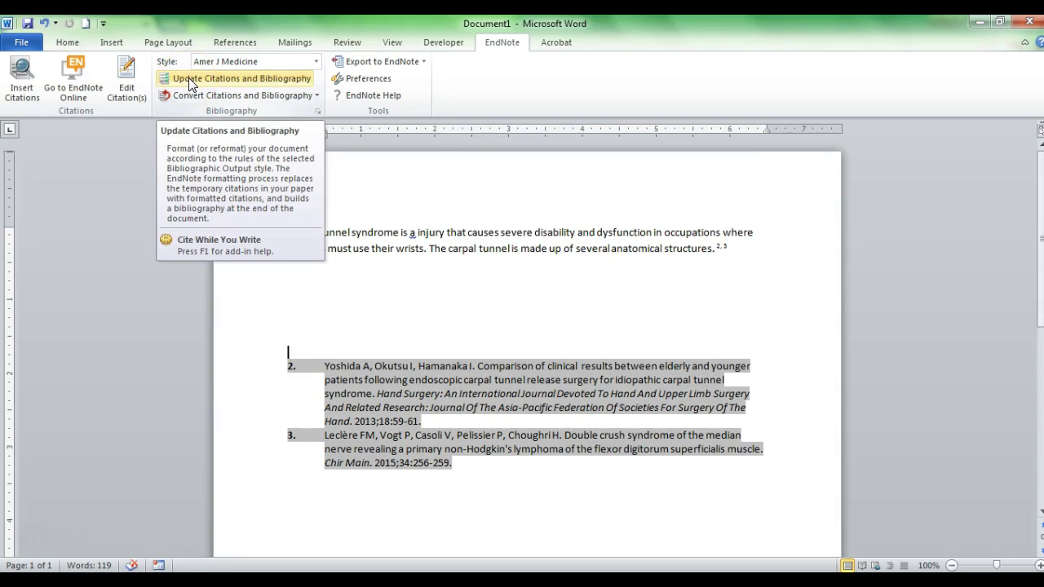
{"action": "left_click", "coordinate": [260, 269]}
Add a filler line of placeholder text after the paragraph and reopen the reference search
{"action": "left_click", "coordinate": [321, 354]}
{"action": "left_click", "coordinate": [445, 448]}
{"action": "left_click", "coordinate": [737, 244]}
{"action": "left_click", "coordinate": [739, 248]}
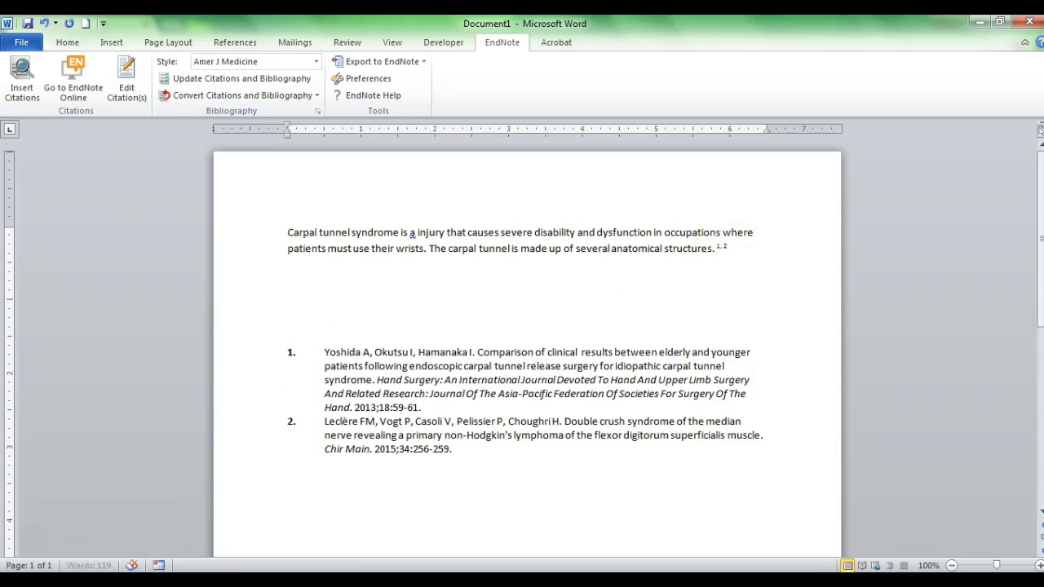
{"action": "key", "text": "Return"}
{"action": "type", "text": "fdlafklds;anfklds;ahfidahjtgkleamglkd;ajgkdls;asfmlds/aafdsa fdsa."}
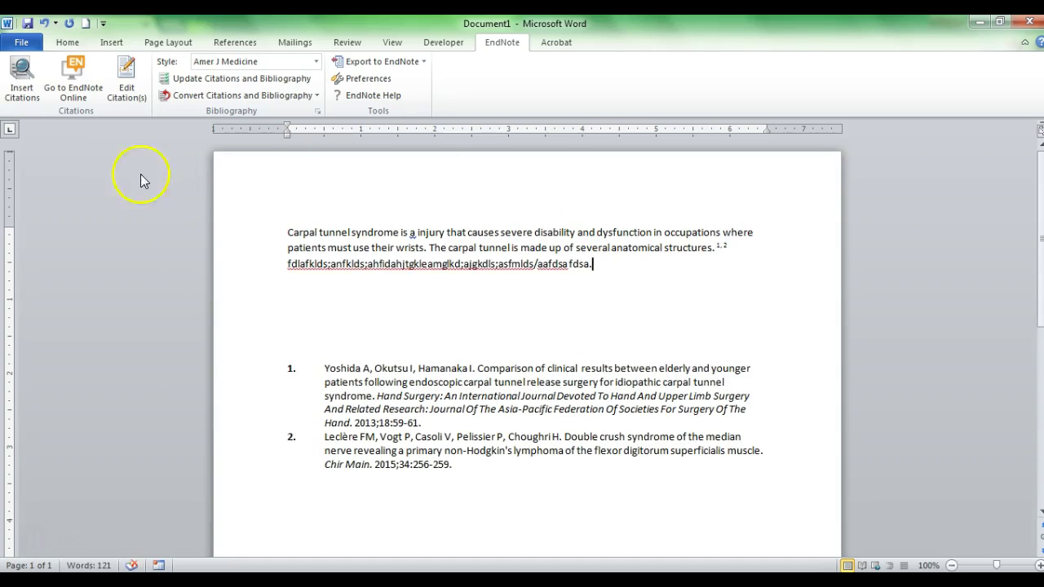
{"action": "left_click", "coordinate": [22, 82]}
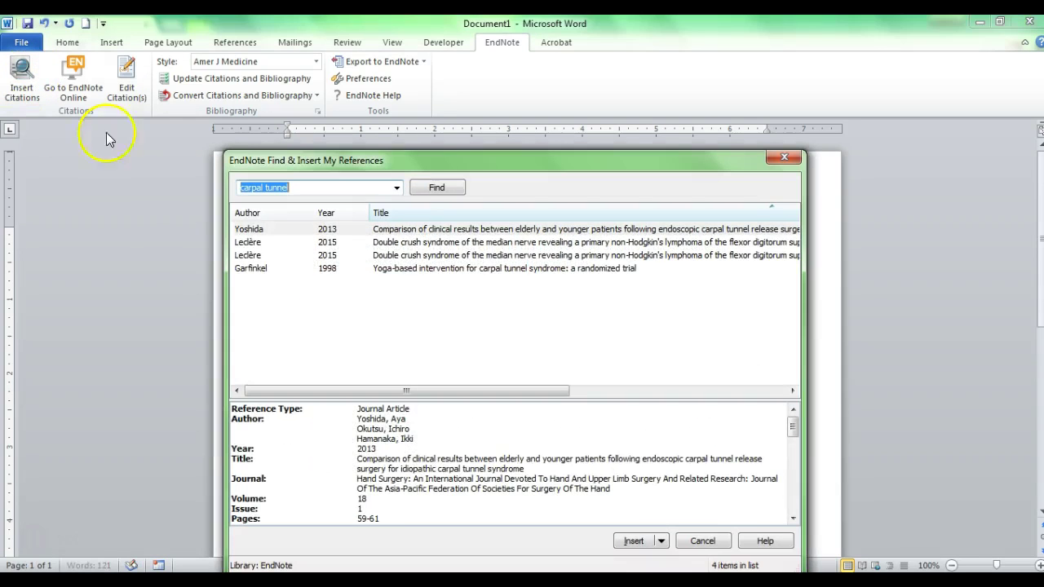
Cite Garfinkel 1998 after the filler line, then add filler text before 'Carpal' and cite Leclère 2015 there
{"action": "left_click", "coordinate": [400, 269]}
{"action": "left_click", "coordinate": [634, 541]}
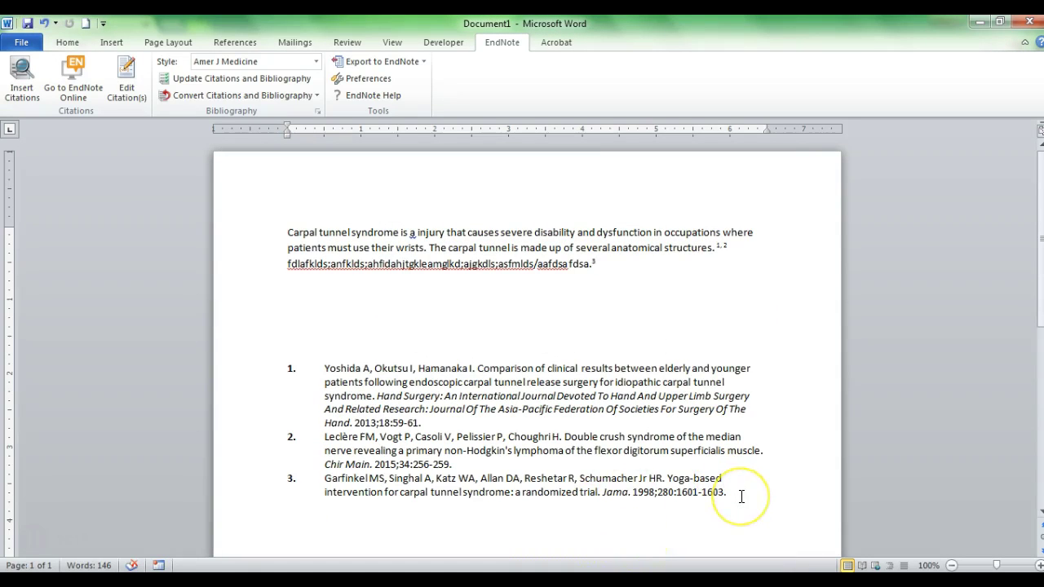
{"action": "left_click", "coordinate": [287, 232]}
{"action": "type", "text": "fjdklas;fjdks;langkel;sajtke;asnfkl;dsahti"}
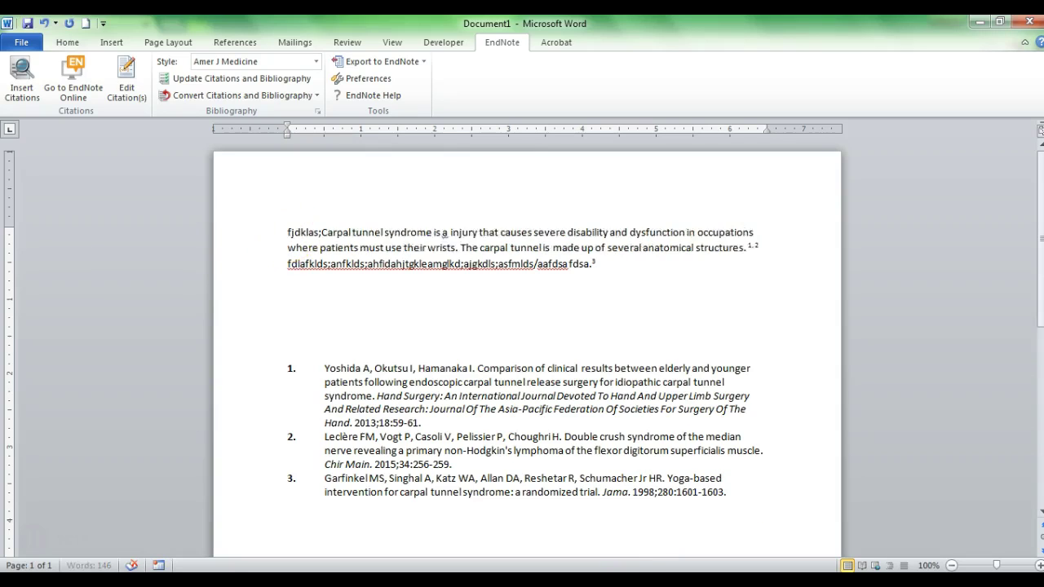
{"action": "type", "text": "easjkta.sej"}
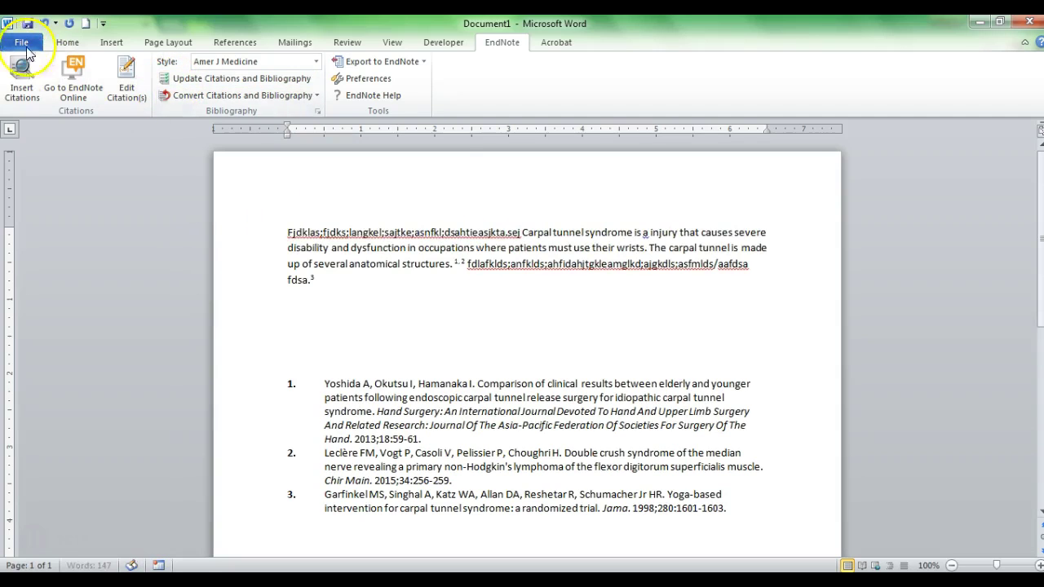
{"action": "left_click", "coordinate": [22, 79]}
{"action": "left_click", "coordinate": [416, 242]}
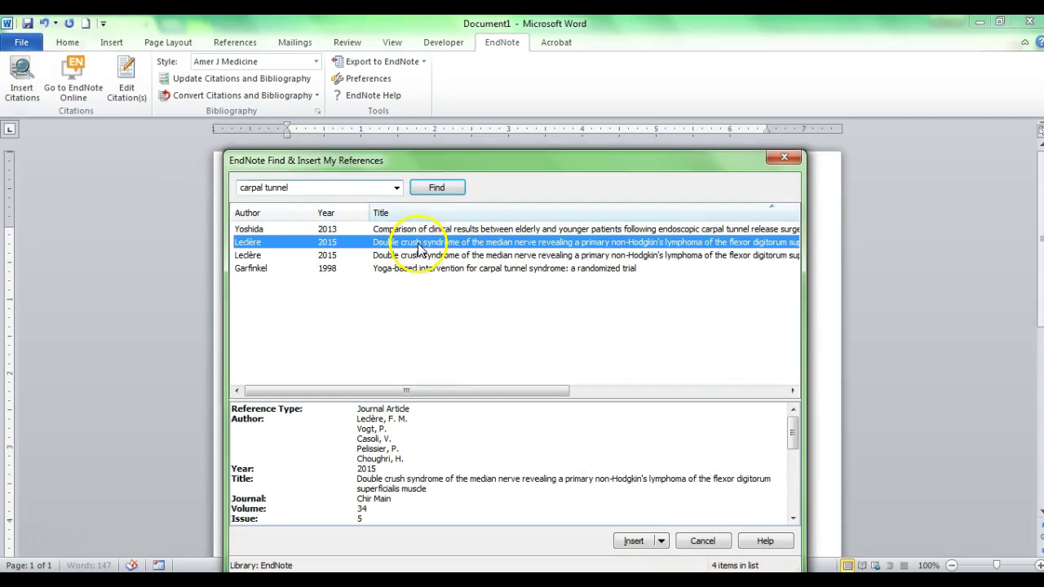
{"action": "left_click", "coordinate": [631, 541]}
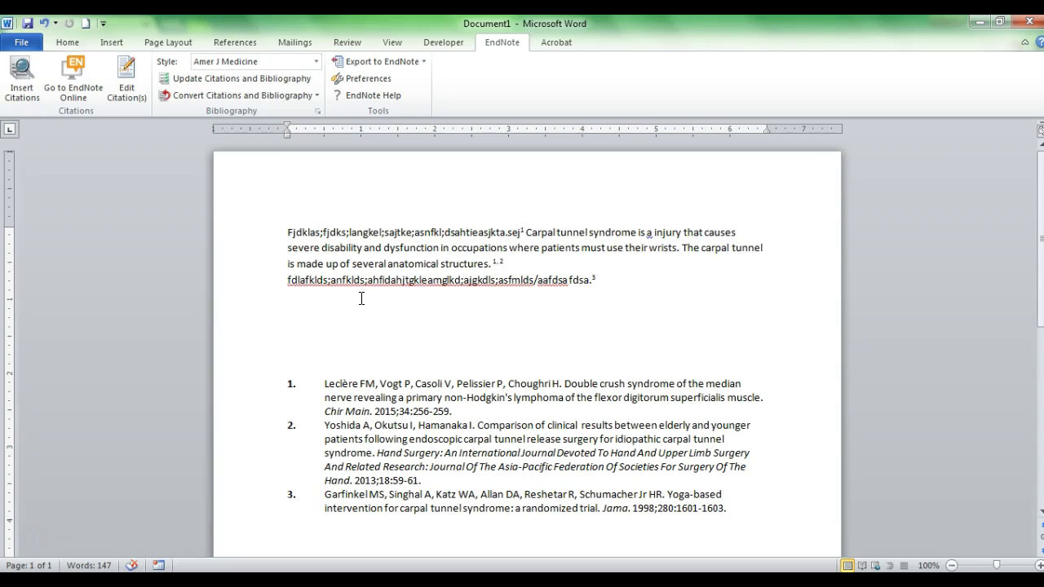
{"action": "left_click", "coordinate": [281, 361]}
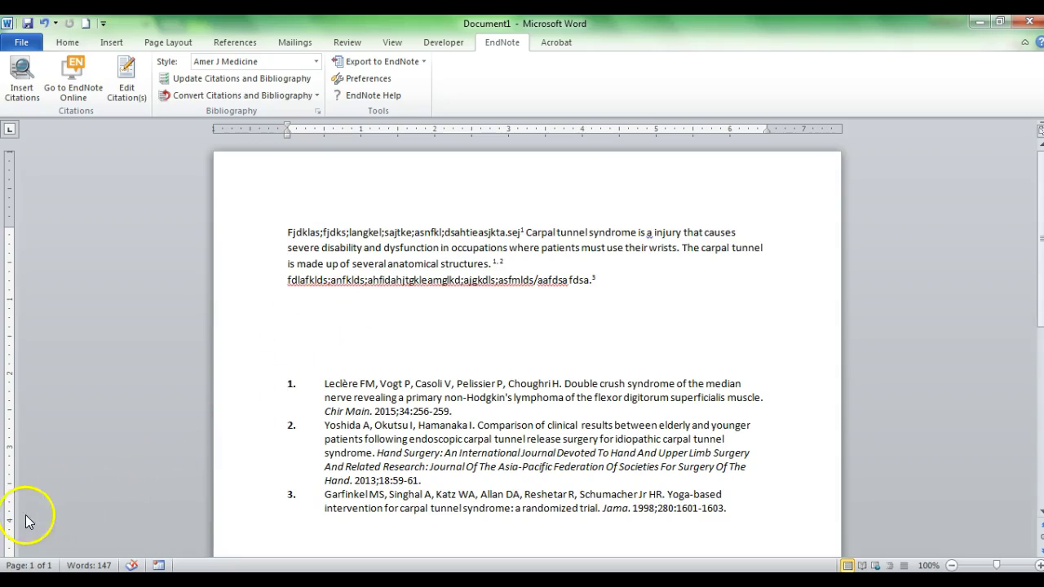
In the ProQuest results, open result 2, the Journal of Orthopaedic Science carpal tunnel instrument article
{"action": "key", "text": "alt+Tab"}
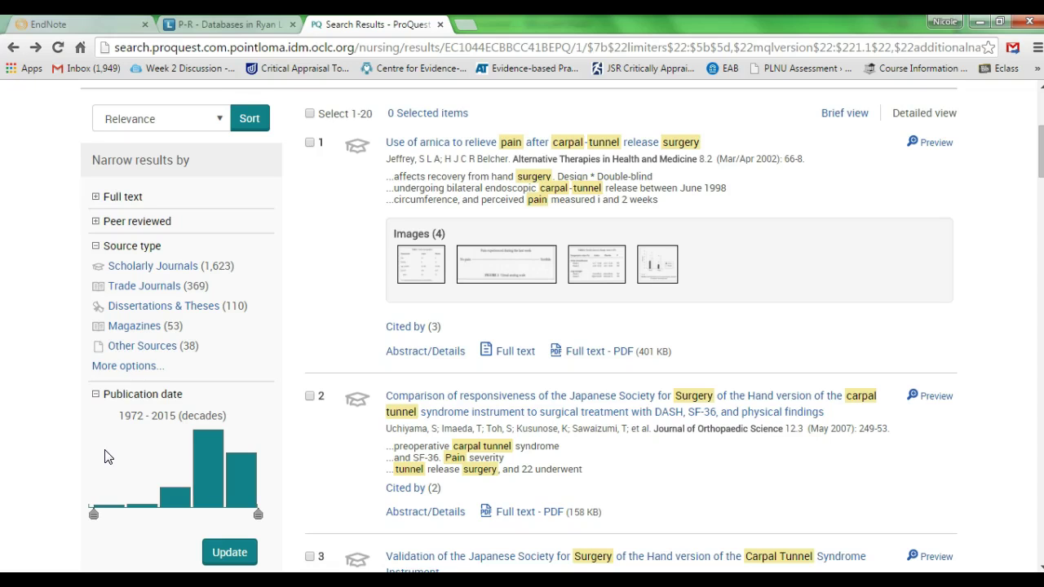
{"action": "scroll", "coordinate": [104, 457], "scroll_direction": "up", "scroll_amount": 2}
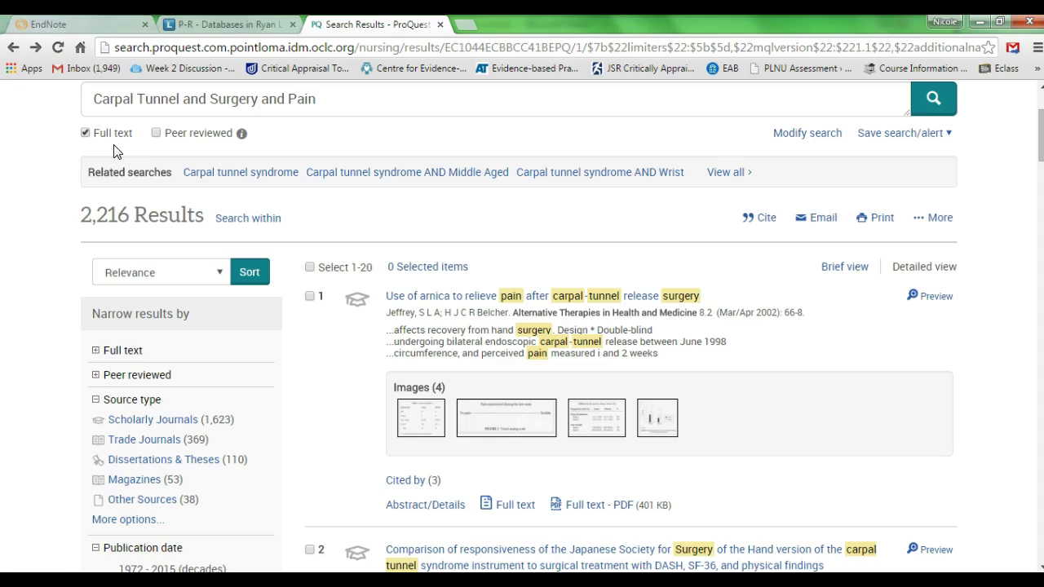
{"action": "left_click", "coordinate": [424, 437]}
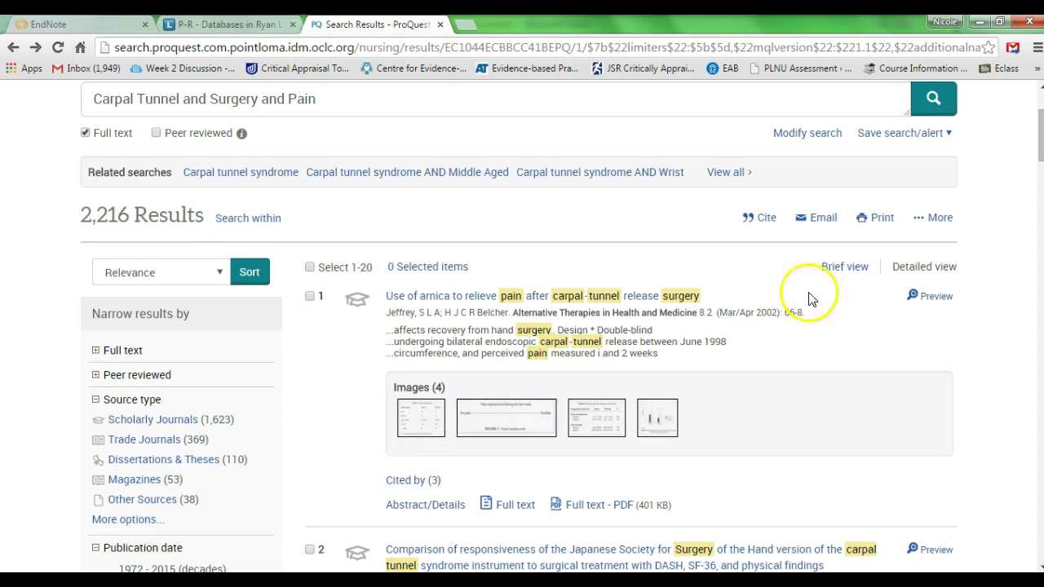
{"action": "scroll", "coordinate": [712, 313], "scroll_direction": "down", "scroll_amount": 3}
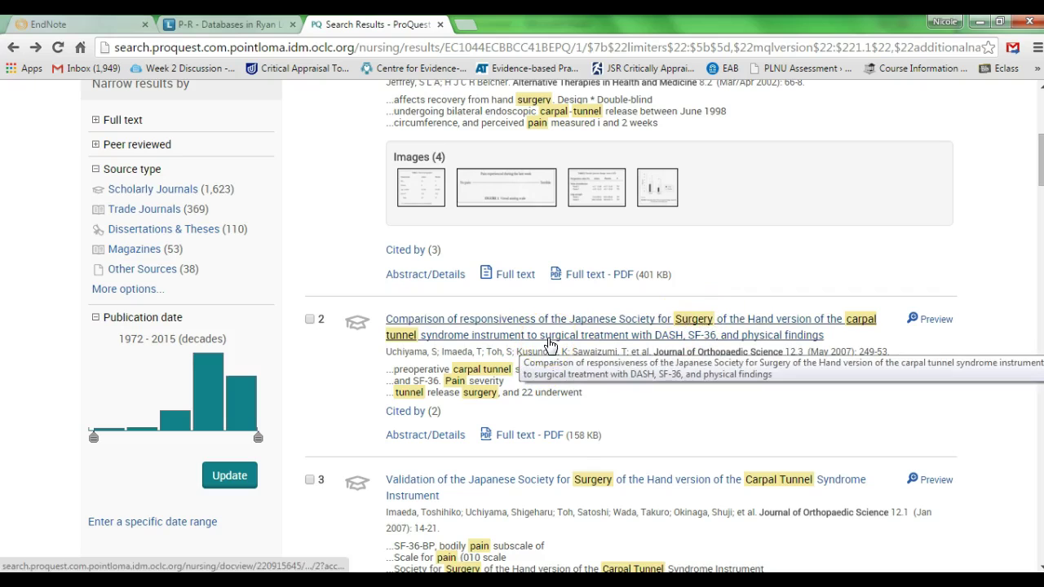
{"action": "left_click", "coordinate": [550, 343]}
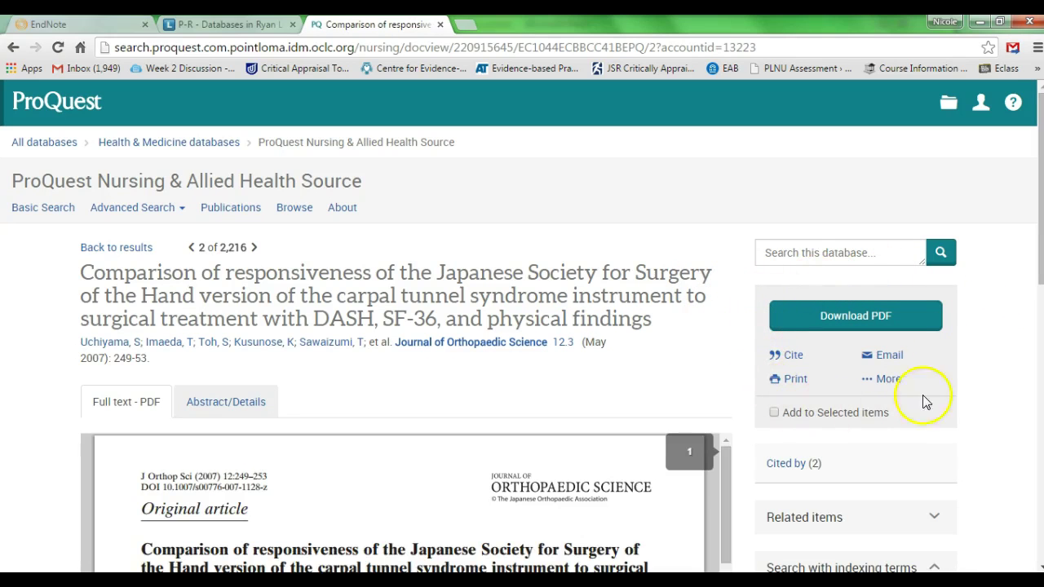
Export the article's citation as RIS (works with EndNote) and continue in the Export/Save dialog
{"action": "left_click", "coordinate": [881, 382]}
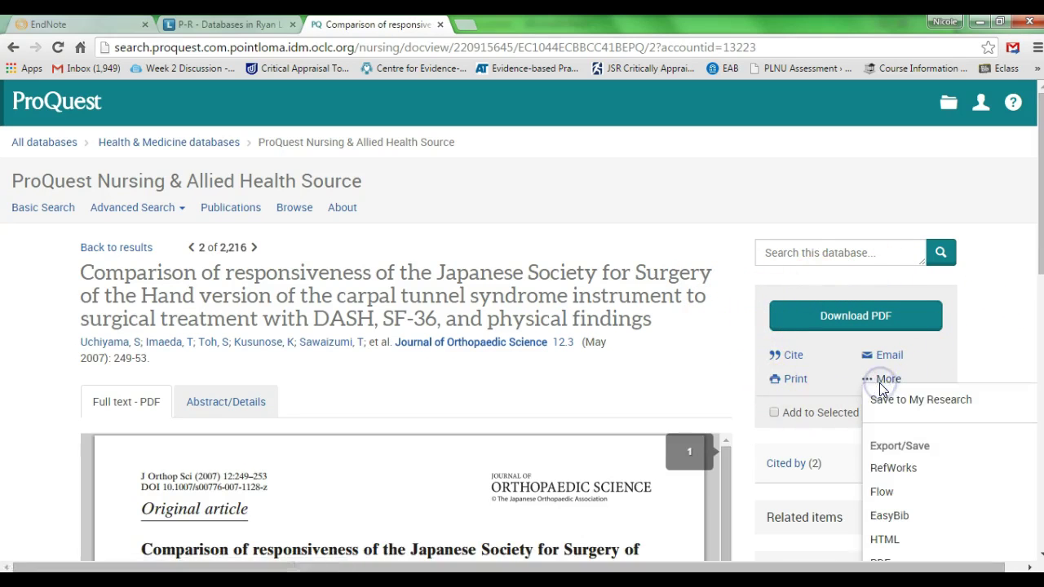
{"action": "scroll", "coordinate": [879, 387], "scroll_direction": "down", "scroll_amount": 2}
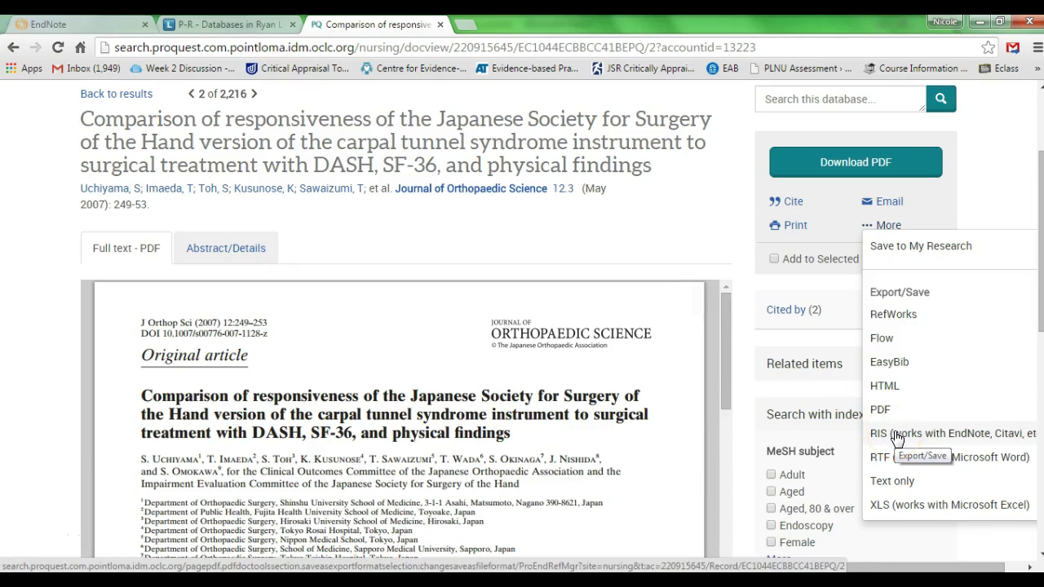
{"action": "left_click", "coordinate": [896, 437]}
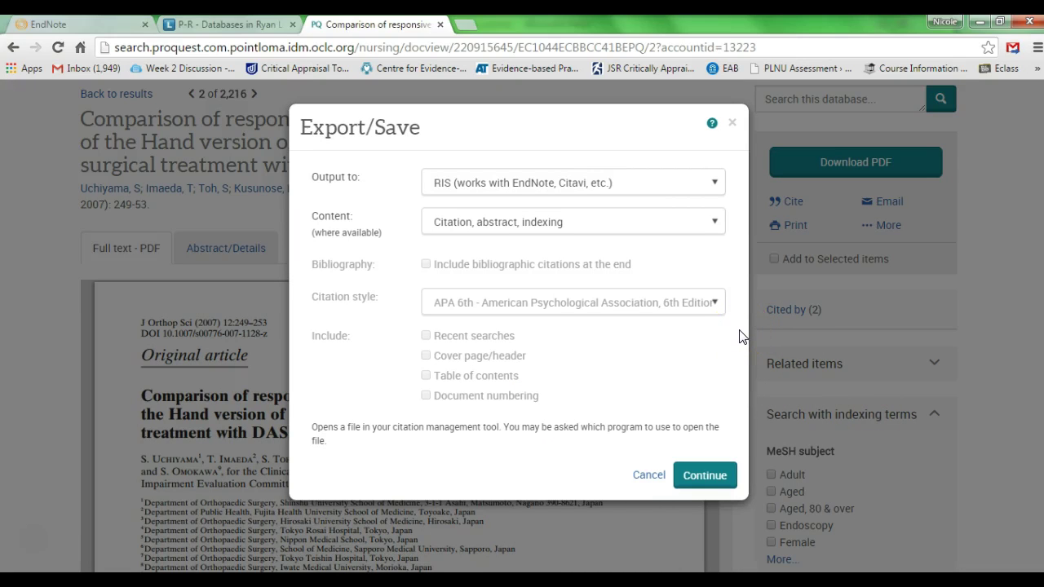
{"action": "left_click", "coordinate": [685, 473]}
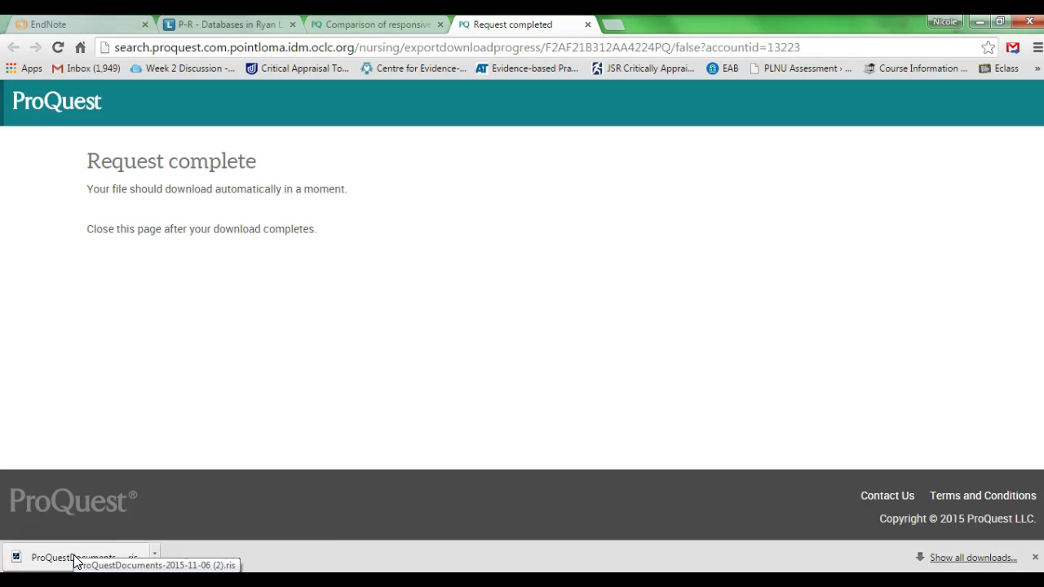
Open the downloaded .ris file, sign in to EndNote with the account e-mail and password, and confirm the export
{"action": "left_click", "coordinate": [73, 559]}
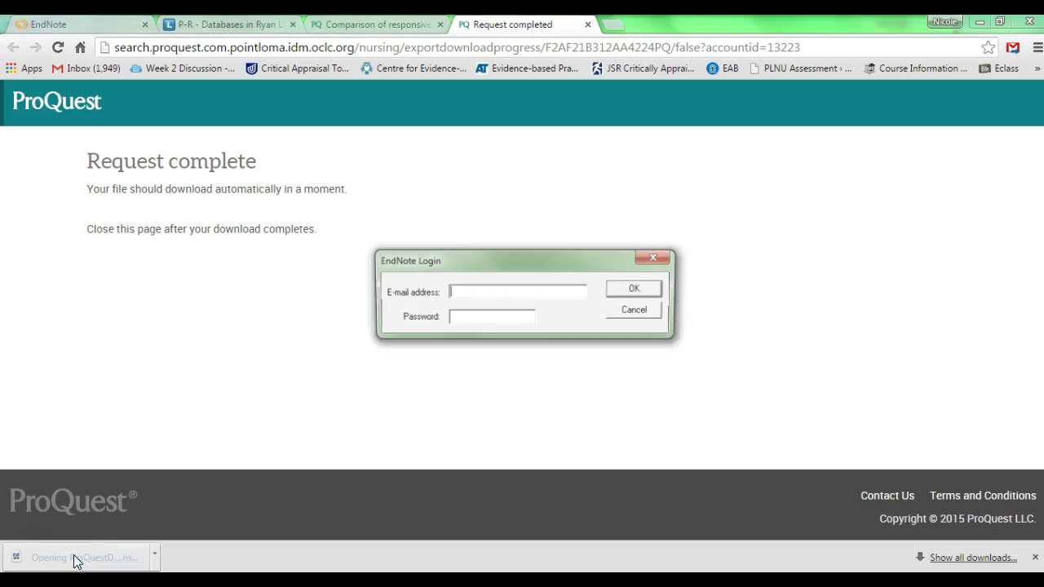
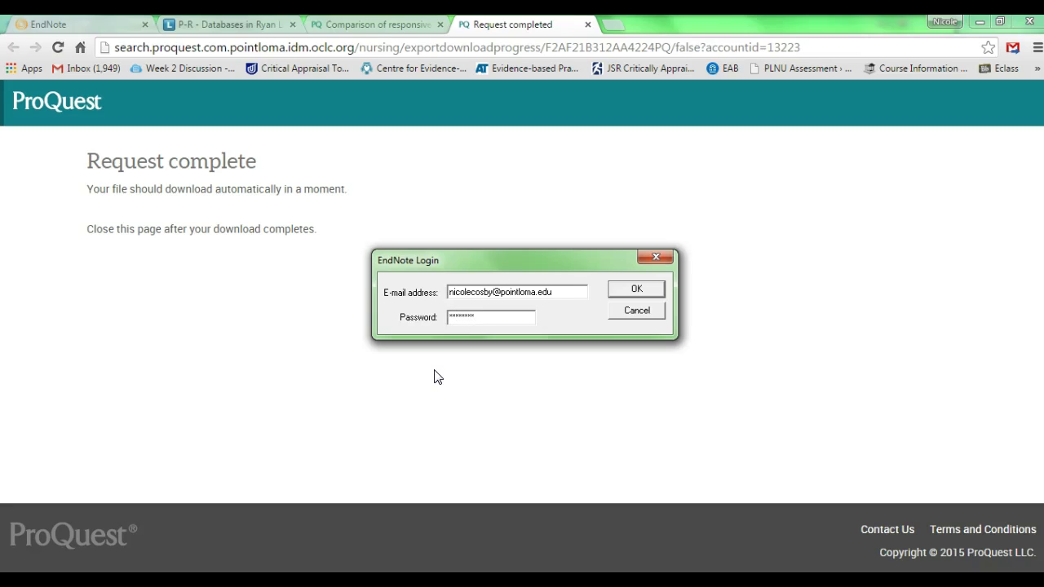
{"action": "left_click", "coordinate": [634, 291]}
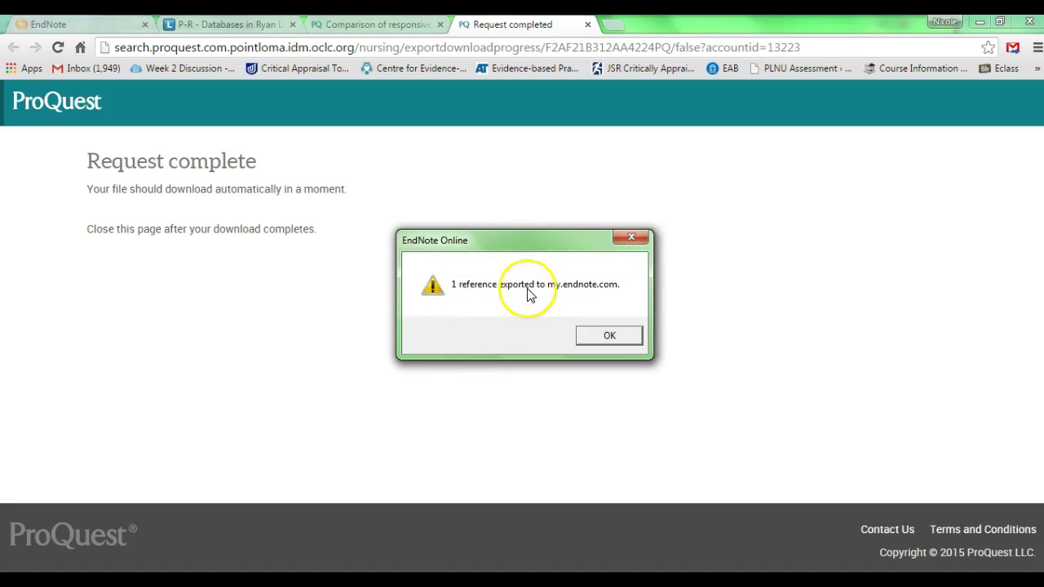
{"action": "left_click", "coordinate": [598, 334]}
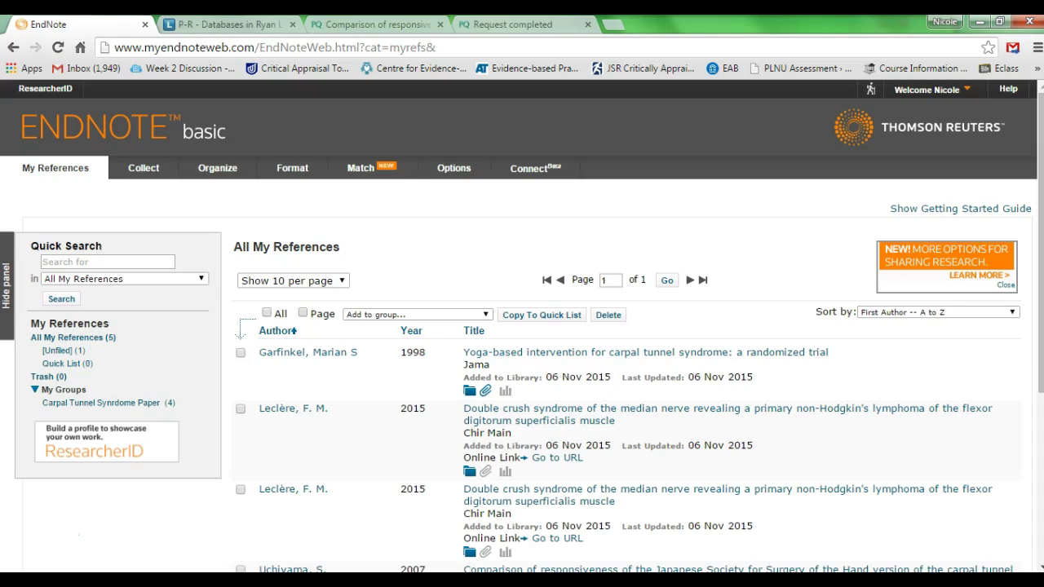
Under All My References, open the Uchiyama 2007 Journal of Orthopaedic Science record
{"action": "left_click", "coordinate": [104, 338]}
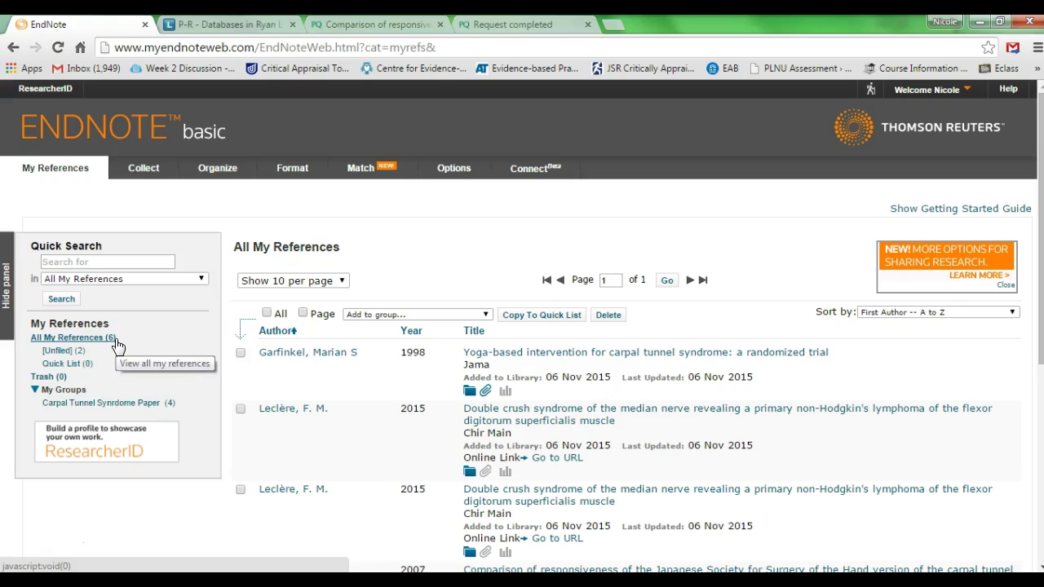
{"action": "scroll", "coordinate": [293, 331], "scroll_direction": "down", "scroll_amount": 2}
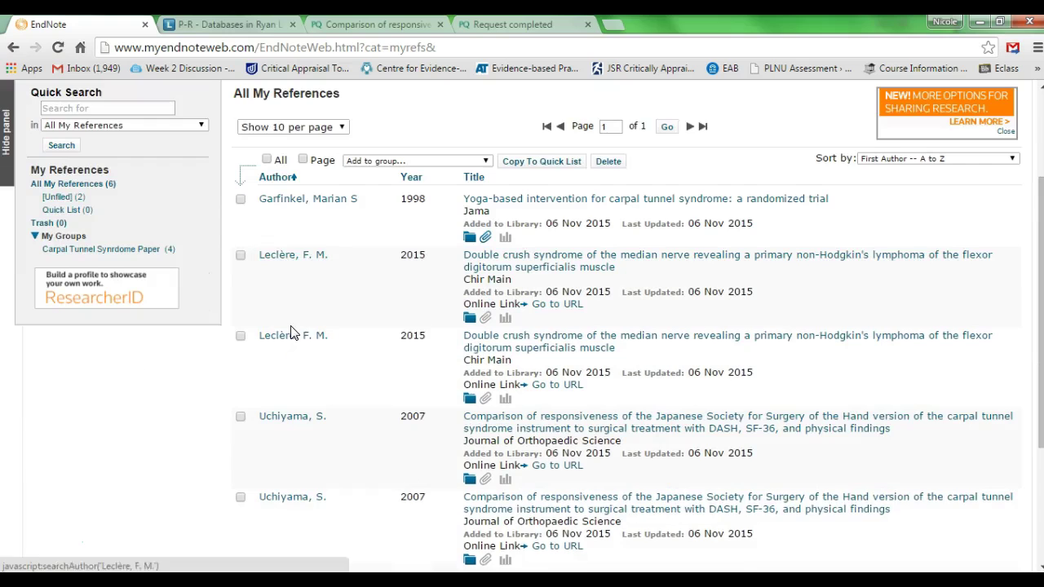
{"action": "scroll", "coordinate": [291, 330], "scroll_direction": "down", "scroll_amount": 1}
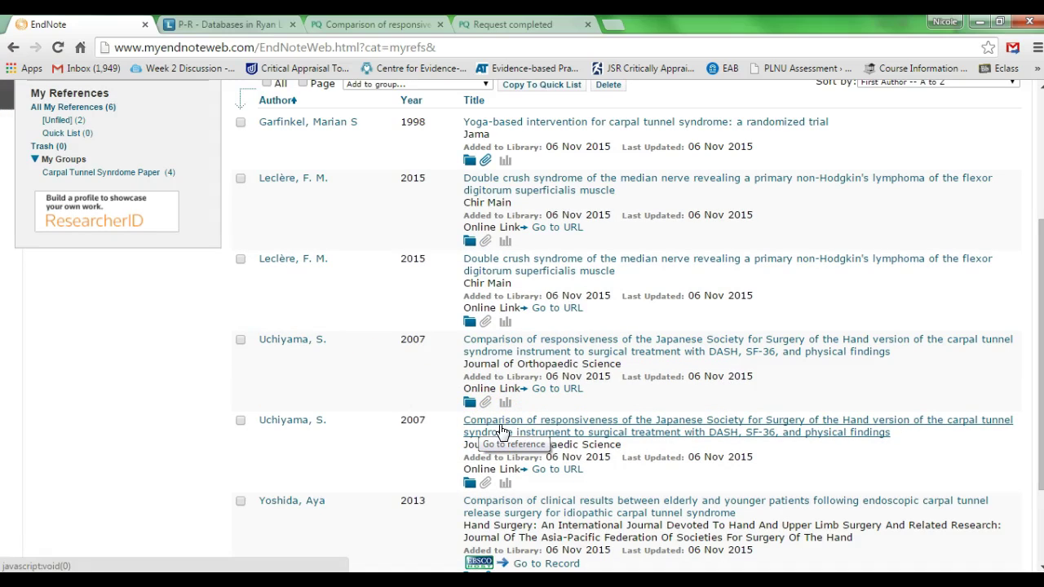
{"action": "left_click", "coordinate": [420, 386]}
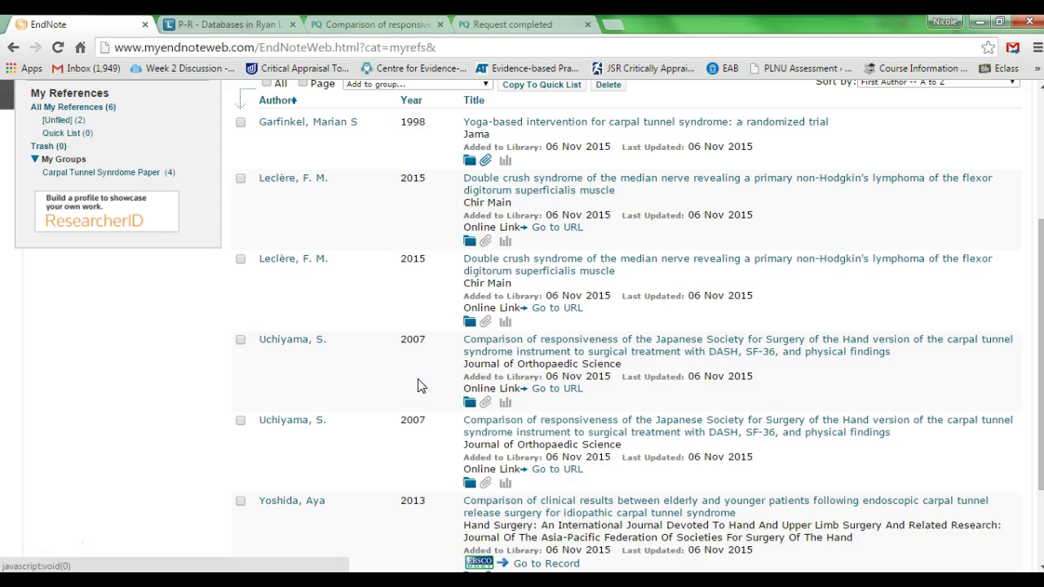
{"action": "left_click", "coordinate": [478, 431]}
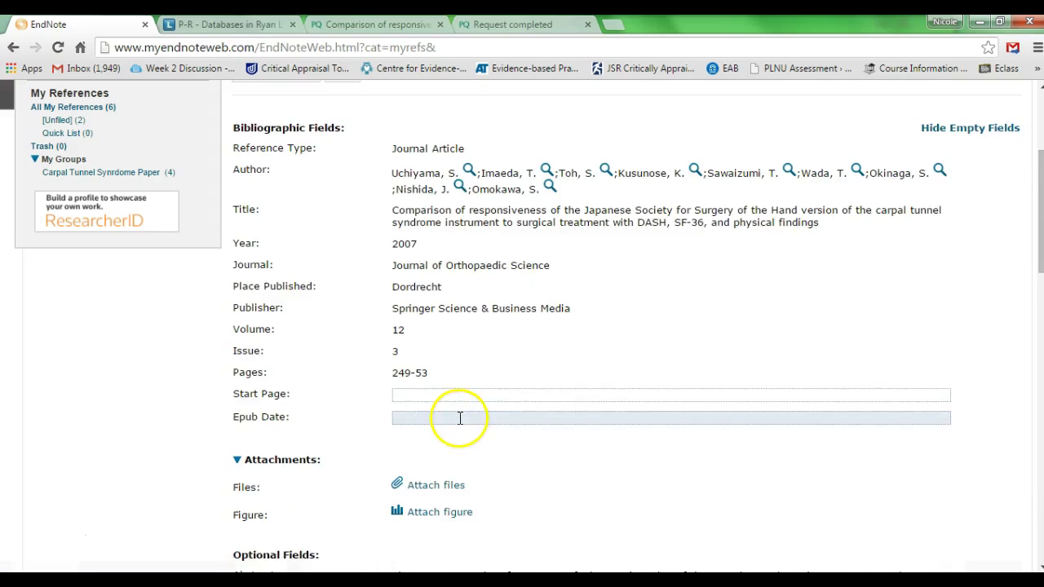
{"action": "scroll", "coordinate": [461, 421], "scroll_direction": "down", "scroll_amount": 1}
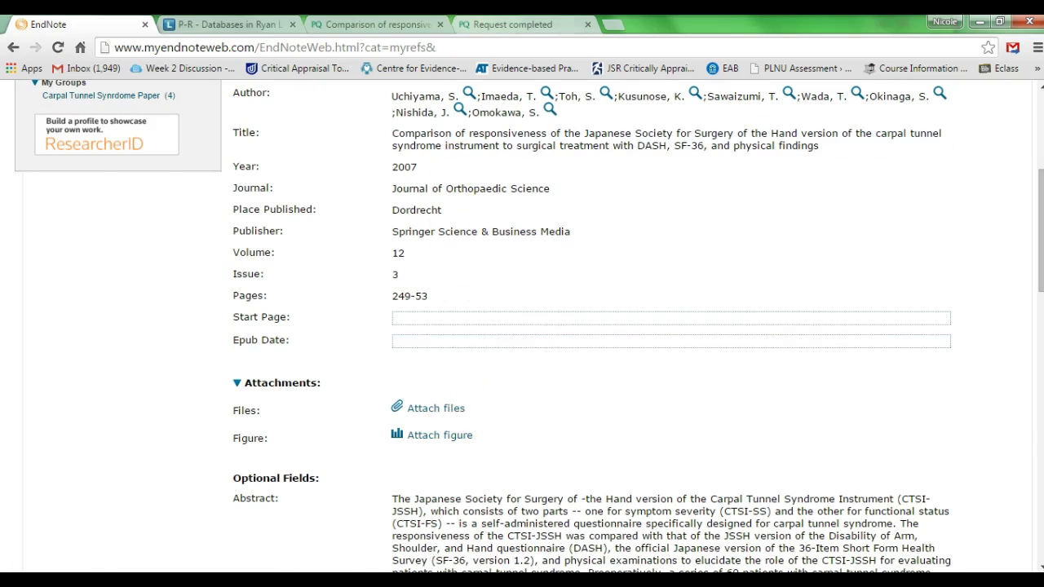
Download the article's full-text PDF from its ProQuest page
{"action": "left_click", "coordinate": [510, 24]}
{"action": "left_click", "coordinate": [375, 25]}
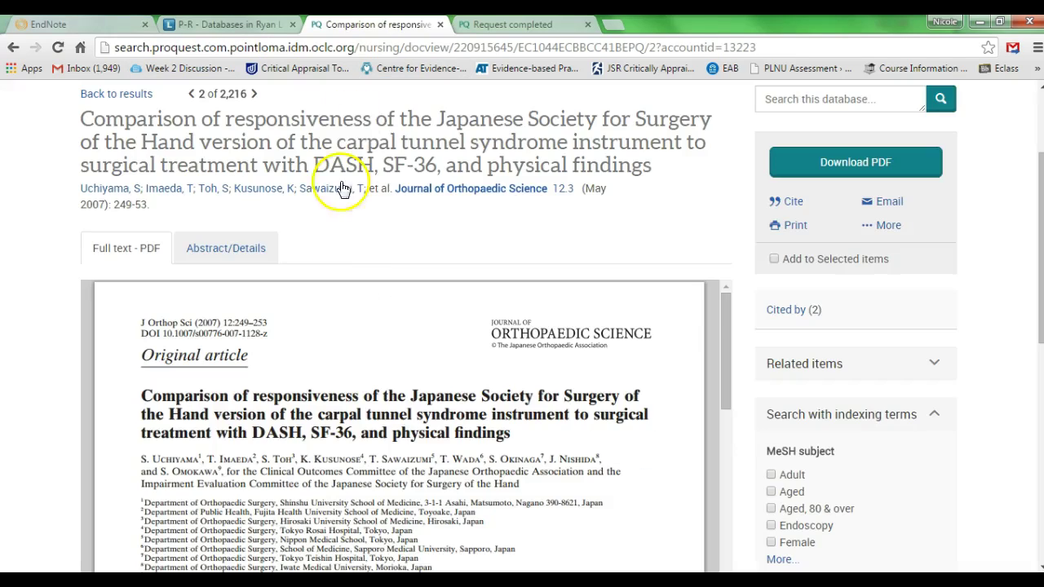
{"action": "left_click", "coordinate": [877, 160]}
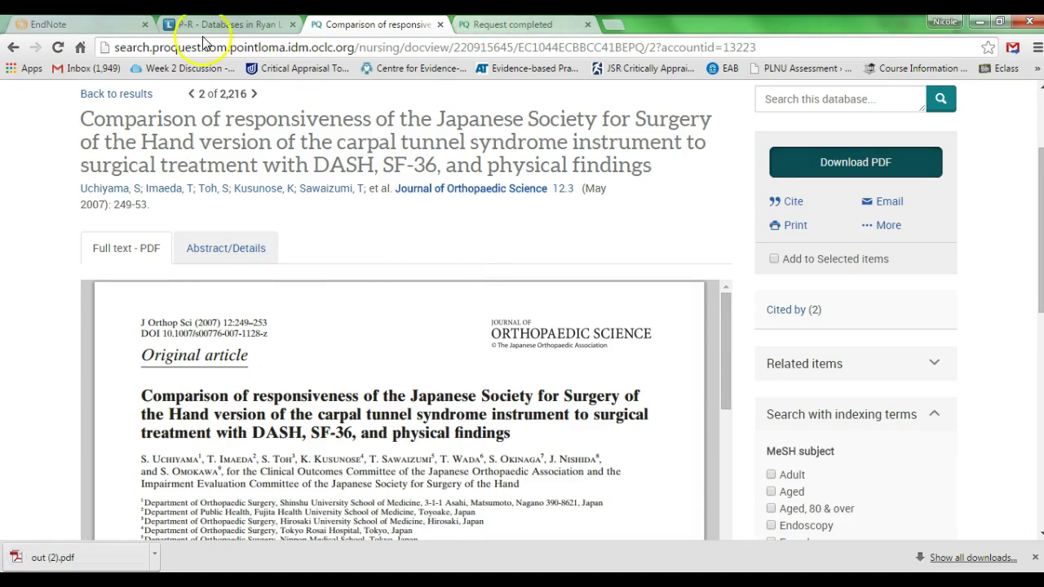
Attach out (2).pdf from Downloads to the Uchiyama EndNote record, then return to Word
{"action": "left_click", "coordinate": [95, 25]}
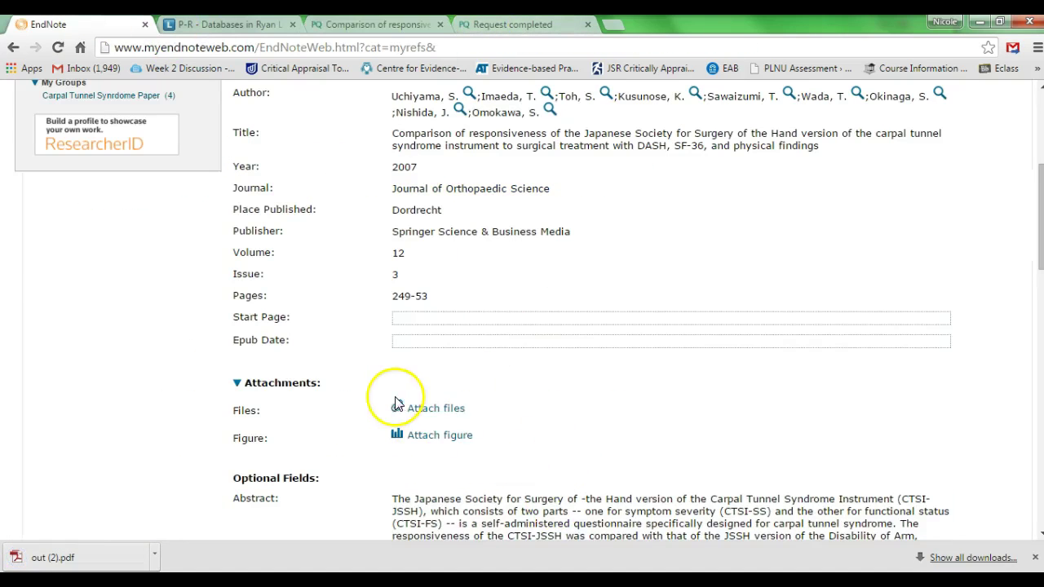
{"action": "left_click", "coordinate": [428, 408]}
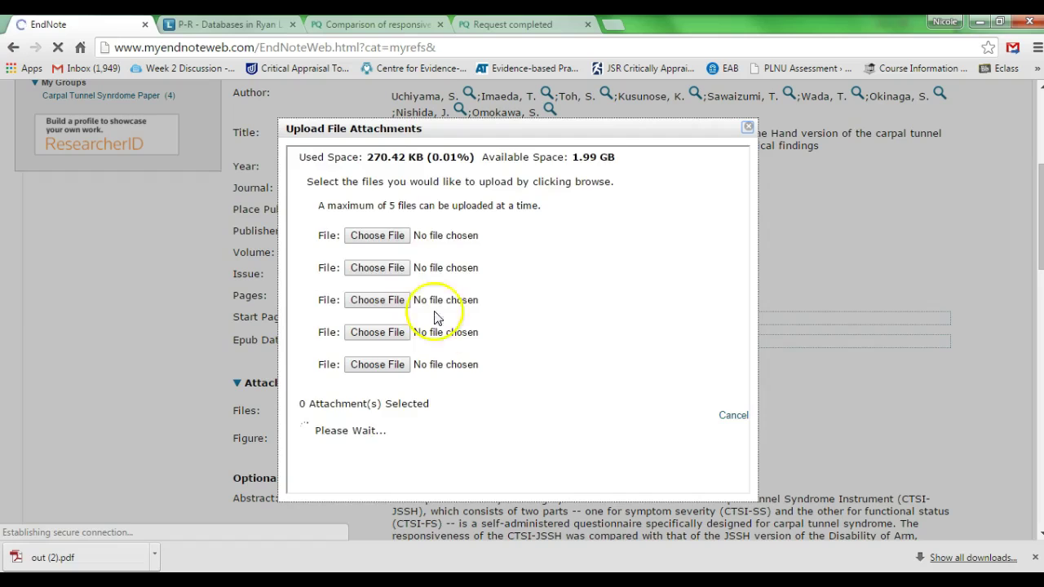
{"action": "left_click", "coordinate": [395, 239]}
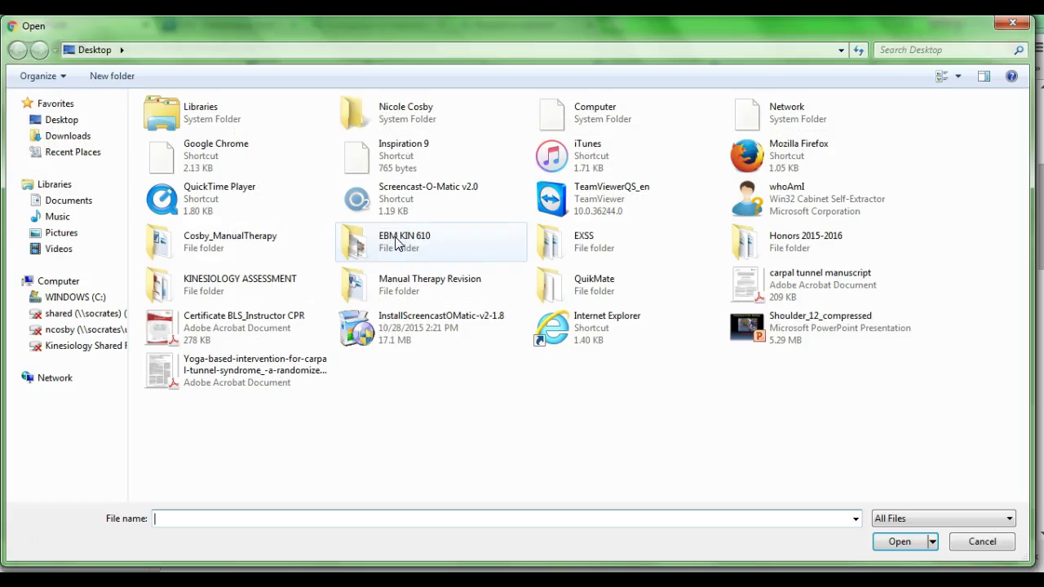
{"action": "left_click", "coordinate": [59, 137]}
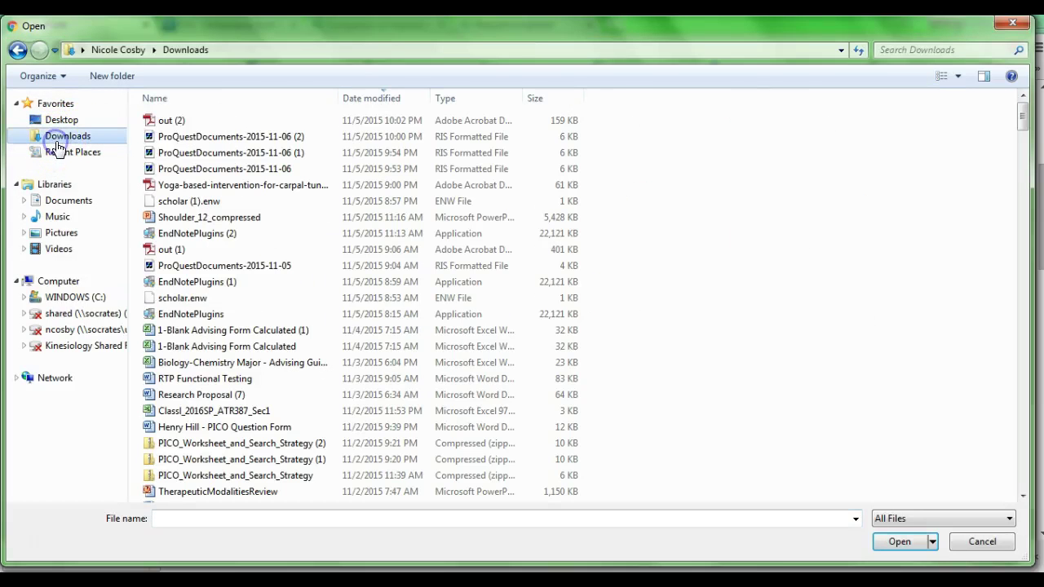
{"action": "left_click", "coordinate": [168, 120]}
{"action": "left_click", "coordinate": [900, 543]}
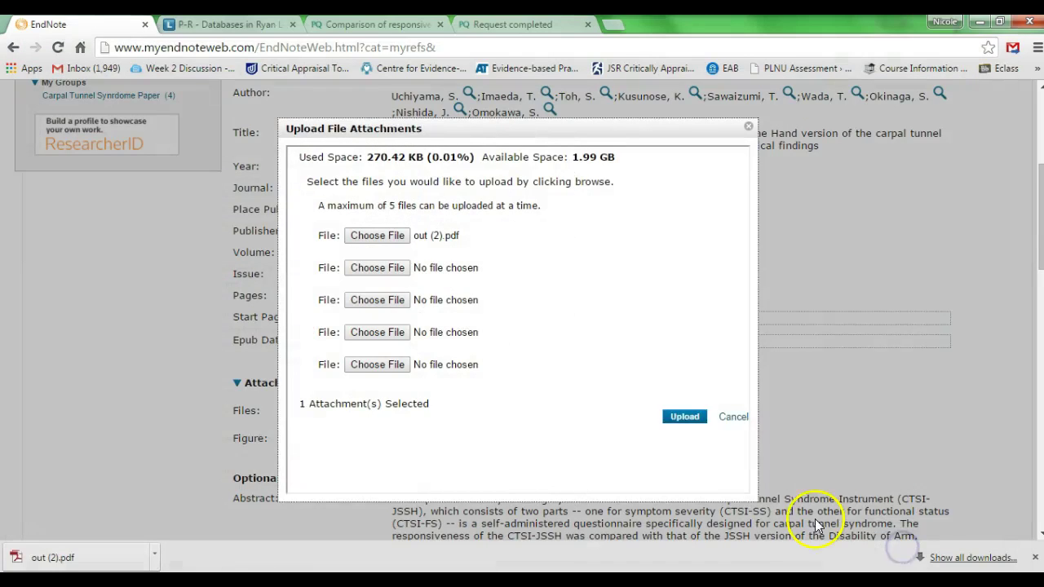
{"action": "left_click", "coordinate": [694, 419]}
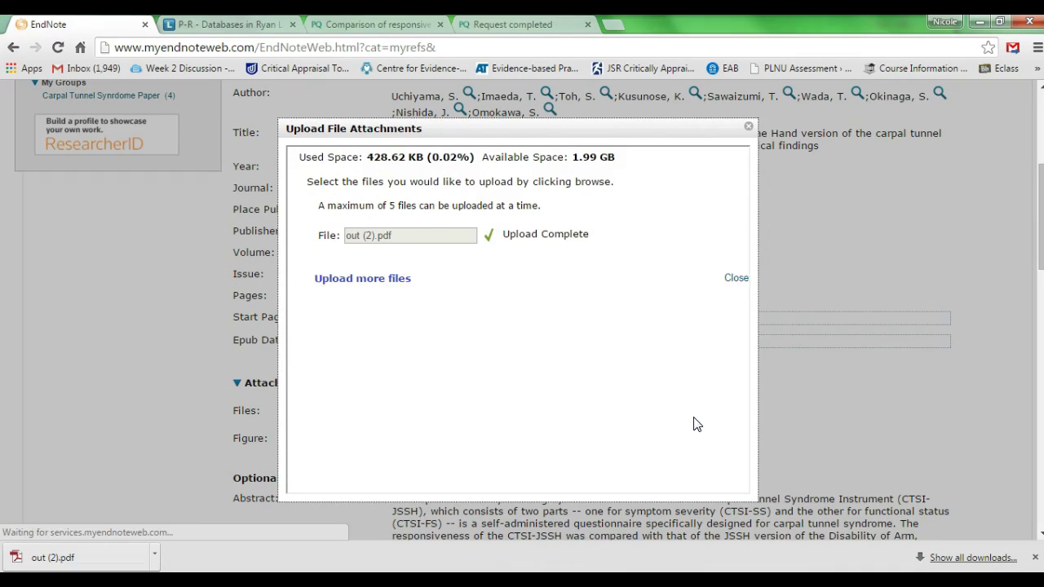
{"action": "left_click", "coordinate": [721, 292]}
{"action": "left_click", "coordinate": [736, 278]}
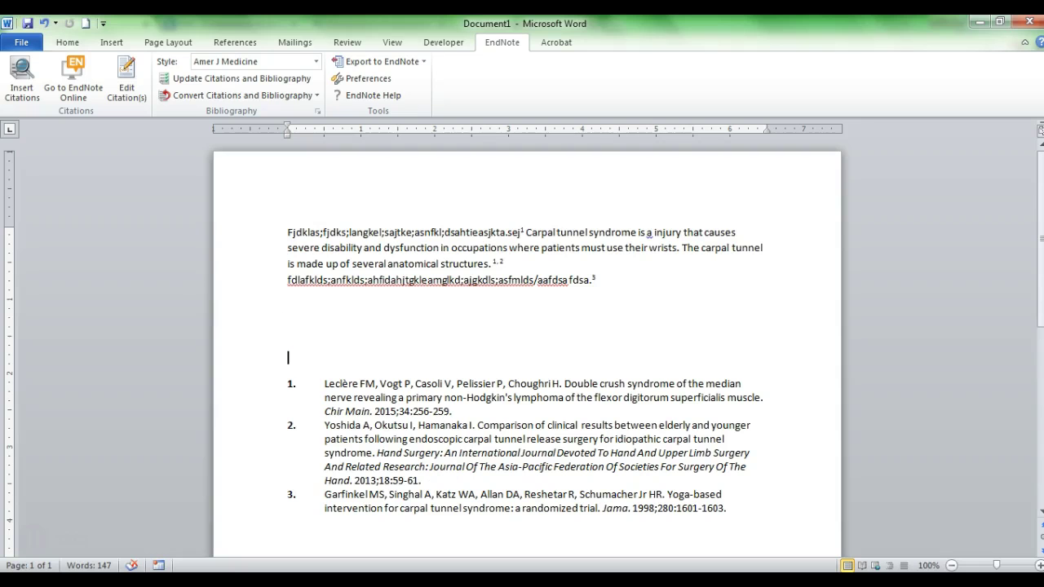
{"action": "left_click", "coordinate": [364, 571]}
Type filler text at the paragraph's end and cite Uchiyama 2007 from the carpal tunnel search
{"action": "left_click", "coordinate": [669, 281]}
{"action": "type", "text": "jdfklajdkla;nfo ;ewjif; d;a;fjc;an;af"}
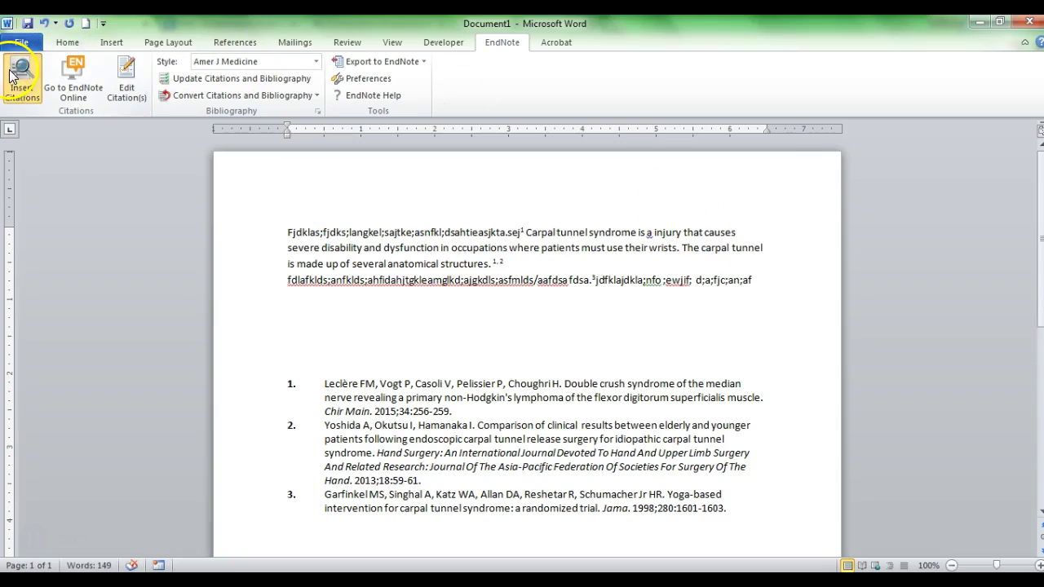
{"action": "left_click", "coordinate": [9, 76]}
{"action": "left_click", "coordinate": [319, 185]}
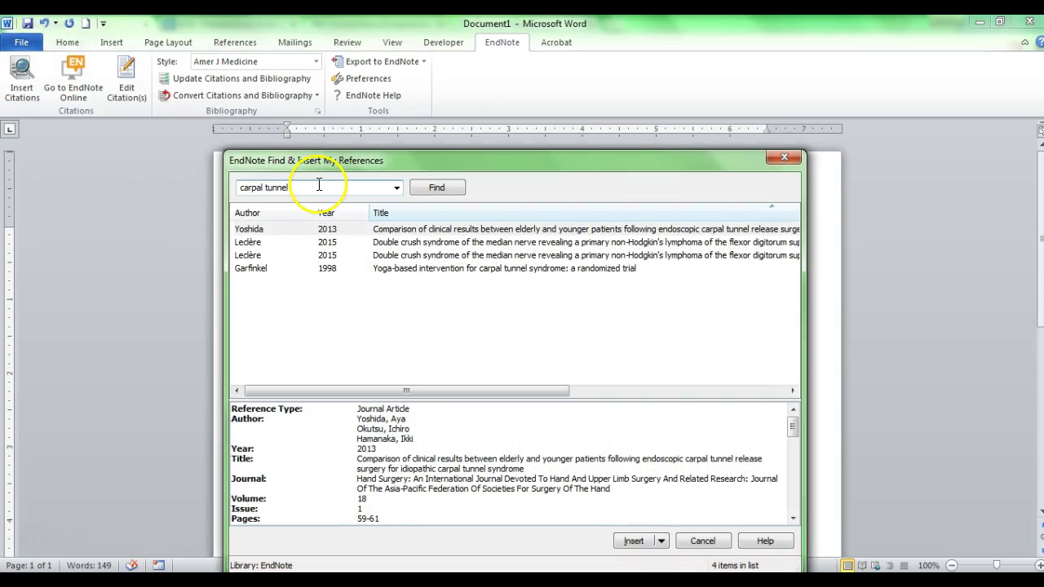
{"action": "key", "text": "Return"}
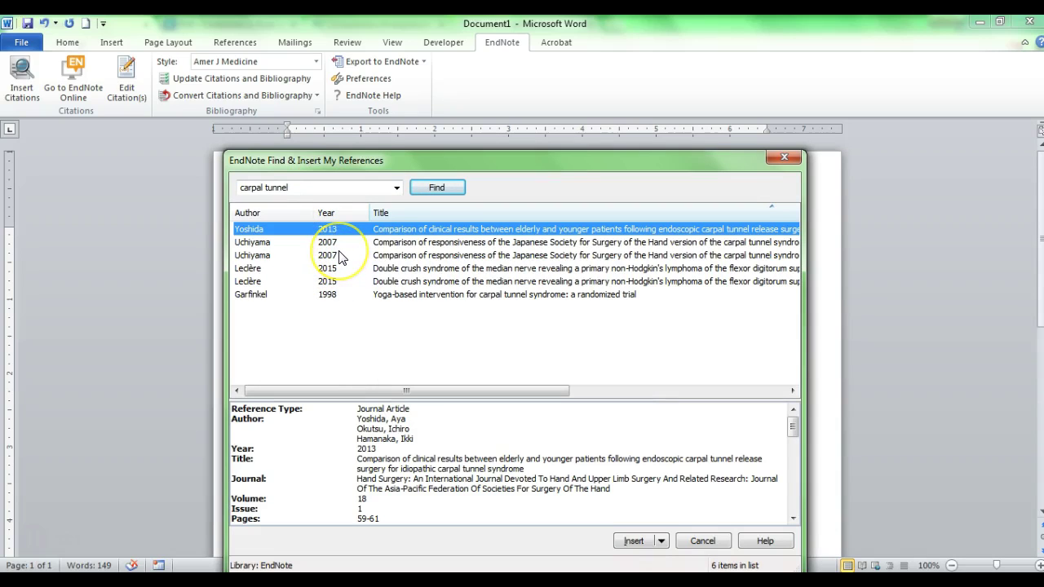
{"action": "left_click", "coordinate": [338, 253]}
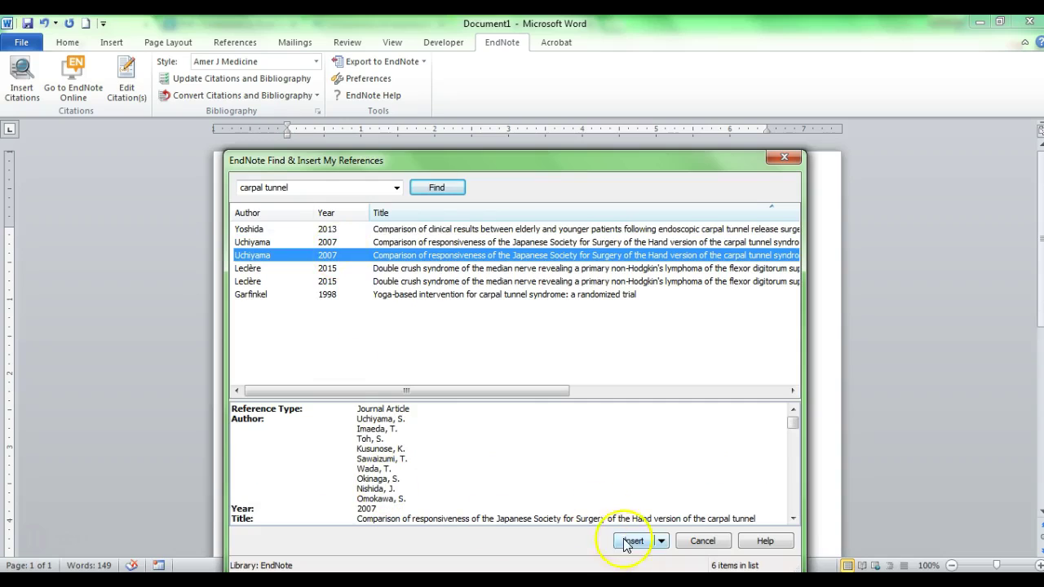
{"action": "left_click", "coordinate": [634, 540]}
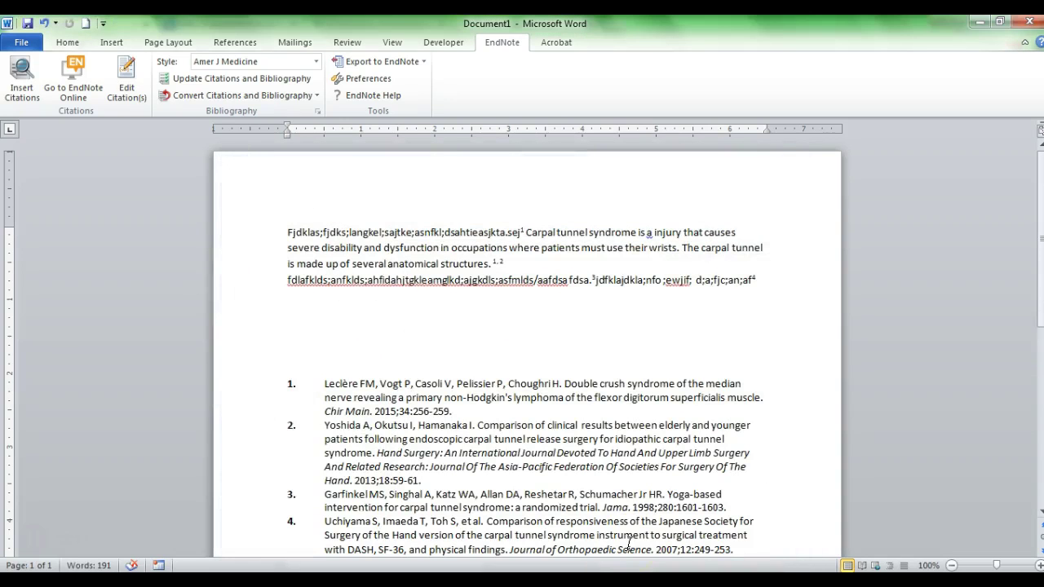
Add a filler sentence ending in a period at the paragraph's start, then open EndNote basic online
{"action": "left_click", "coordinate": [291, 233]}
{"action": "type", "text": "Ldfgdlsjgl;'fkopdsafopewa'jfela'jrfopewa/"}
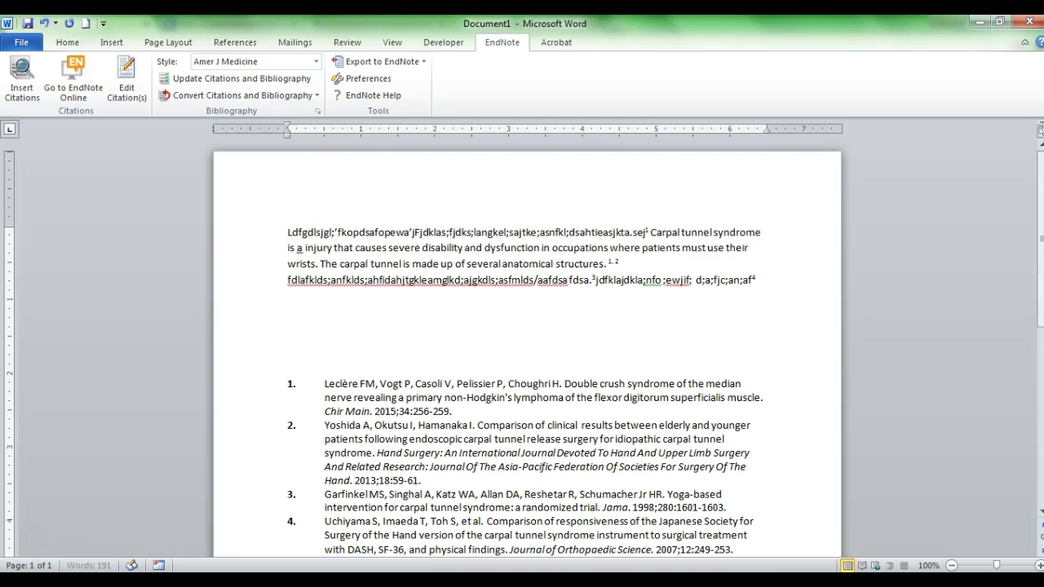
{"action": "key", "text": "BackSpace"}
{"action": "type", "text": "."}
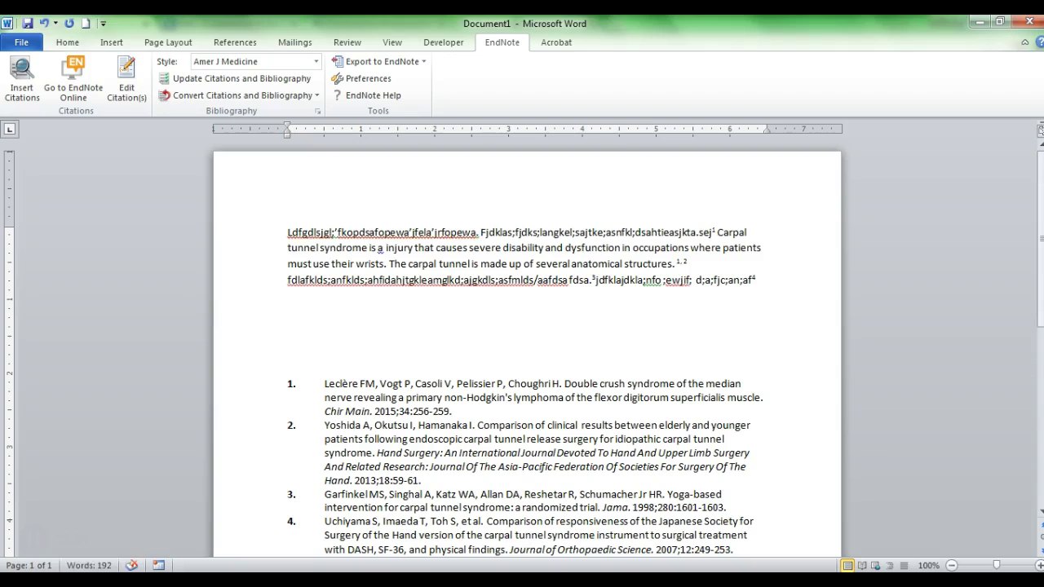
{"action": "left_click", "coordinate": [55, 74]}
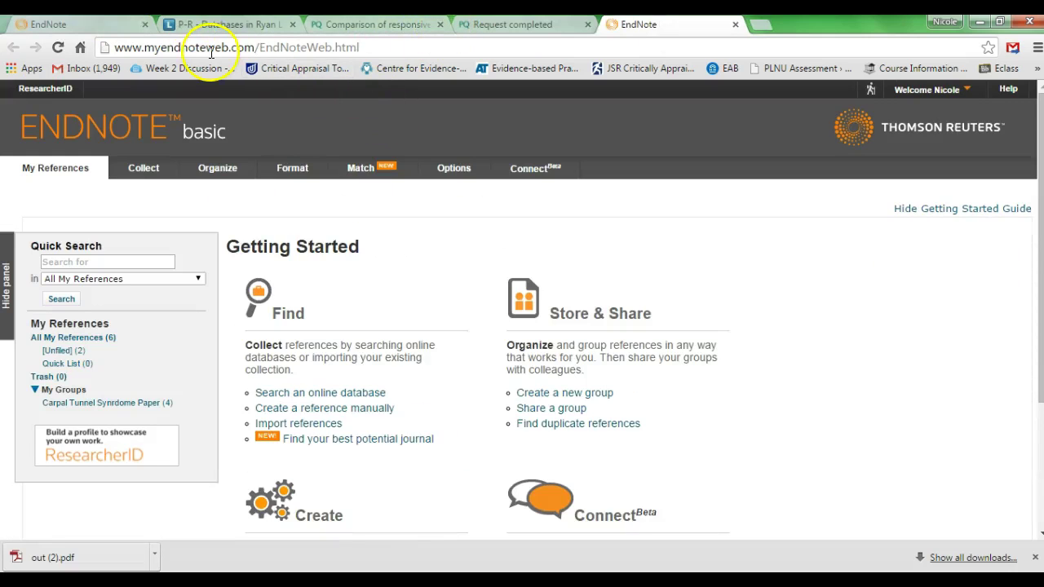
Cite Uchiyama 2007 after the new opening sentence in Word, then switch back to EndNote basic
{"action": "key", "text": "alt+Tab"}
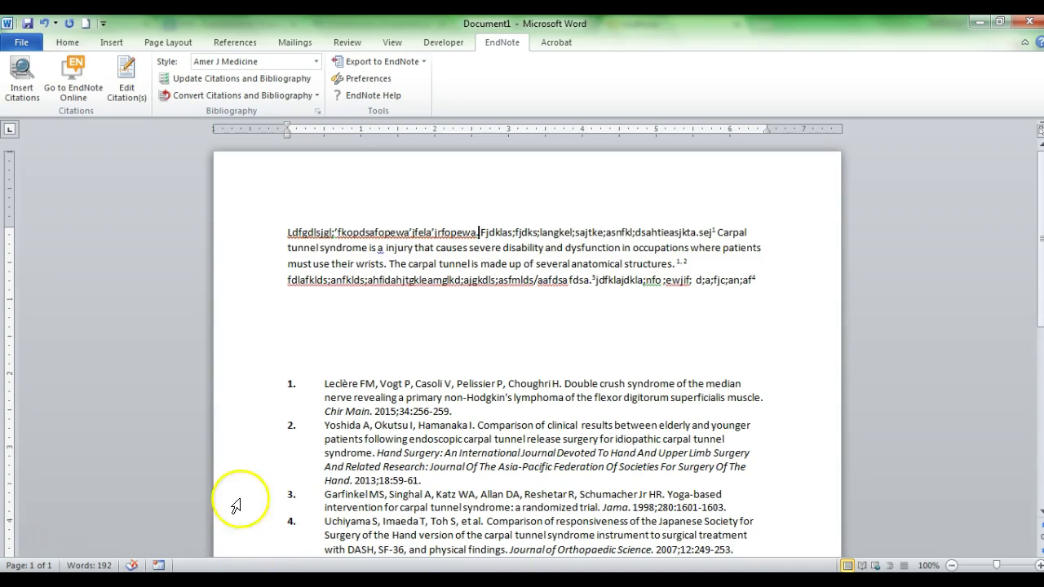
{"action": "left_click", "coordinate": [22, 85]}
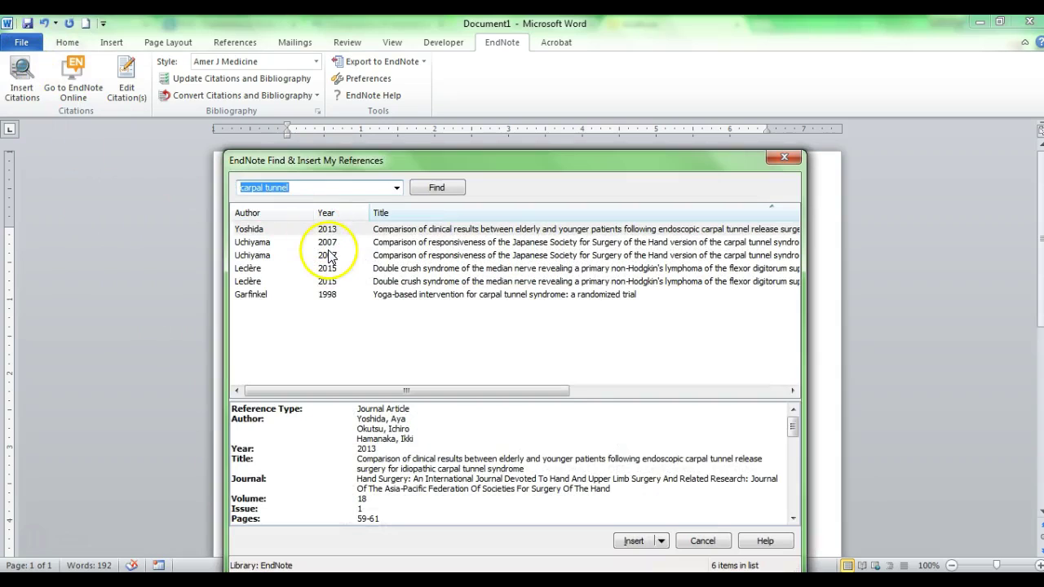
{"action": "left_click", "coordinate": [329, 242]}
{"action": "left_click", "coordinate": [634, 541]}
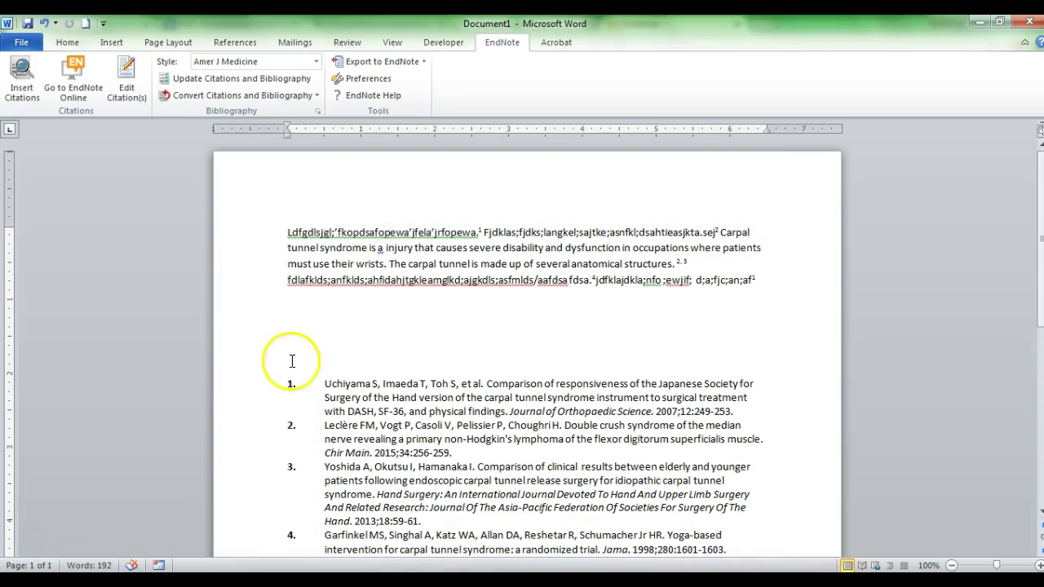
{"action": "left_click", "coordinate": [313, 381]}
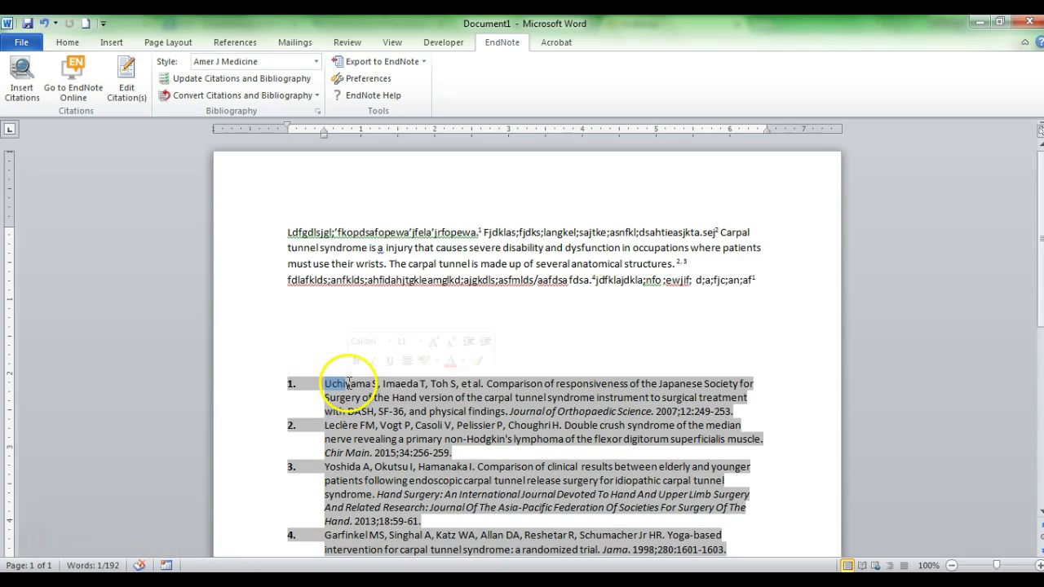
{"action": "scroll", "coordinate": [345, 420], "scroll_direction": "down", "scroll_amount": 3}
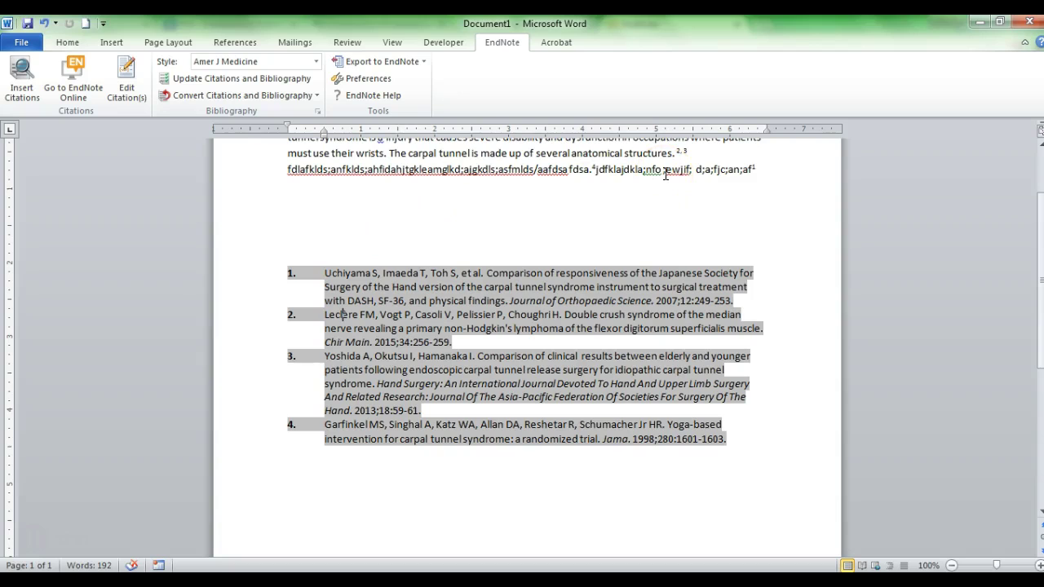
{"action": "key", "text": "alt+Tab"}
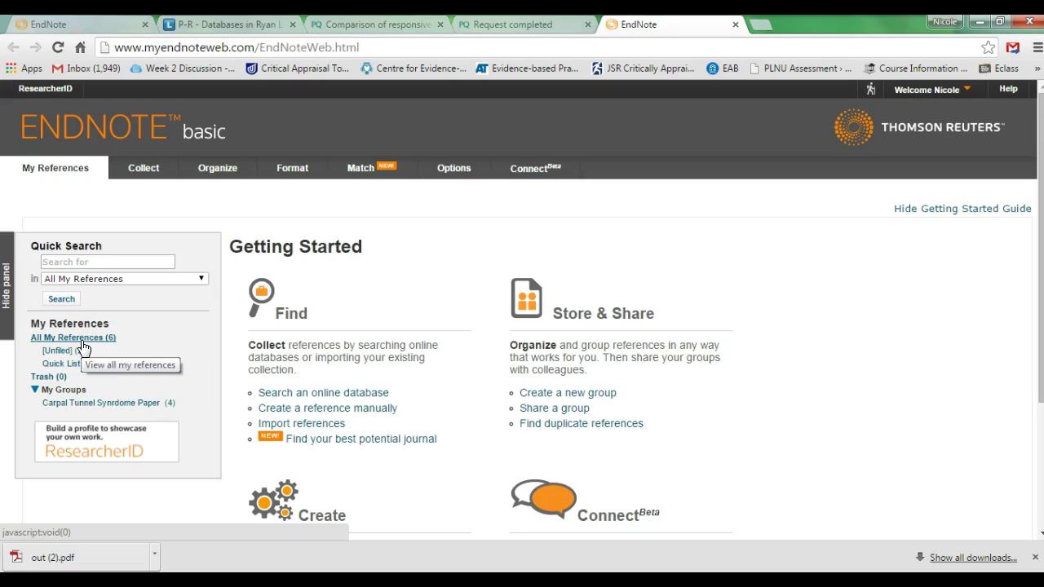
Go to EndNote basic's Collect section and open its Import References page
{"action": "left_click", "coordinate": [76, 391]}
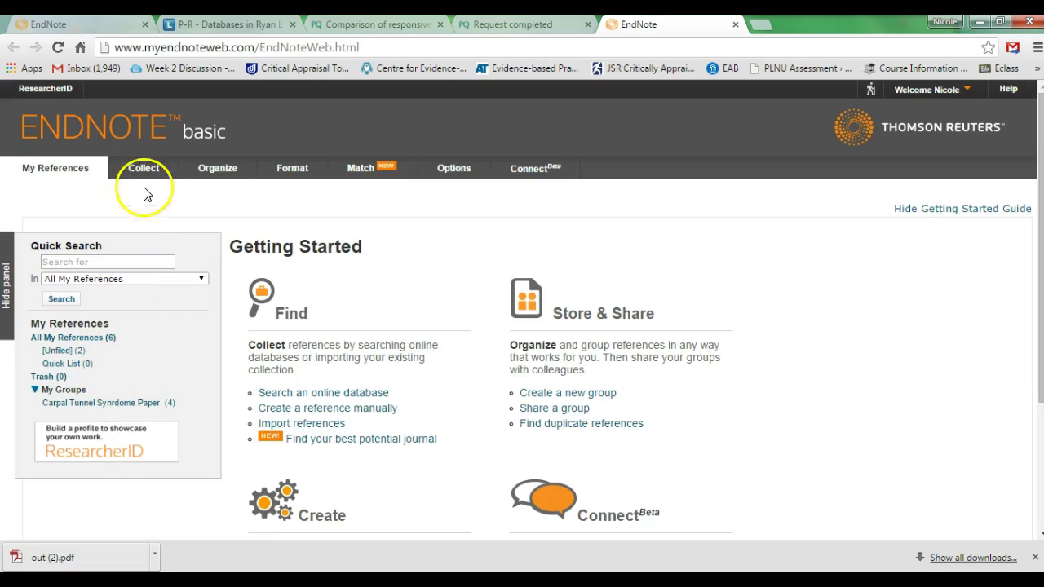
{"action": "mouse_move", "coordinate": [149, 176]}
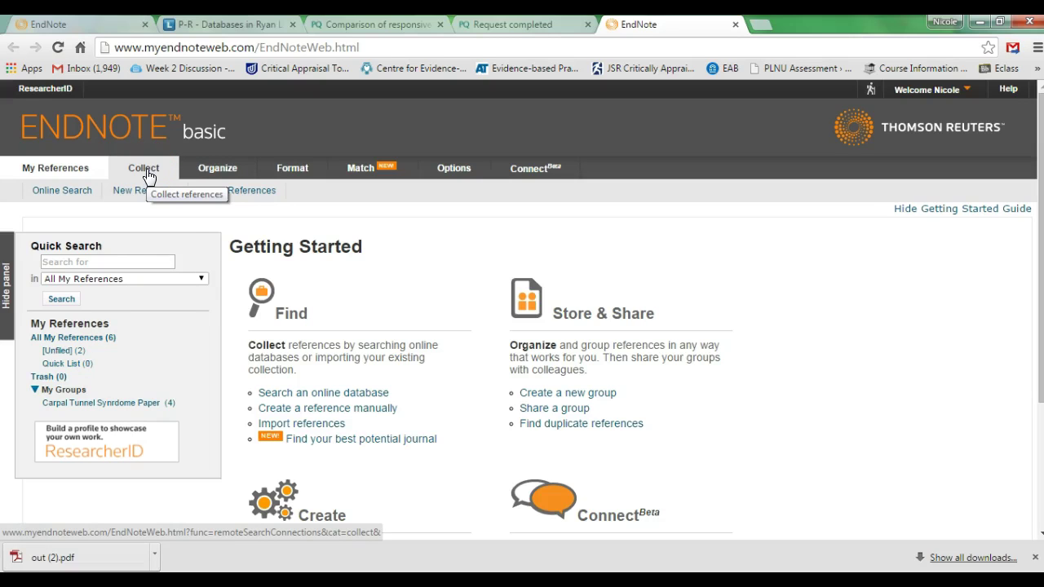
{"action": "left_click", "coordinate": [147, 169]}
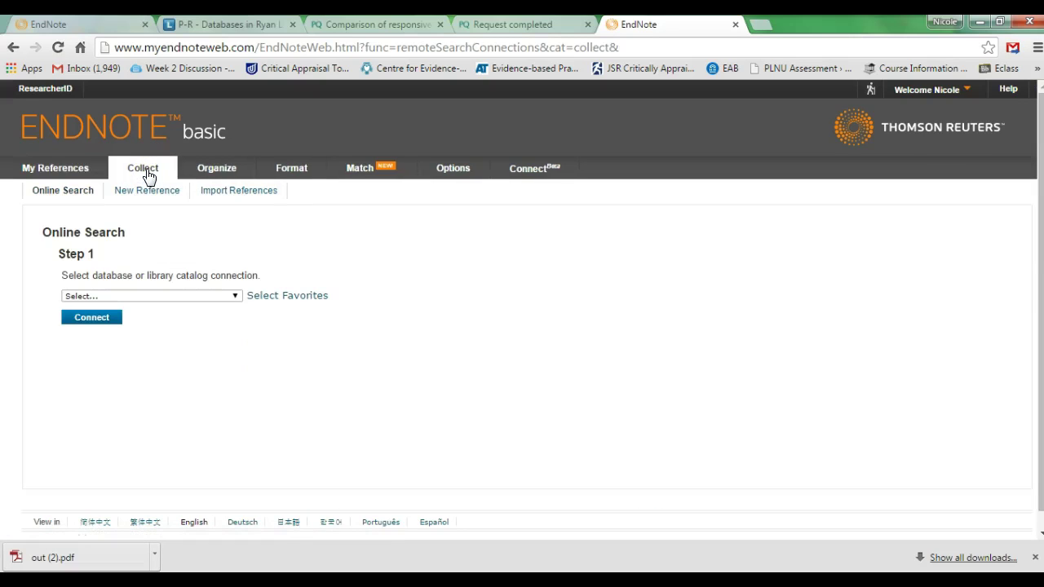
{"action": "left_click", "coordinate": [210, 192]}
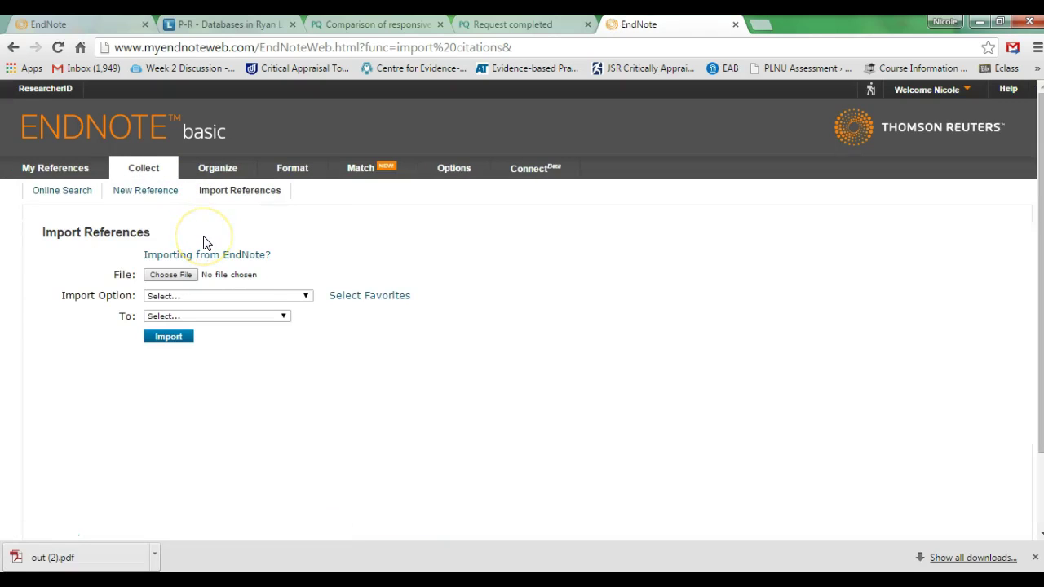
Open the Format > Bibliography page, then return to Word's four-entry Amer J Medicine bibliography
{"action": "left_click", "coordinate": [193, 278]}
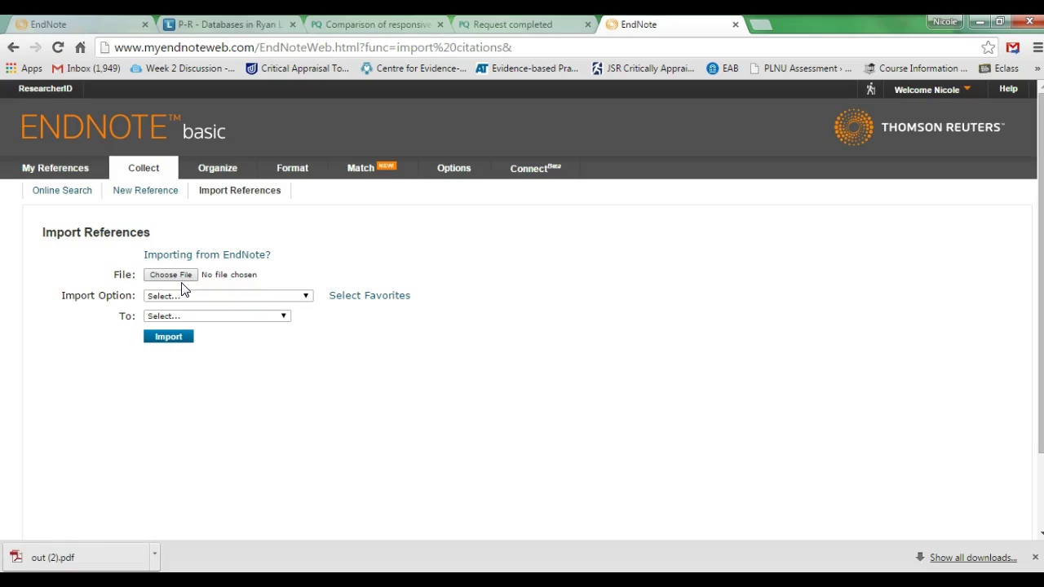
{"action": "mouse_move", "coordinate": [310, 180]}
{"action": "left_click", "coordinate": [310, 178]}
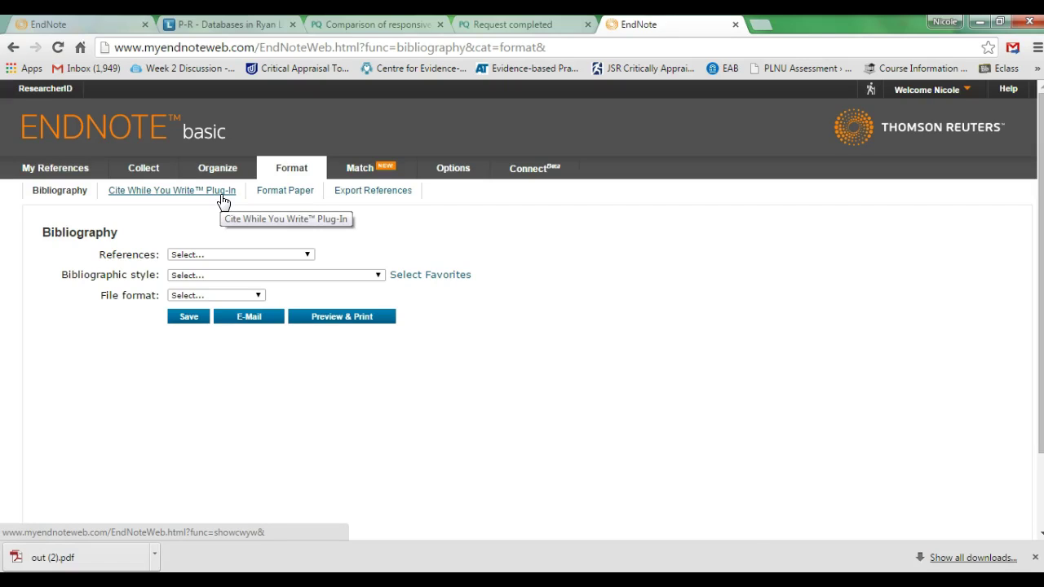
{"action": "key", "text": "alt+Tab"}
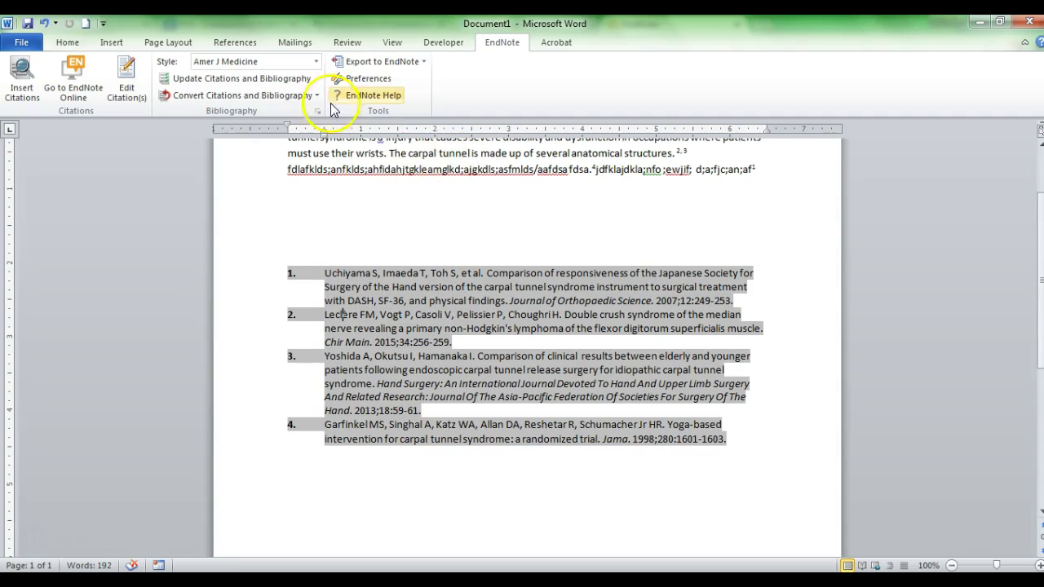
{"action": "left_click", "coordinate": [316, 62]}
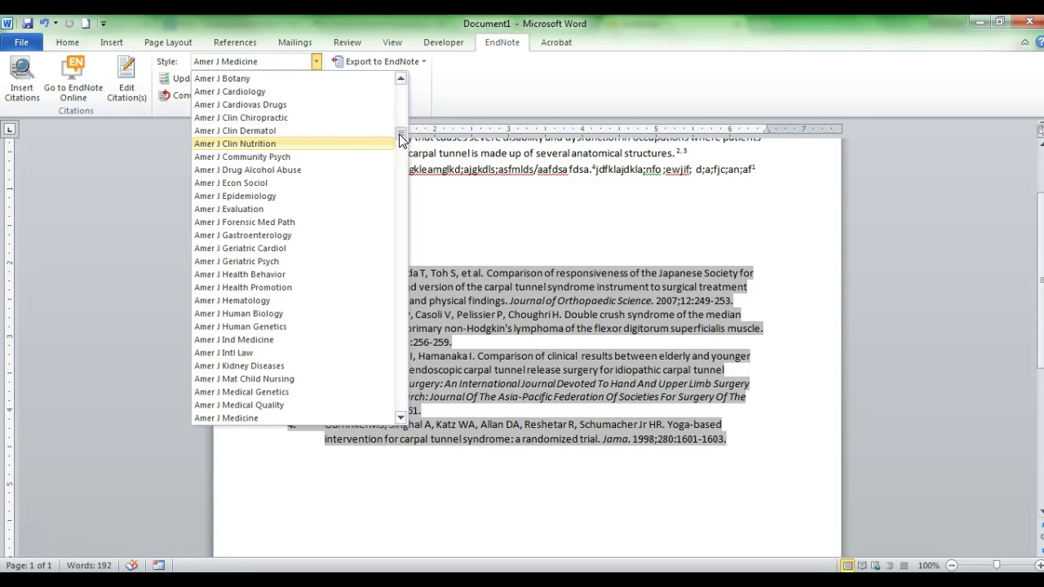
{"action": "left_click_drag", "start_coordinate": [400, 141], "coordinate": [400, 132]}
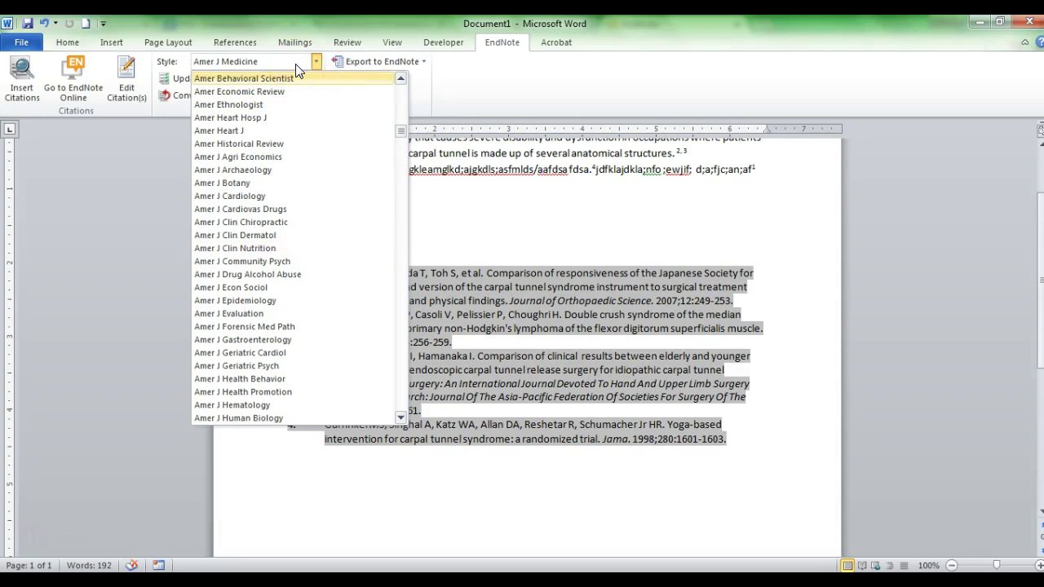
{"action": "left_click_drag", "start_coordinate": [397, 137], "coordinate": [403, 87]}
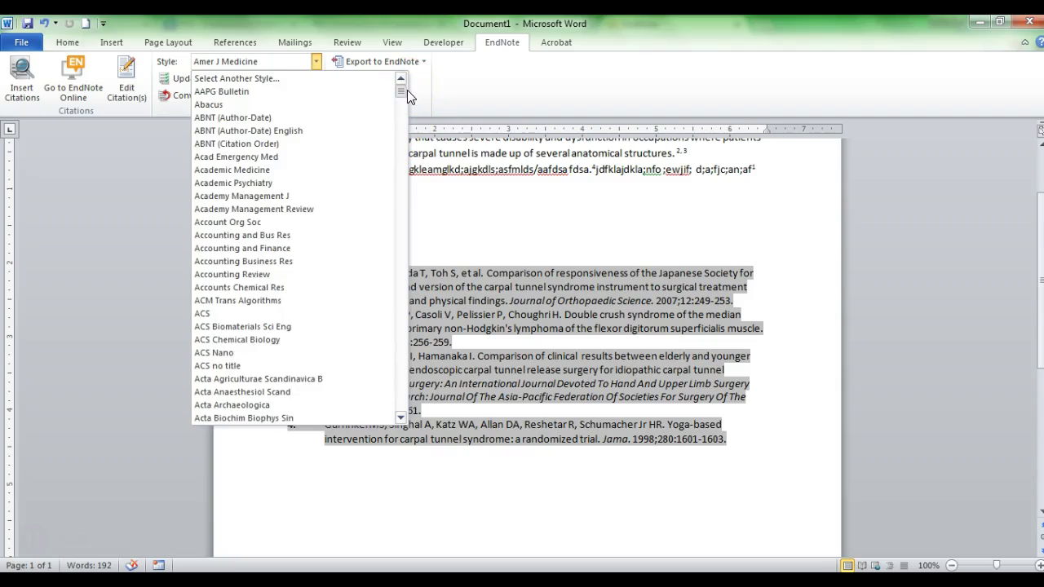
{"action": "scroll", "coordinate": [407, 97], "scroll_direction": "down", "scroll_amount": 3}
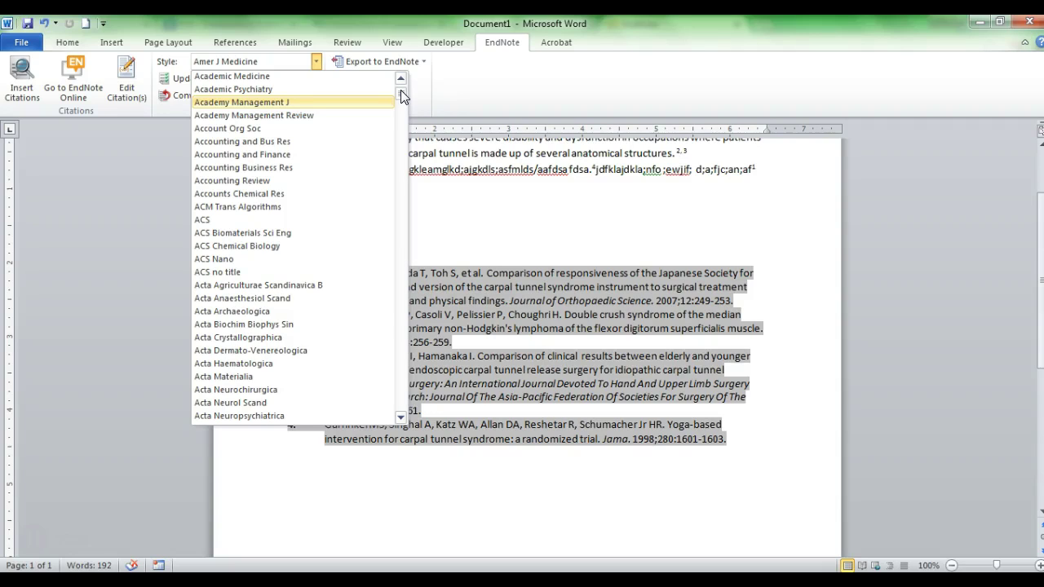
{"action": "left_click_drag", "start_coordinate": [401, 95], "coordinate": [411, 96]}
{"action": "left_click", "coordinate": [411, 95]}
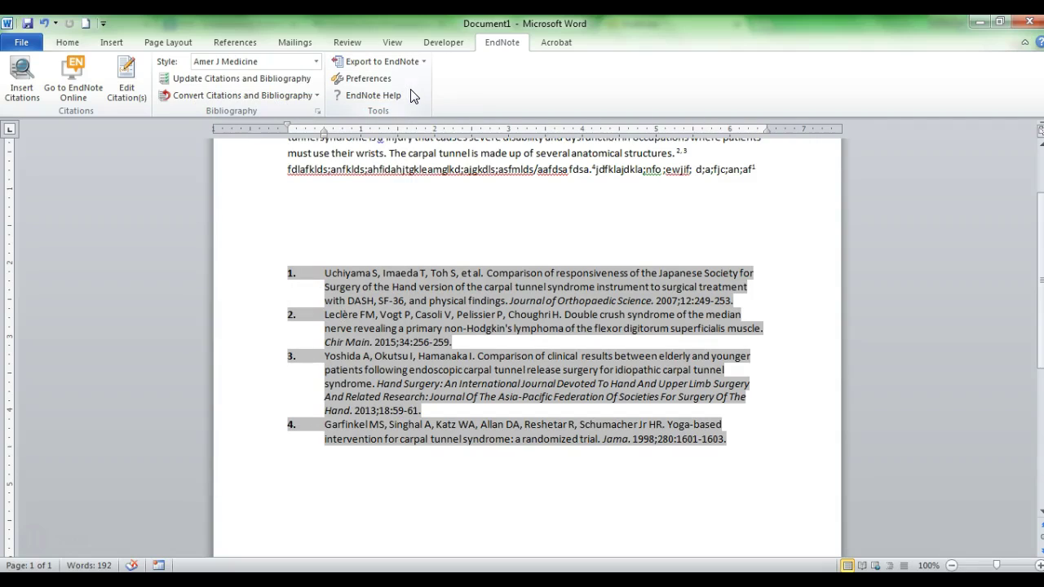